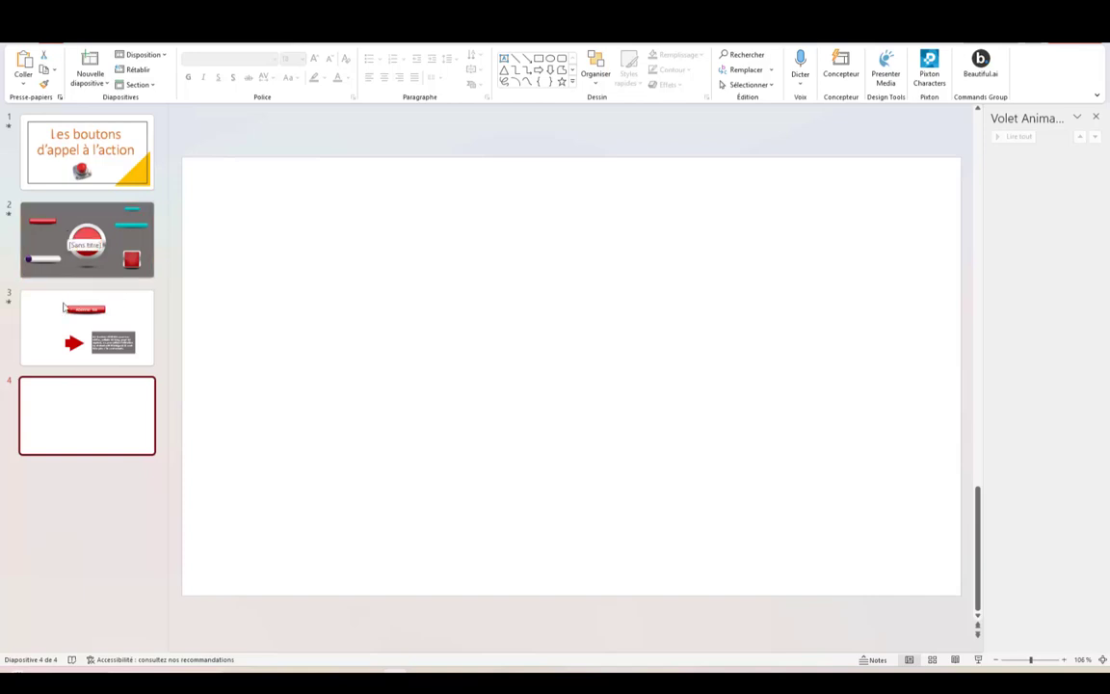
Copy slide 2's red bar button image and paste it onto blank slide 4
click(43, 237)
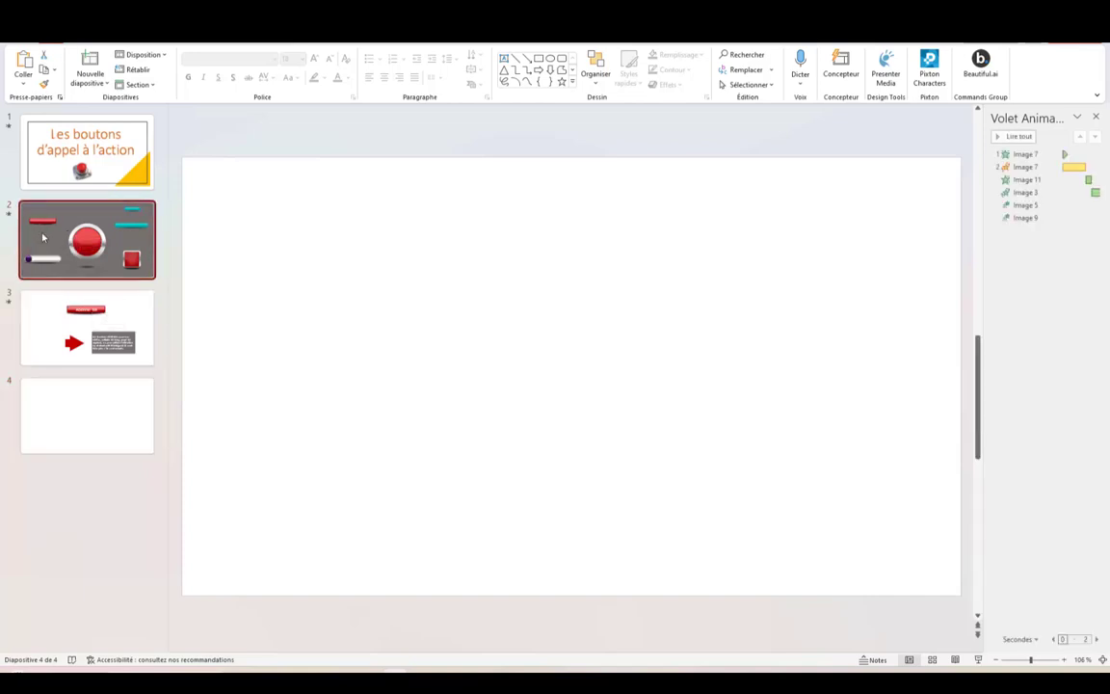
right_click(335, 275)
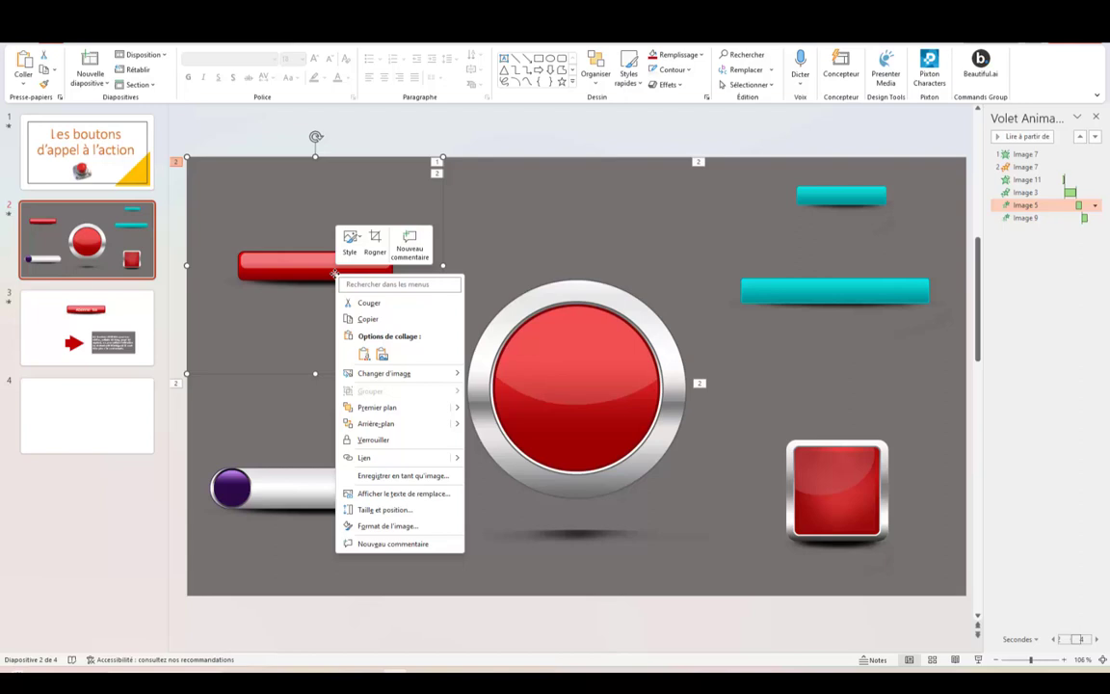
click(371, 320)
click(101, 425)
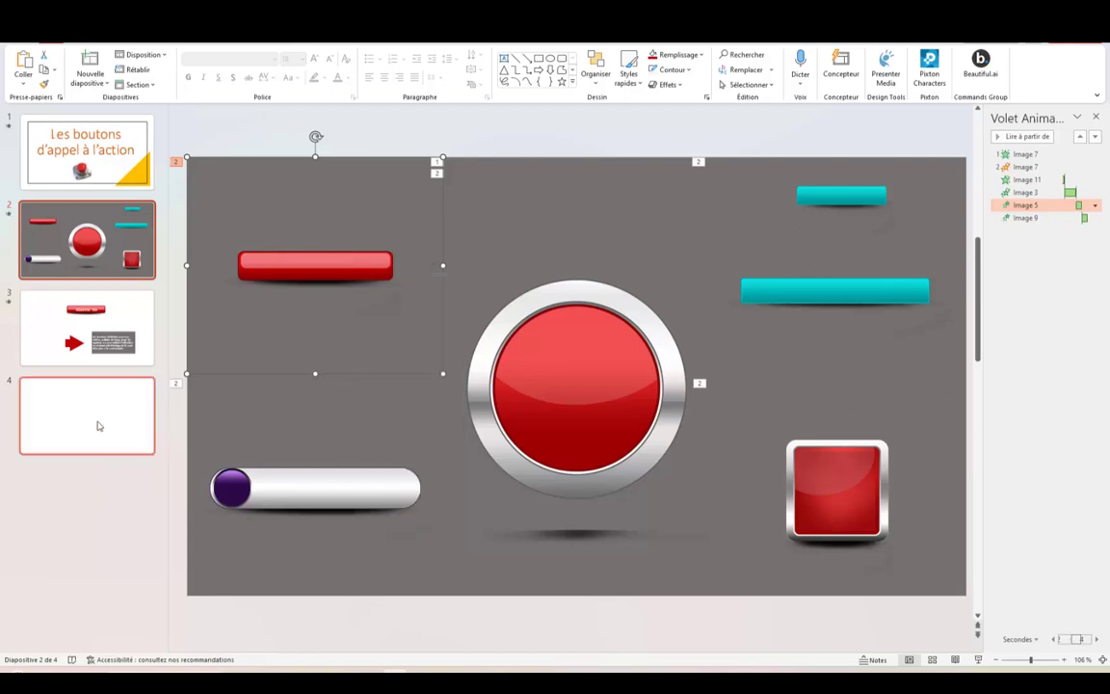
right_click(379, 257)
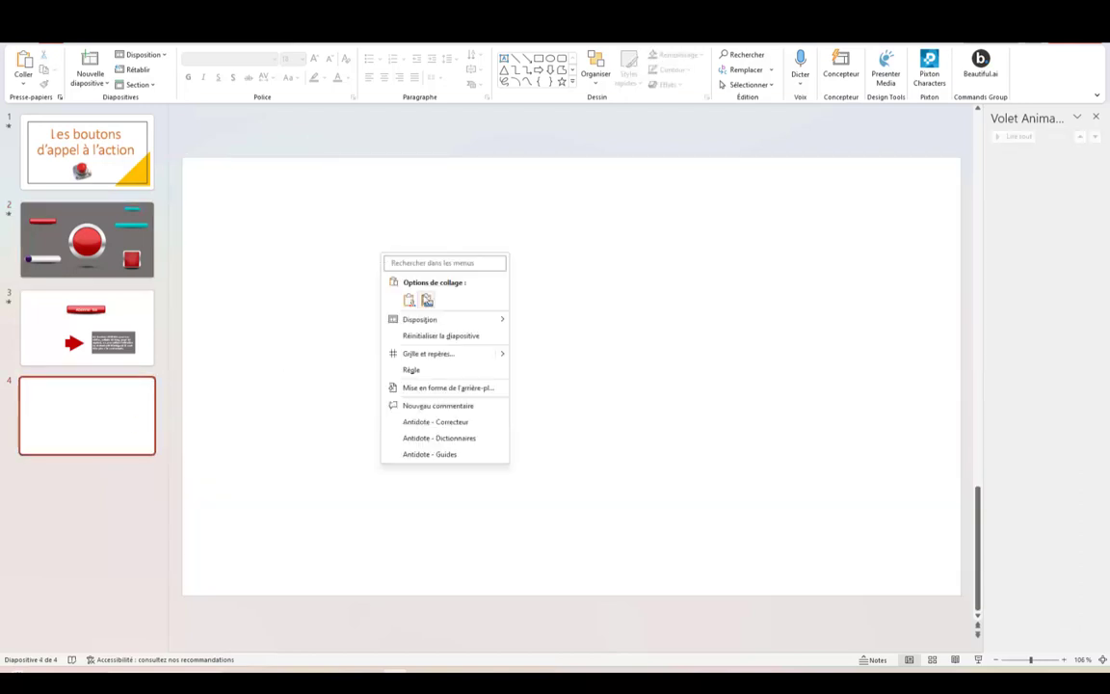
click(425, 298)
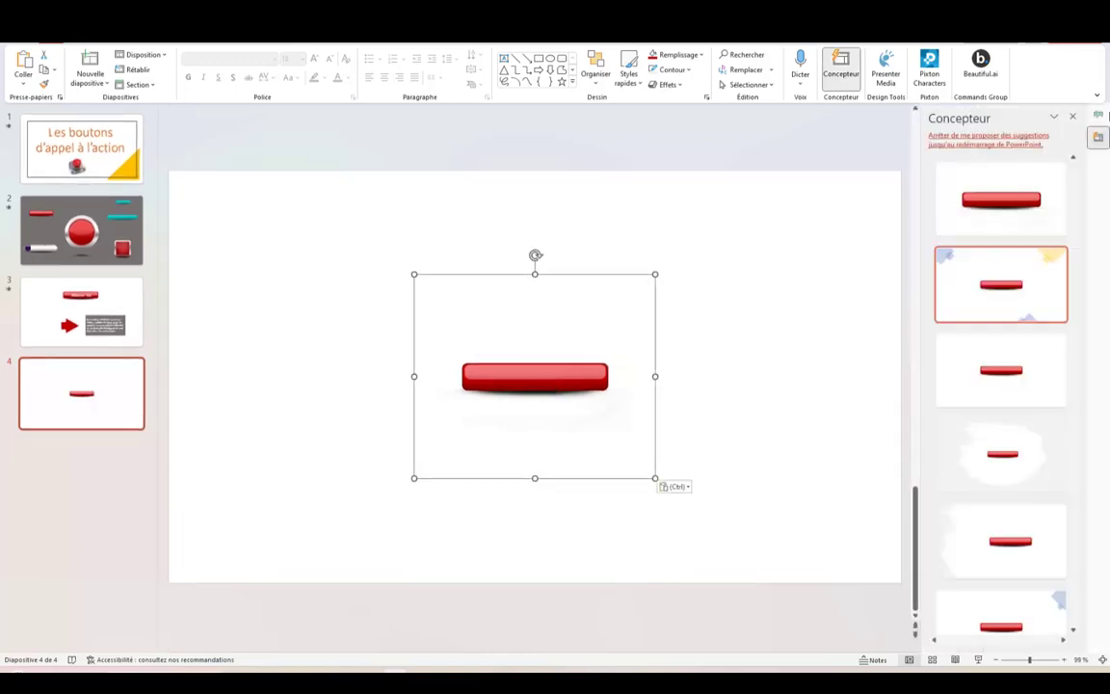
Crop the pasted button on all four sides to 2.36 cm × 8.58 cm
click(1073, 117)
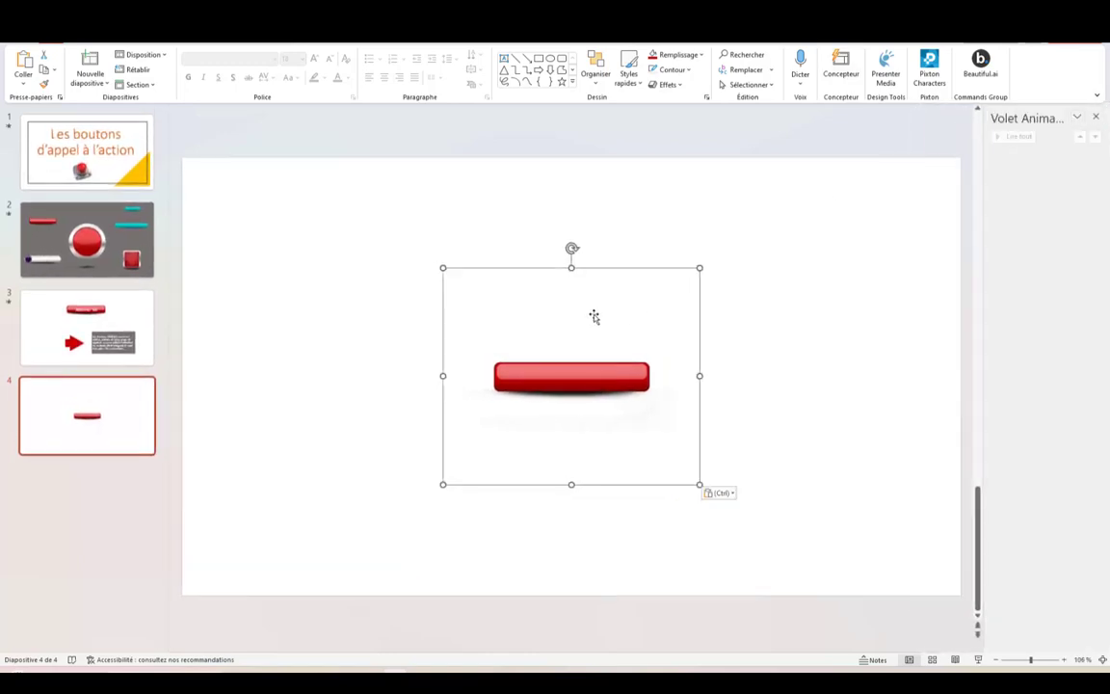
click(597, 42)
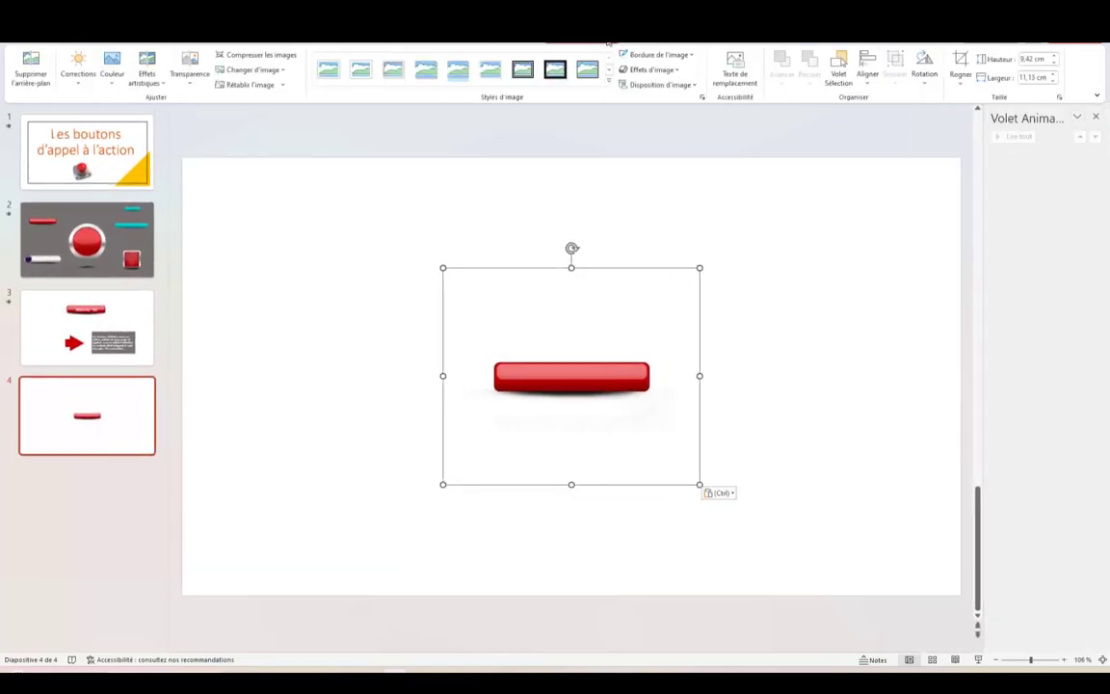
click(962, 67)
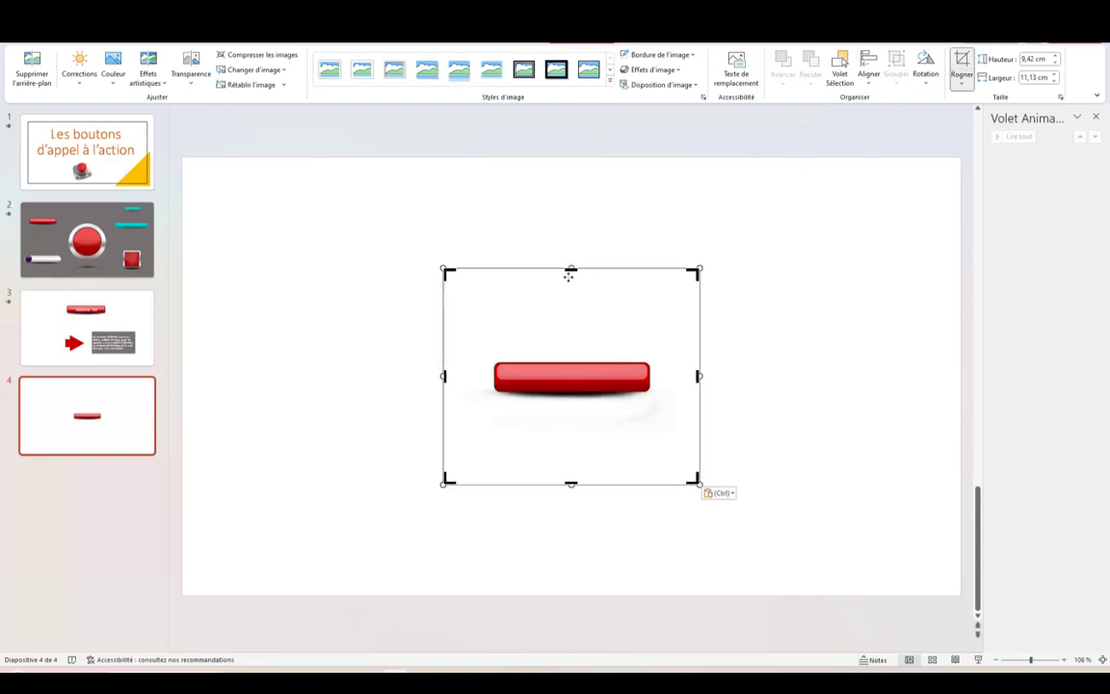
drag(570, 276, 570, 350)
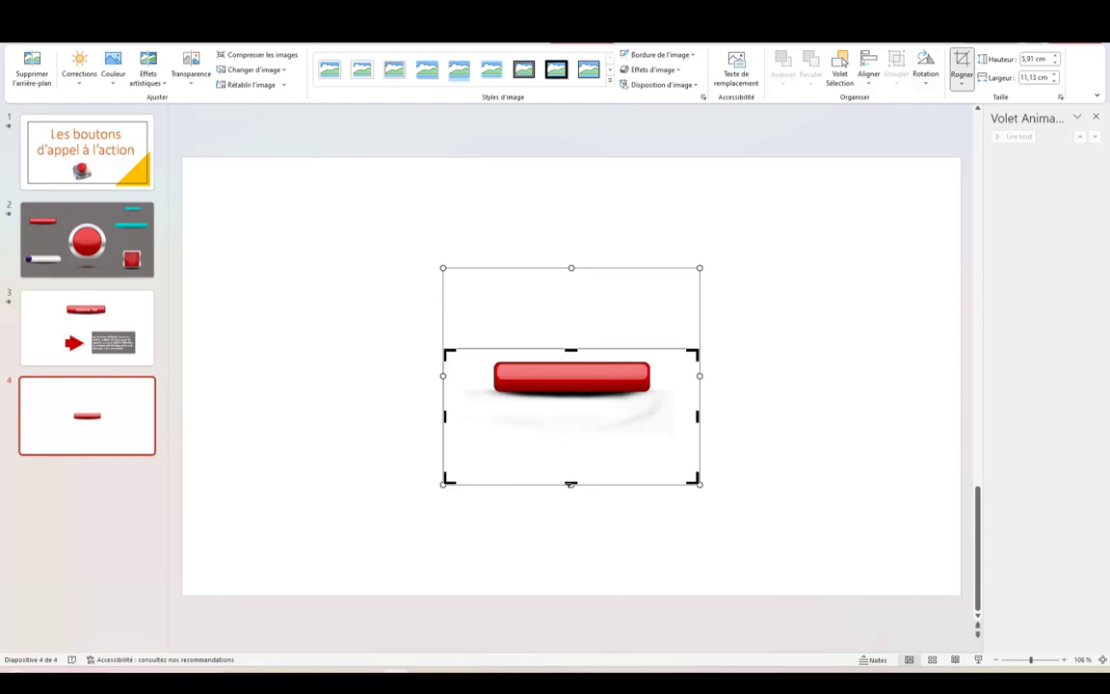
drag(571, 484, 583, 400)
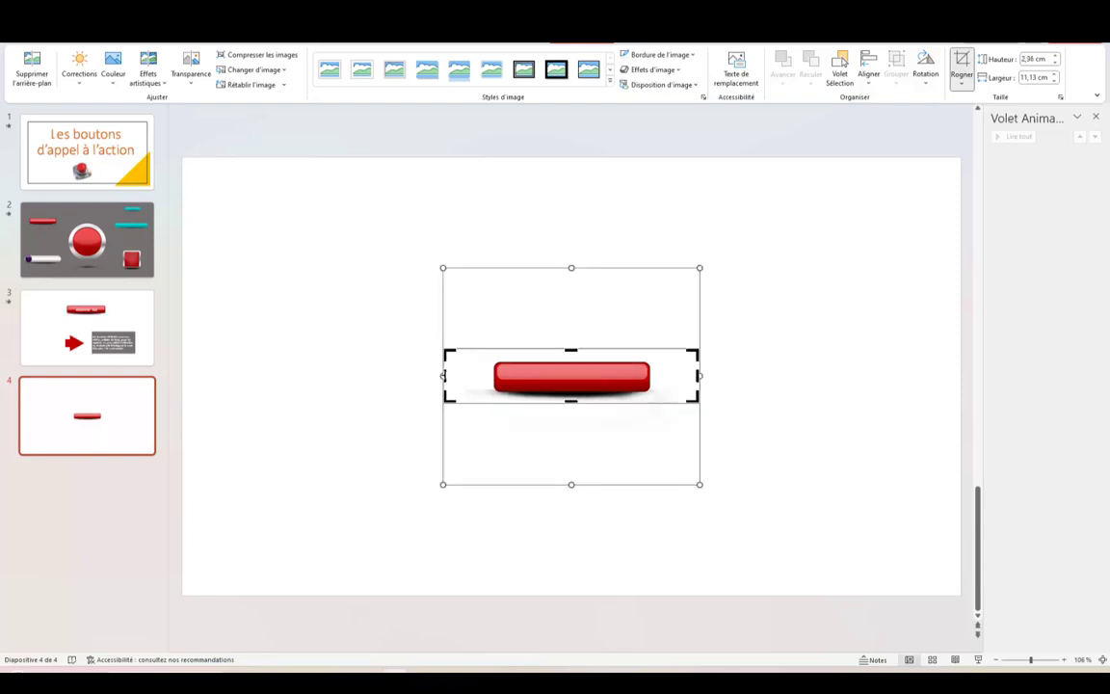
drag(444, 376, 476, 375)
drag(698, 376, 671, 377)
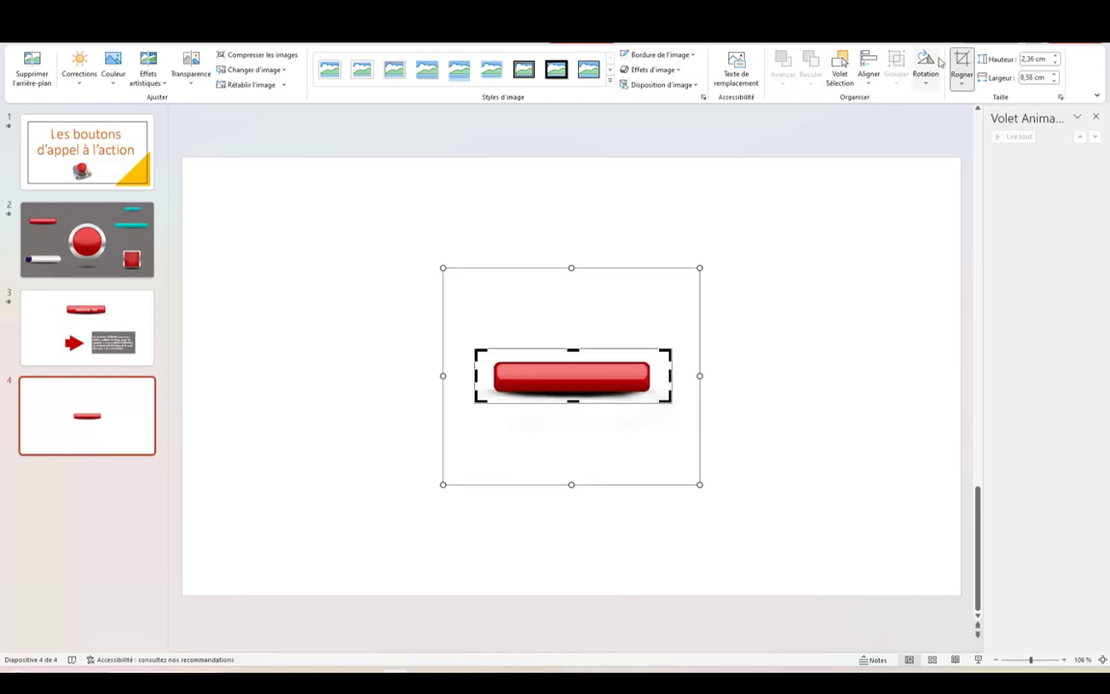
key(Escape)
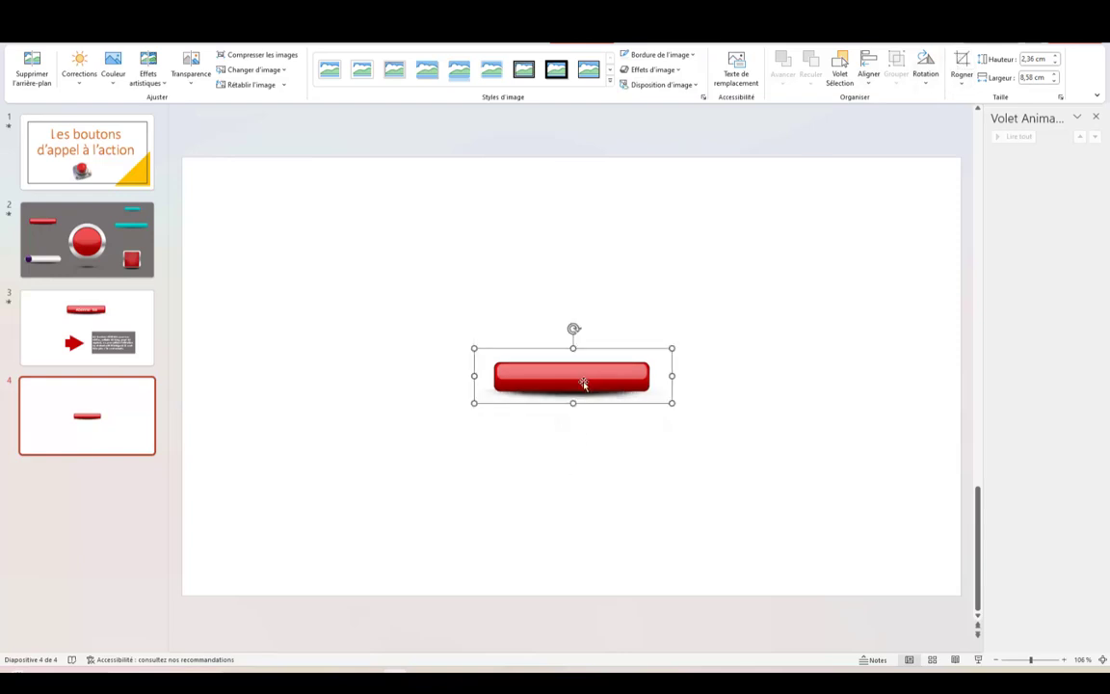
Move the button higher and add a text box reading 'Cliquez' onto it
drag(584, 384, 585, 295)
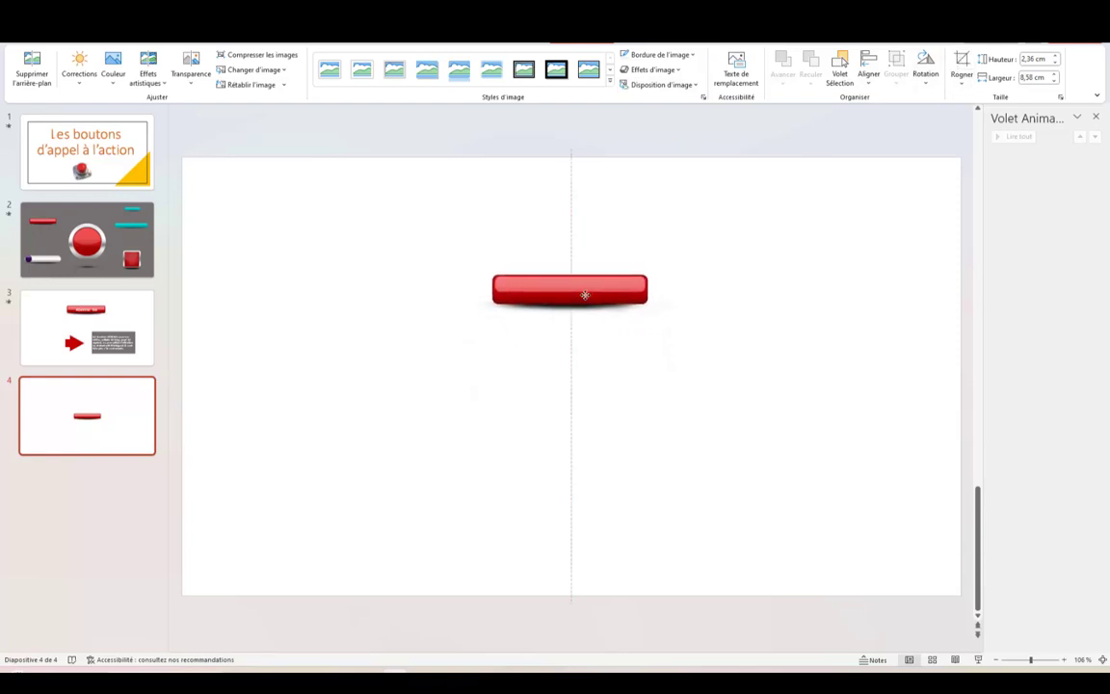
click(88, 44)
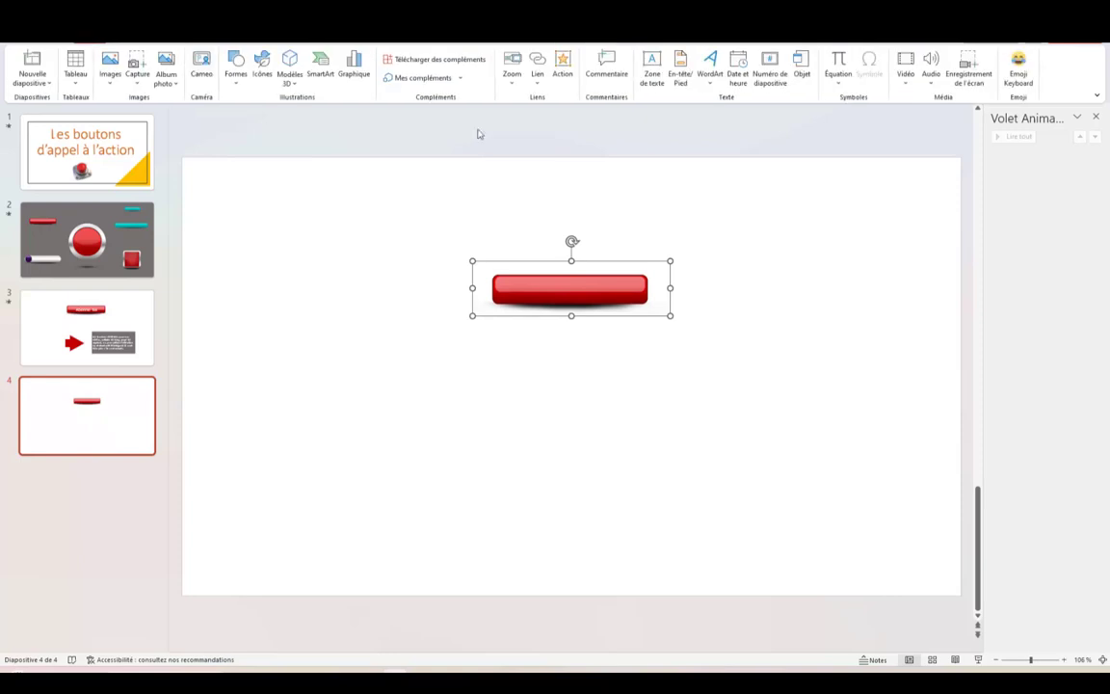
click(652, 71)
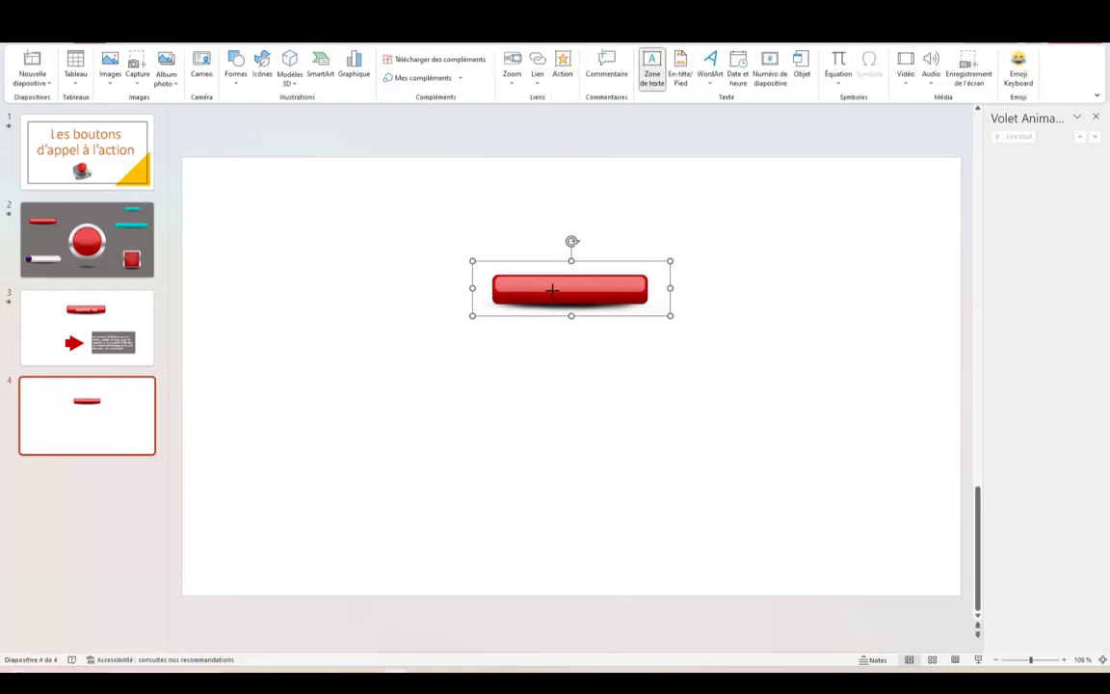
click(545, 289)
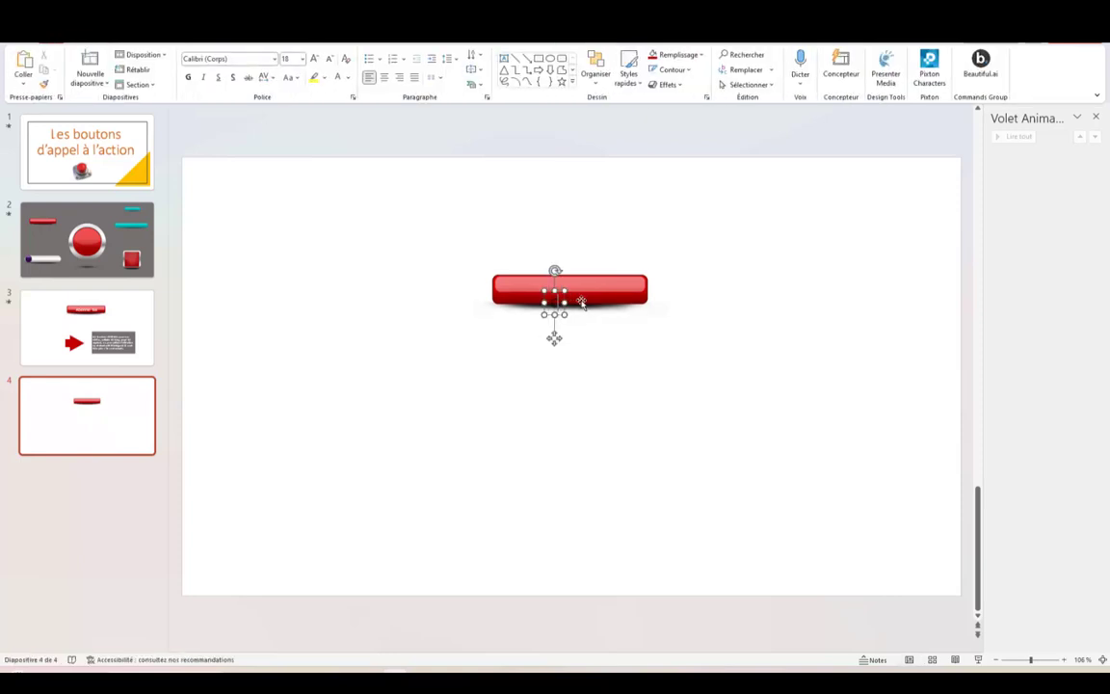
text(Cliquez)
drag(568, 292, 564, 276)
Enlarge the label to 28 pt, centre it on the button and make it white
click(316, 60)
click(315, 59)
click(316, 60)
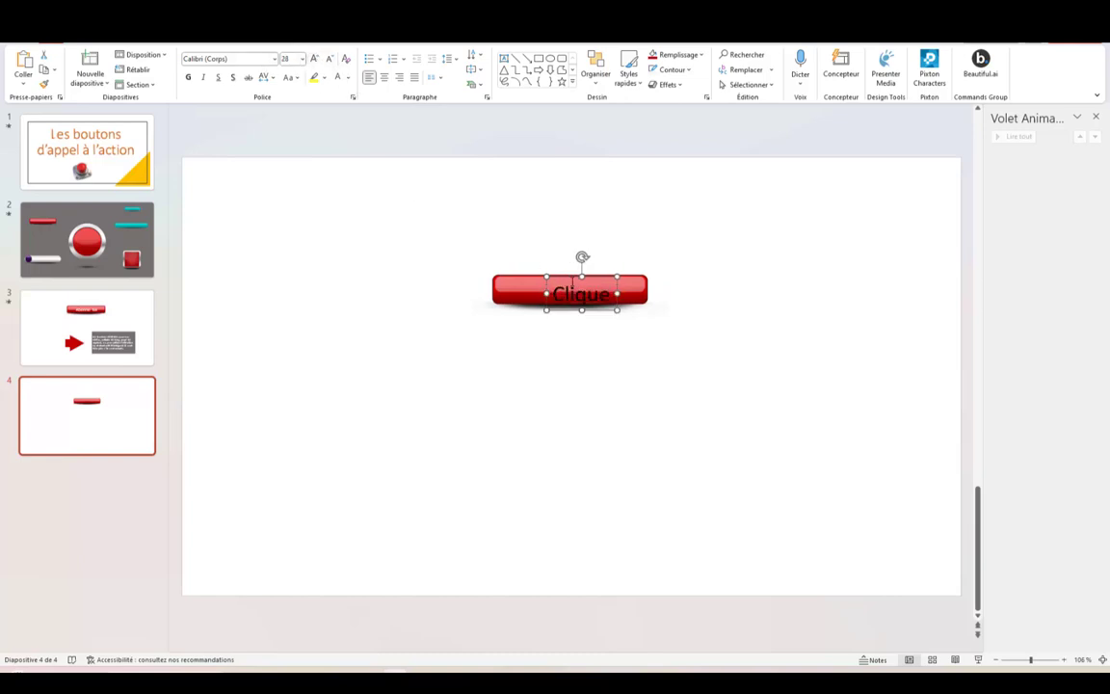
drag(570, 281, 563, 270)
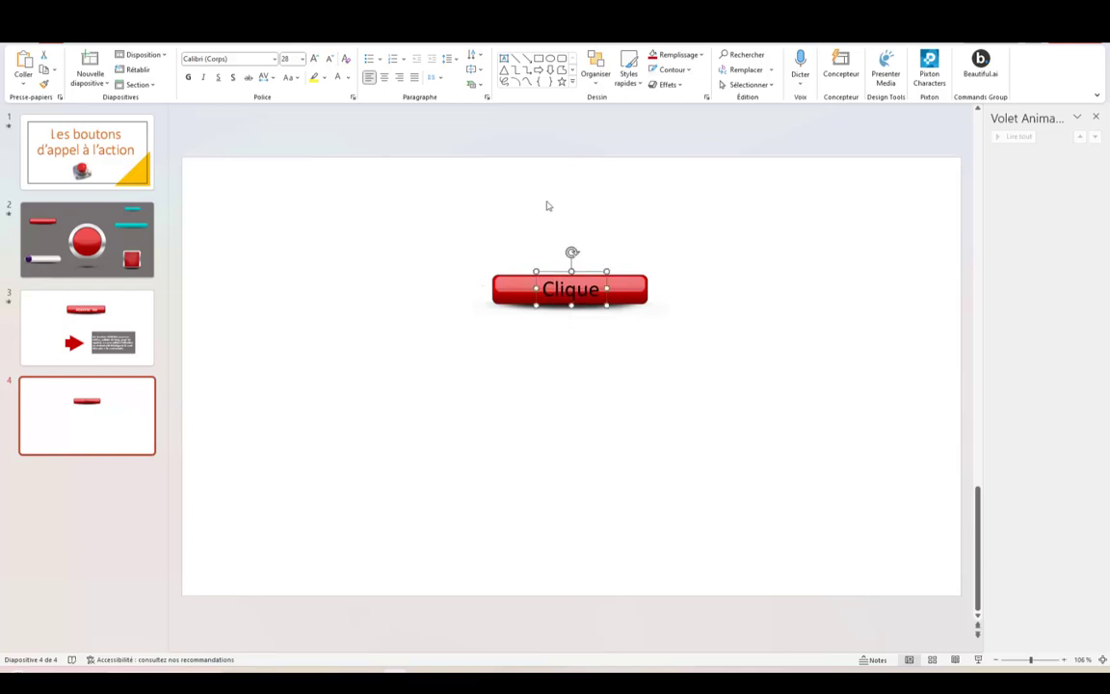
click(339, 77)
click(641, 383)
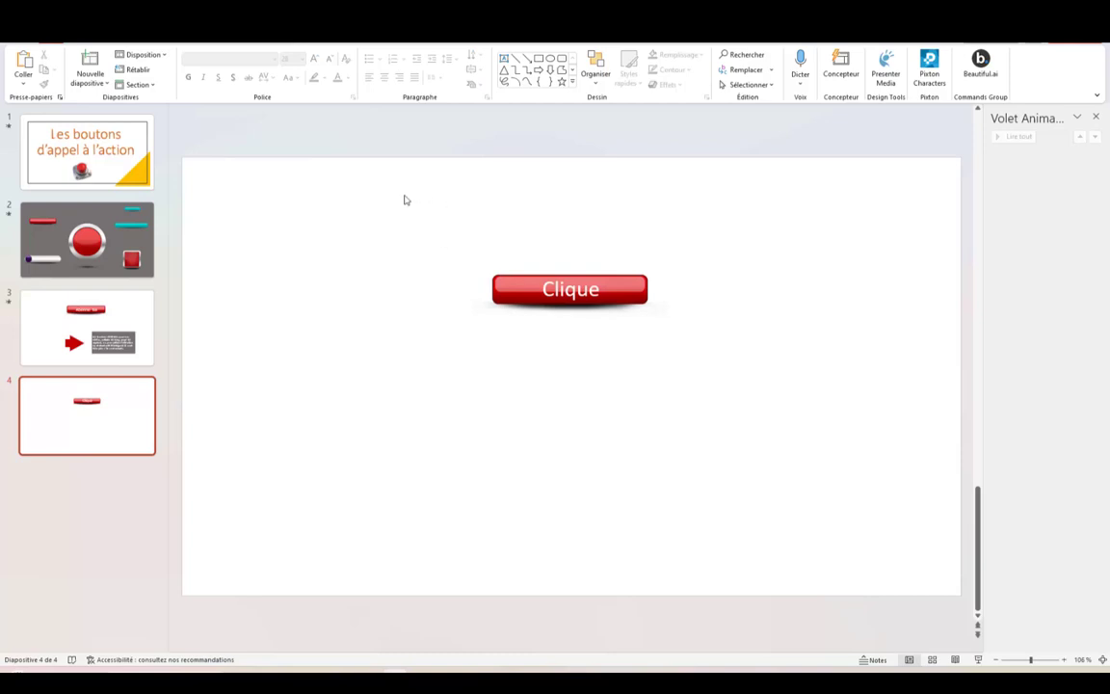
mouse_move(394, 198)
mouse_down()
mouse_move(751, 322)
mouse_move(741, 481)
mouse_up()
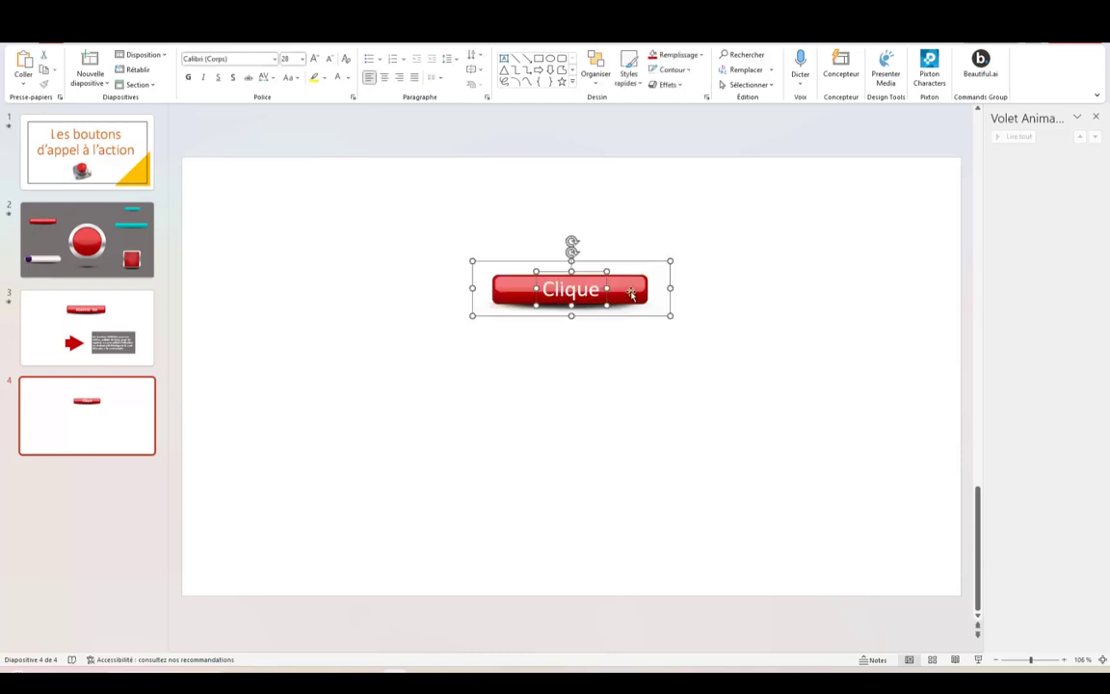
Group the red button picture with its Clique label and select the resulting group
right_click(630, 291)
mouse_move(666, 391)
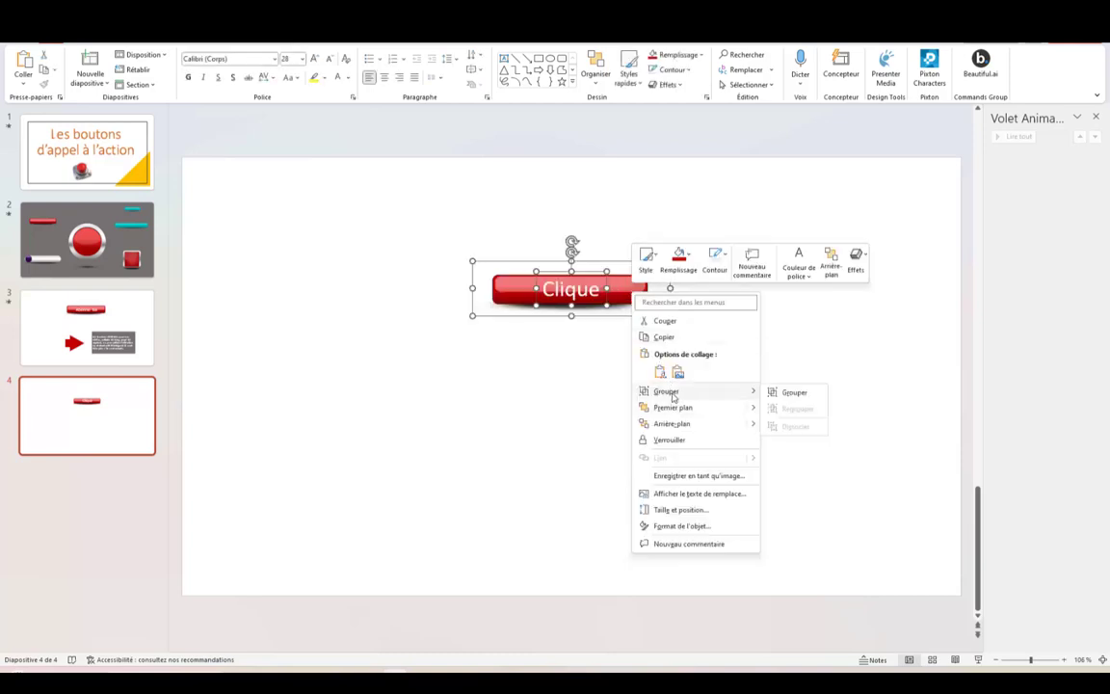
click(801, 394)
click(633, 427)
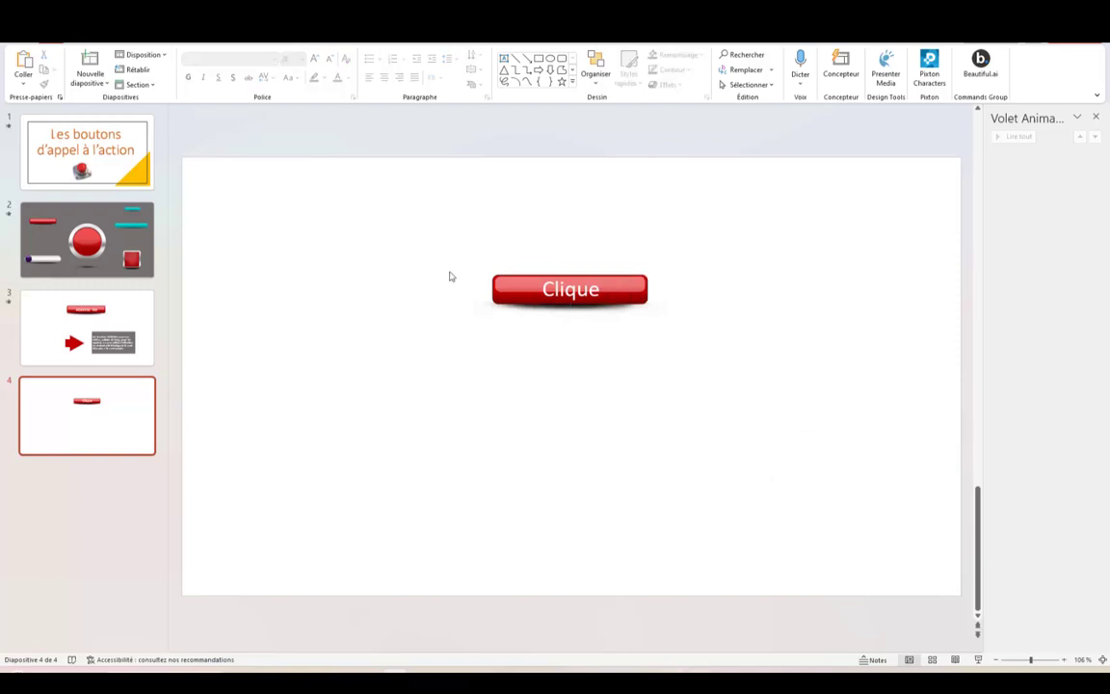
click(572, 280)
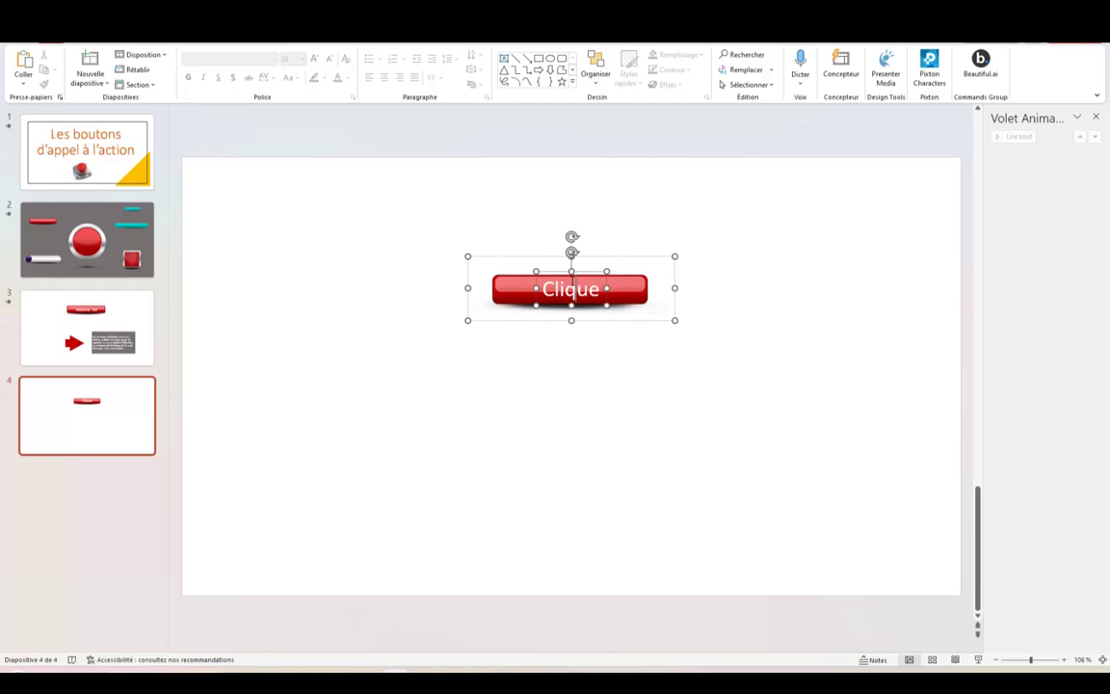
click(551, 257)
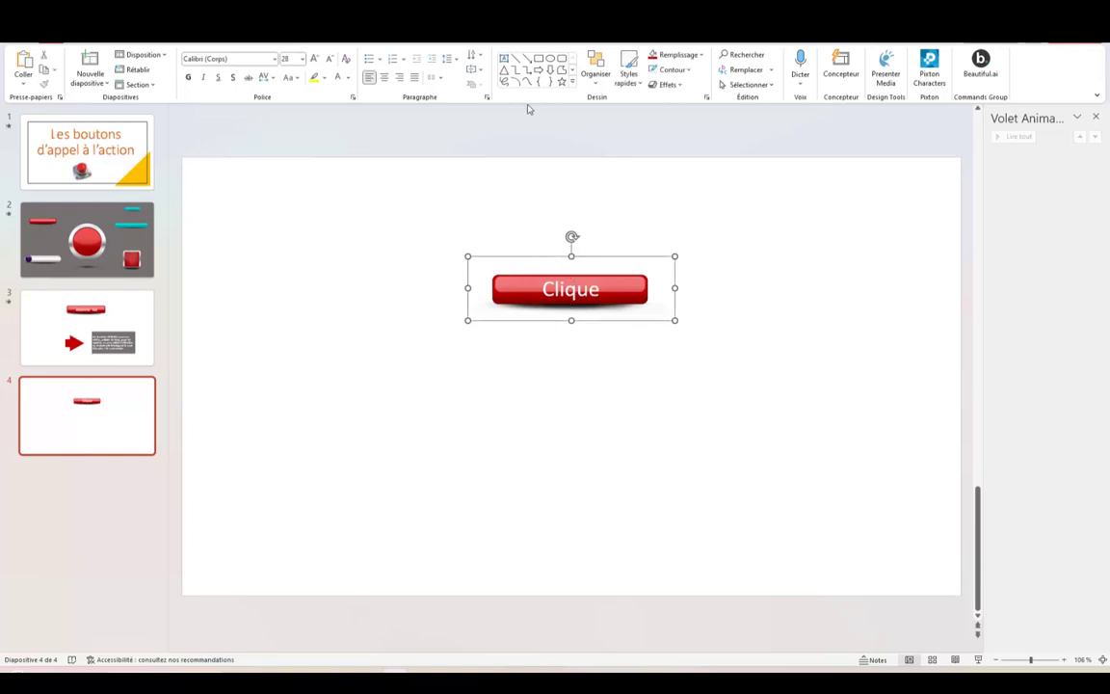
Give the Clique group an Apparaître entrance and Chanceler emphasis, then open Chanceler's effect options
click(265, 42)
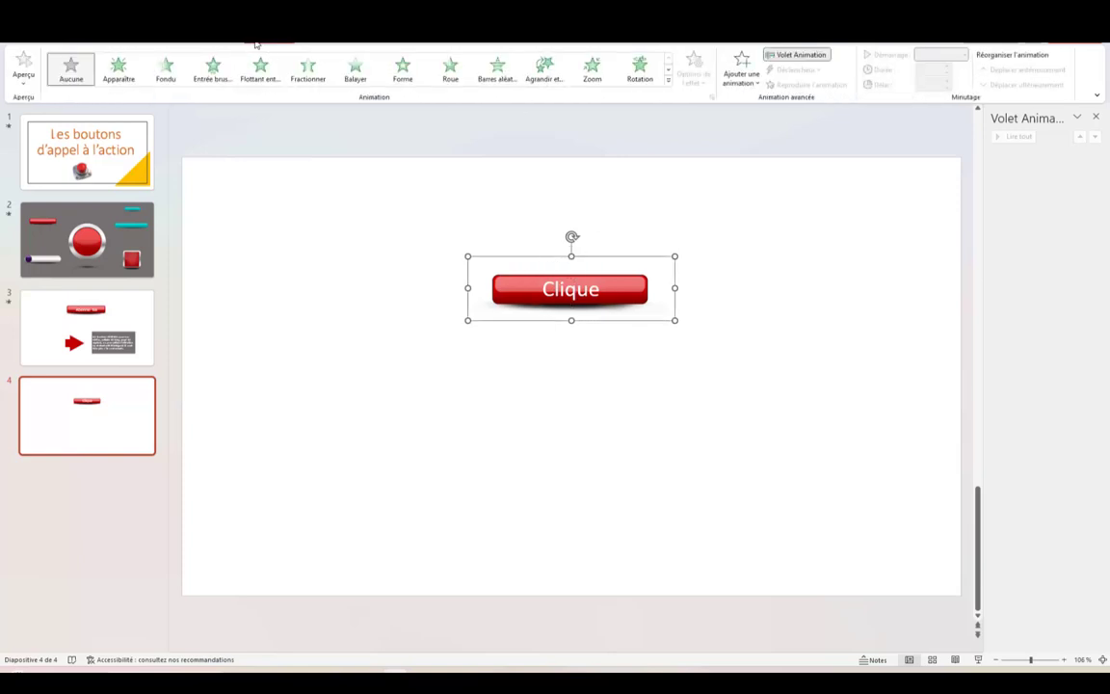
click(121, 67)
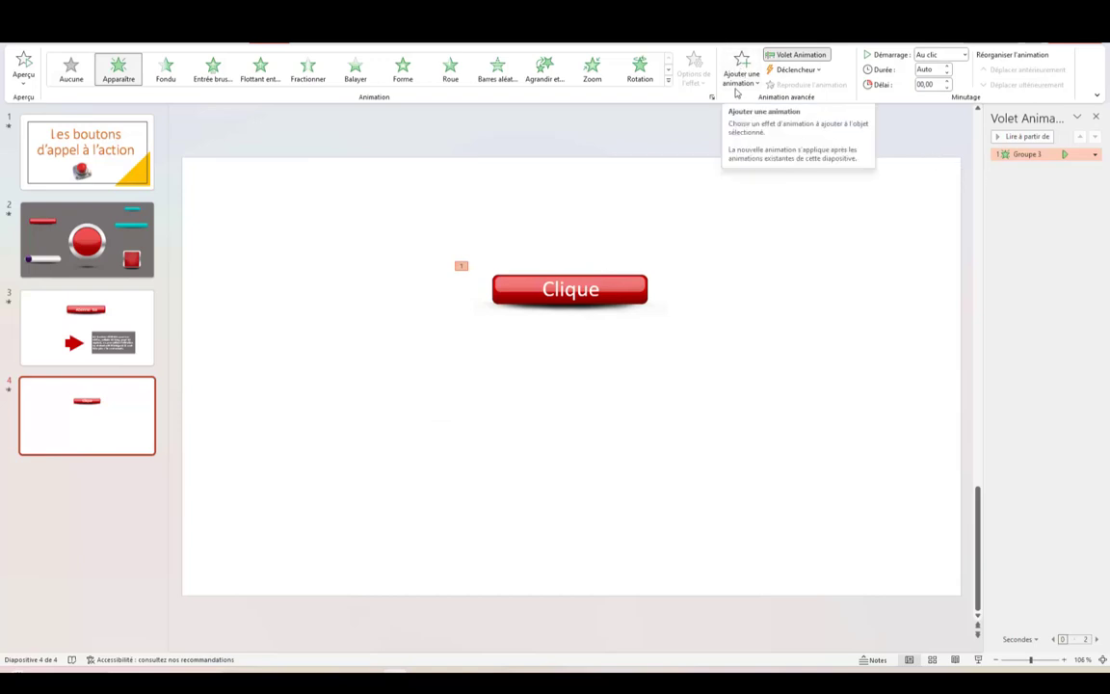
click(741, 72)
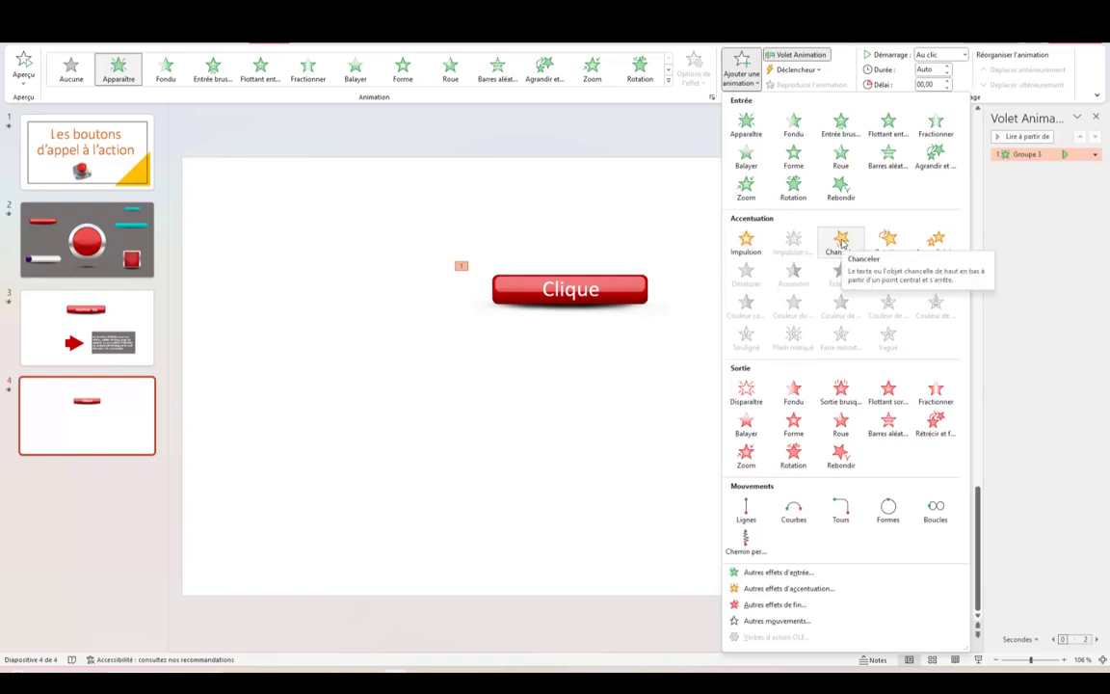
click(842, 243)
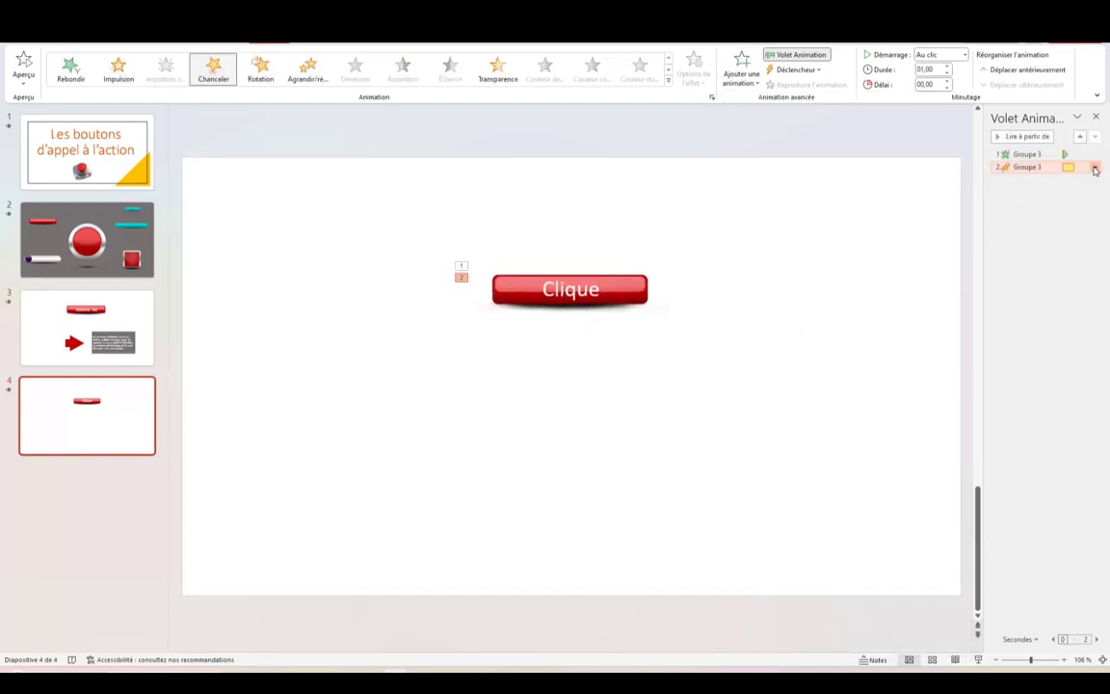
click(1095, 167)
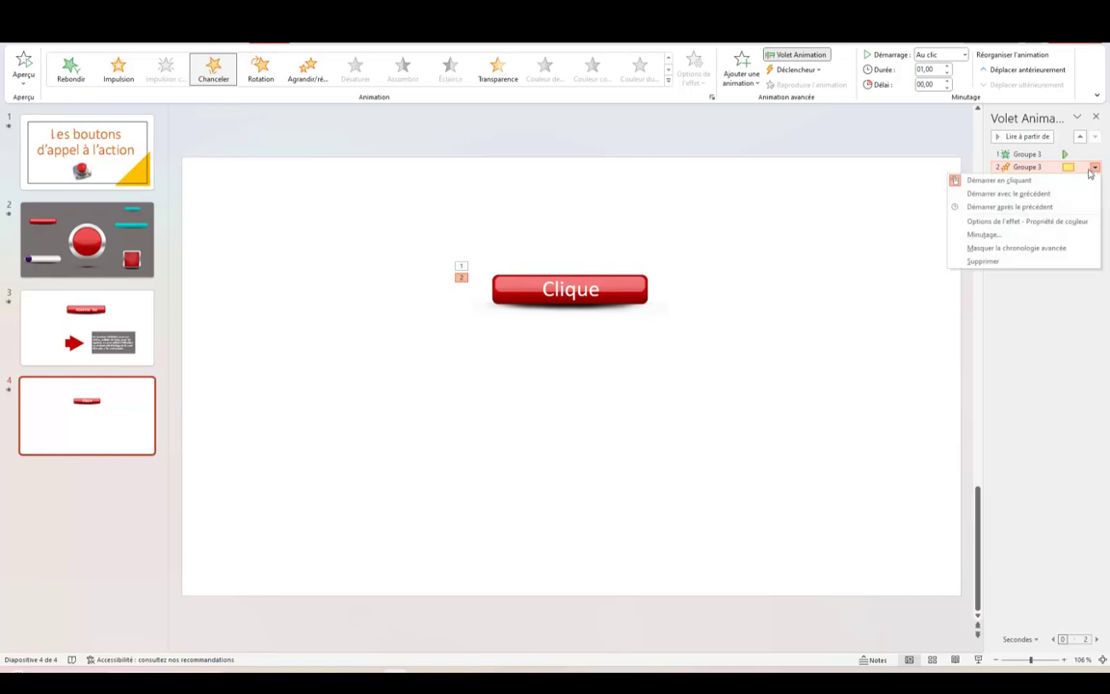
click(1021, 220)
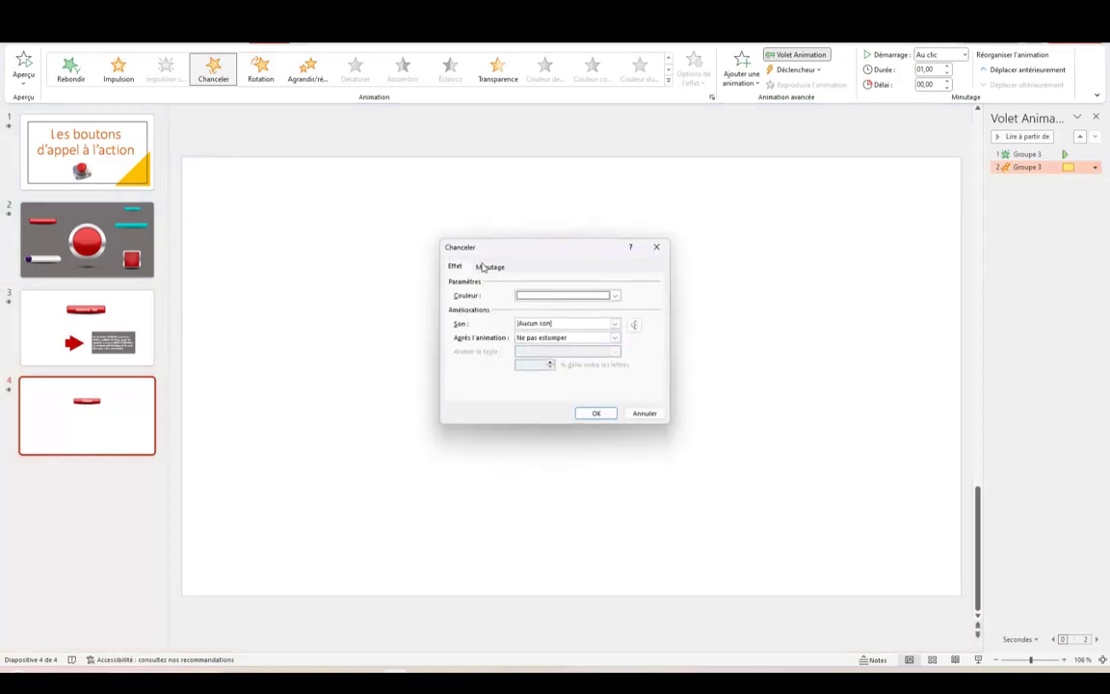
Time Chanceler to start Avec la précédente, last 0,5 seconds and repeat until slide end
click(491, 268)
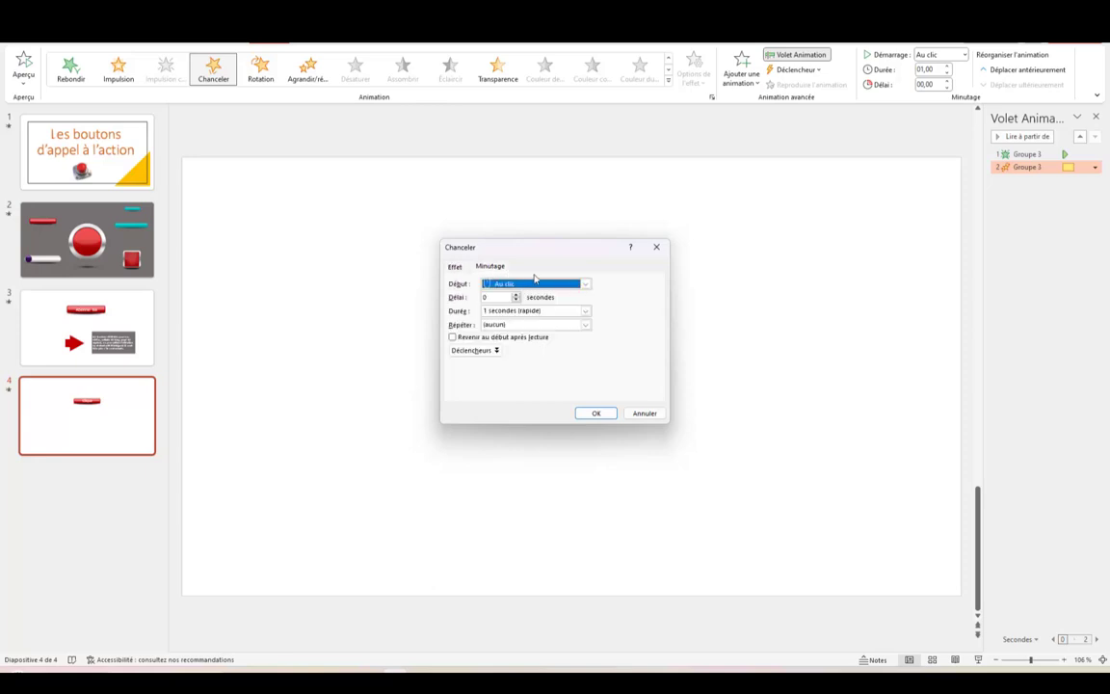
click(586, 285)
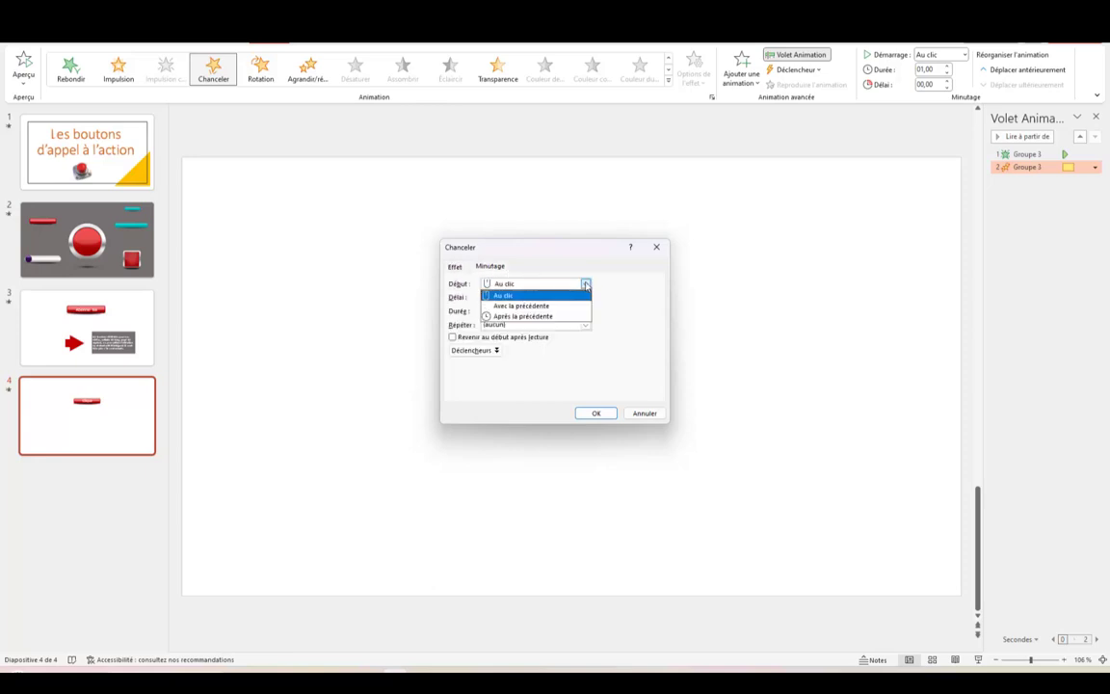
click(530, 306)
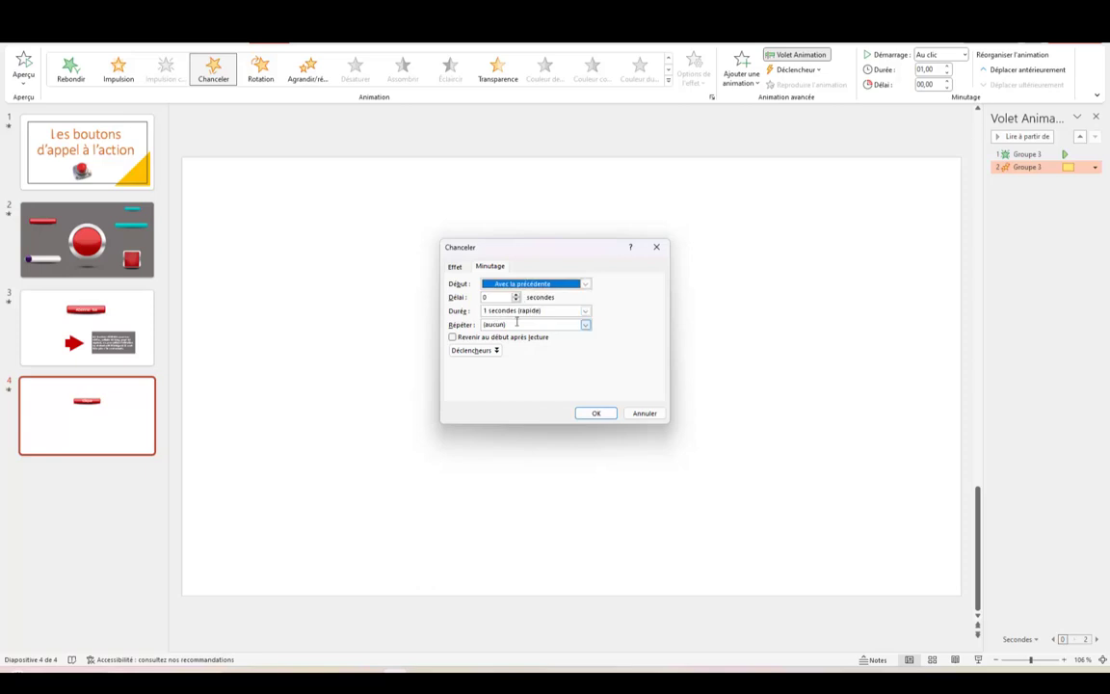
click(586, 312)
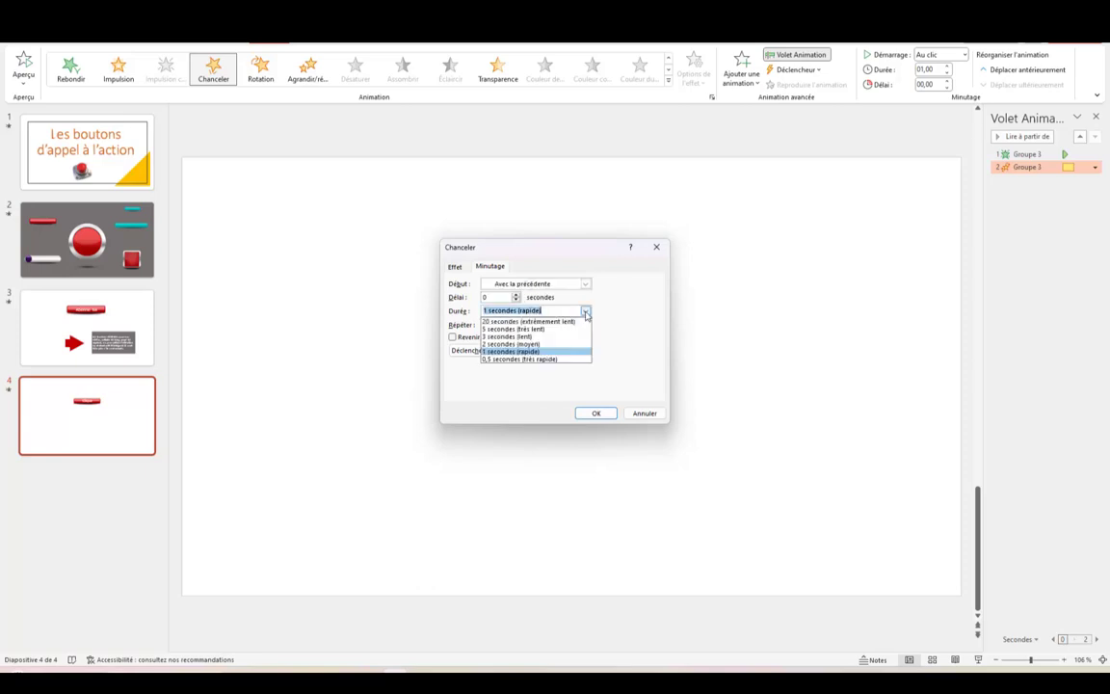
click(528, 359)
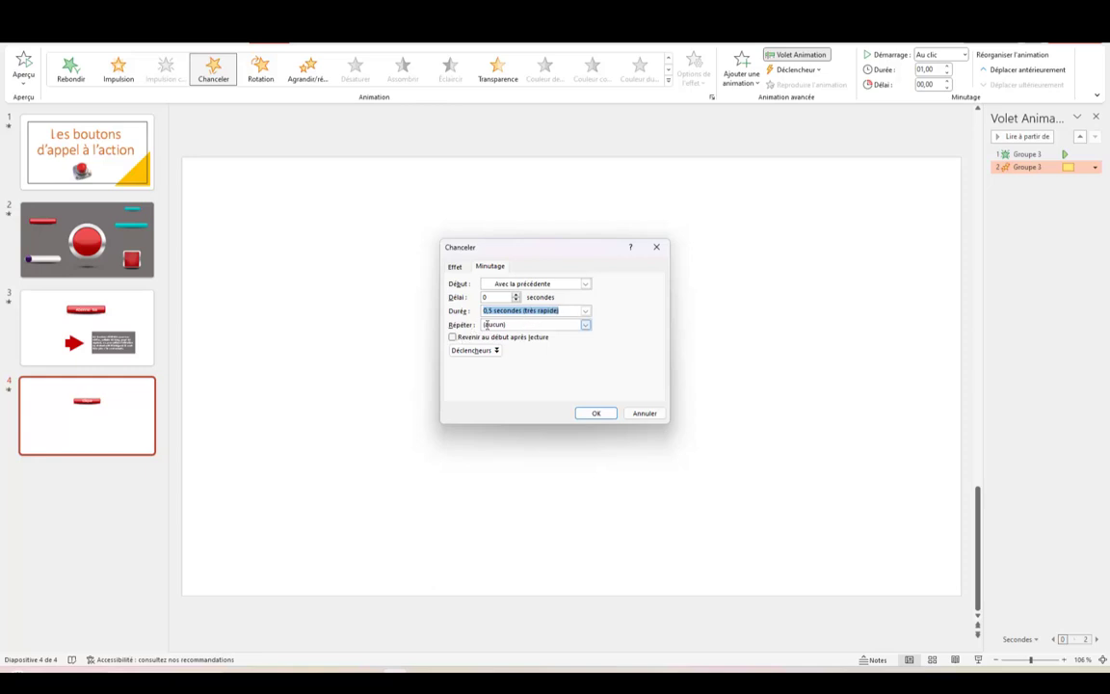
click(586, 327)
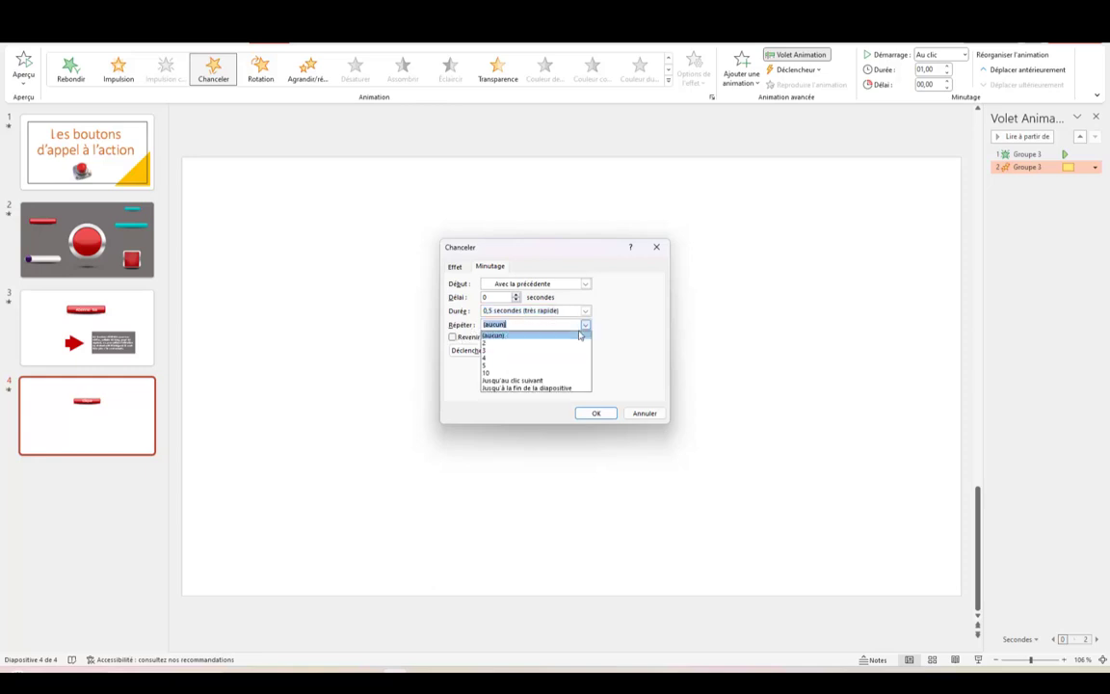
click(521, 387)
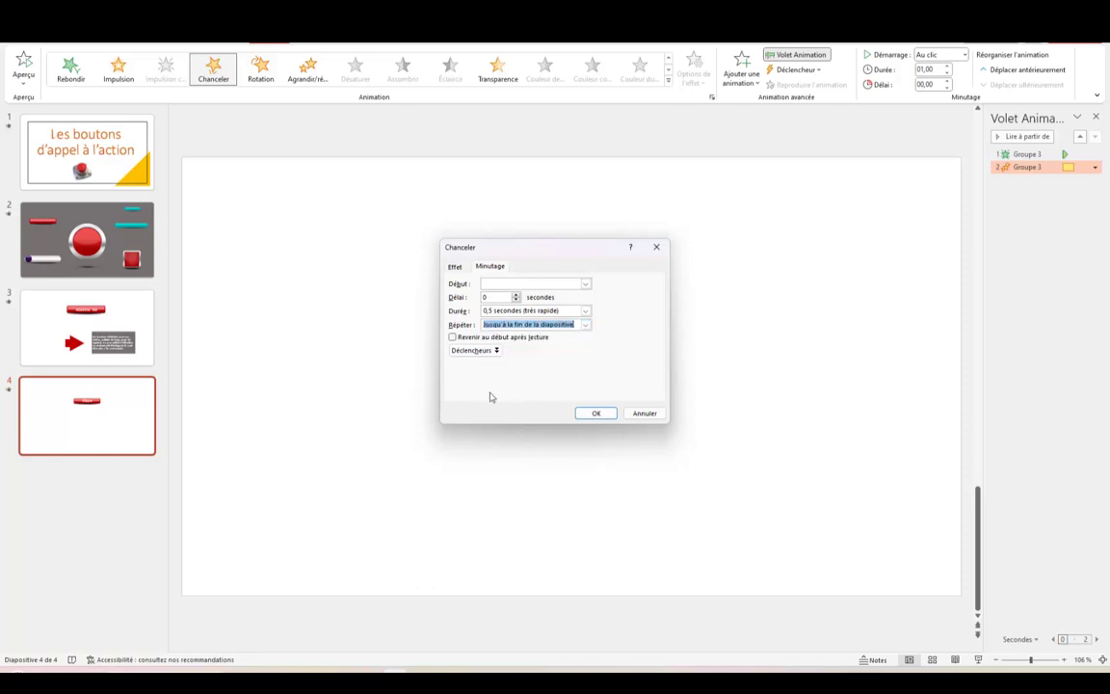
click(597, 413)
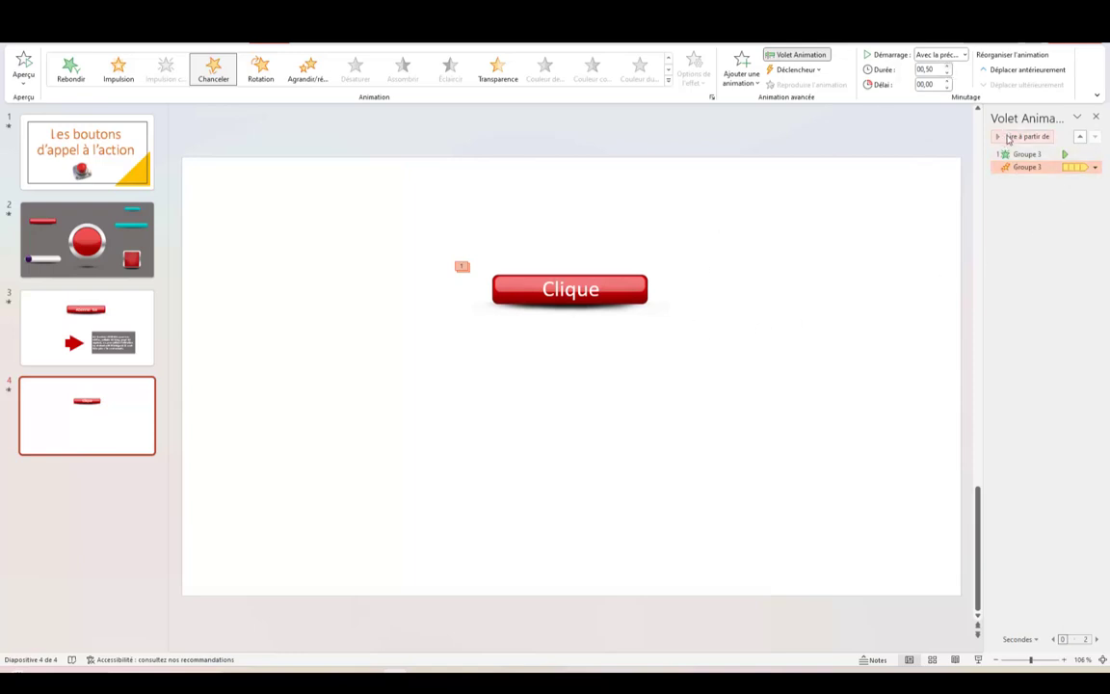
key(shift+F5)
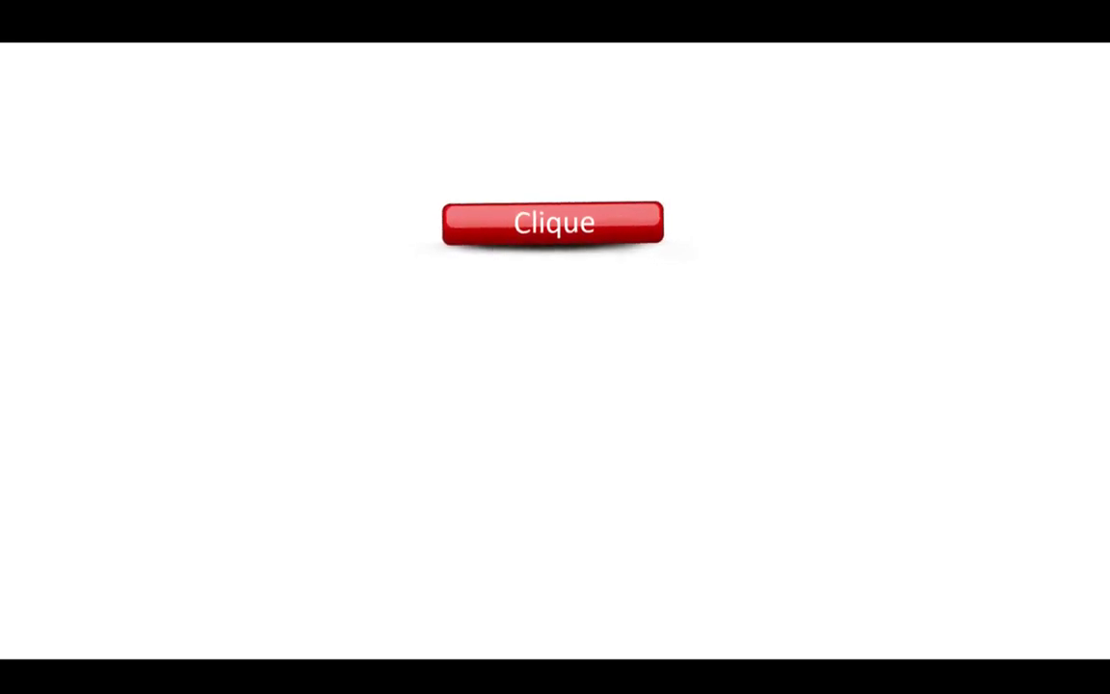
key(Escape)
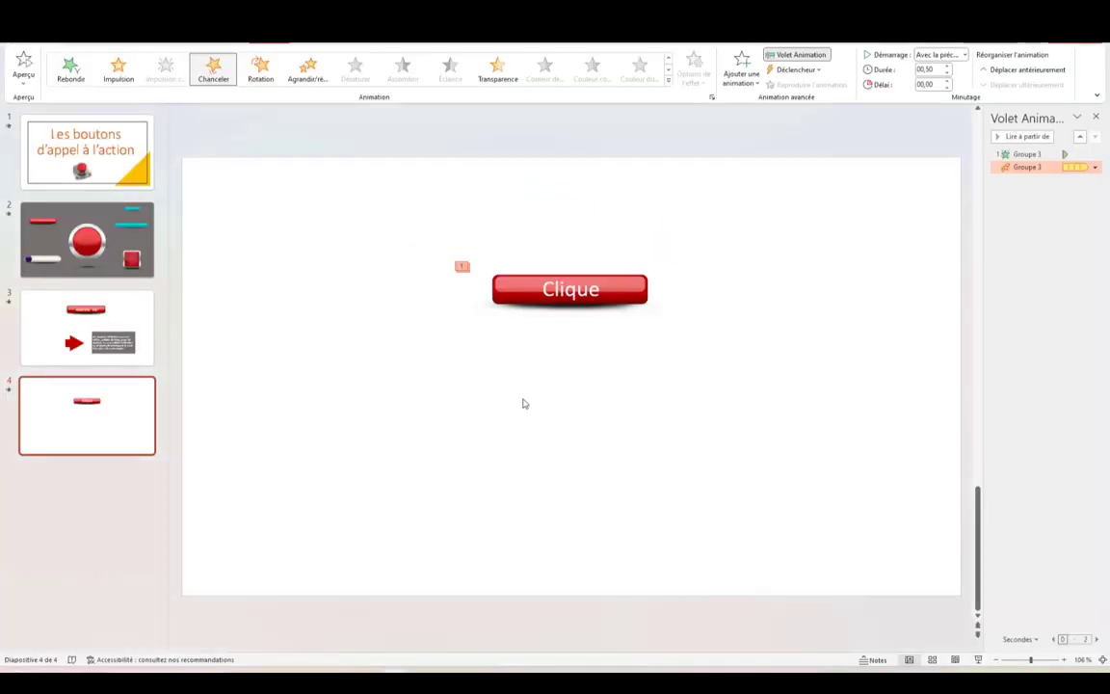
Move the Clique button group toward the upper left of the slide
click(543, 297)
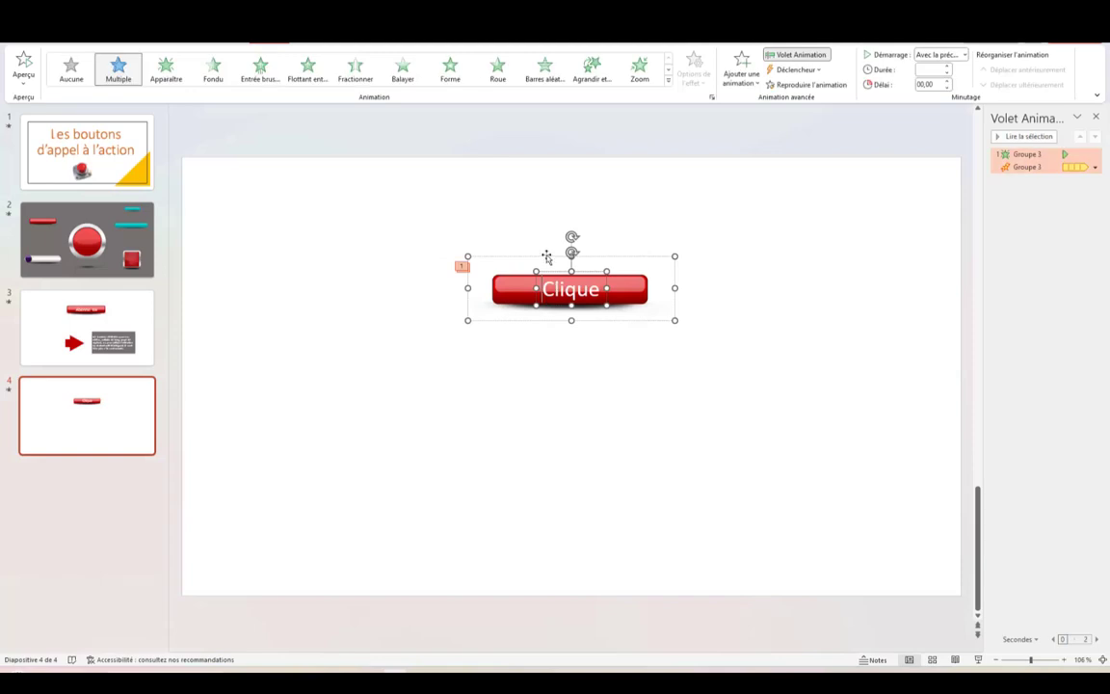
mouse_move(546, 256)
mouse_down()
mouse_move(548, 215)
mouse_move(283, 216)
mouse_up()
click(511, 218)
click(413, 444)
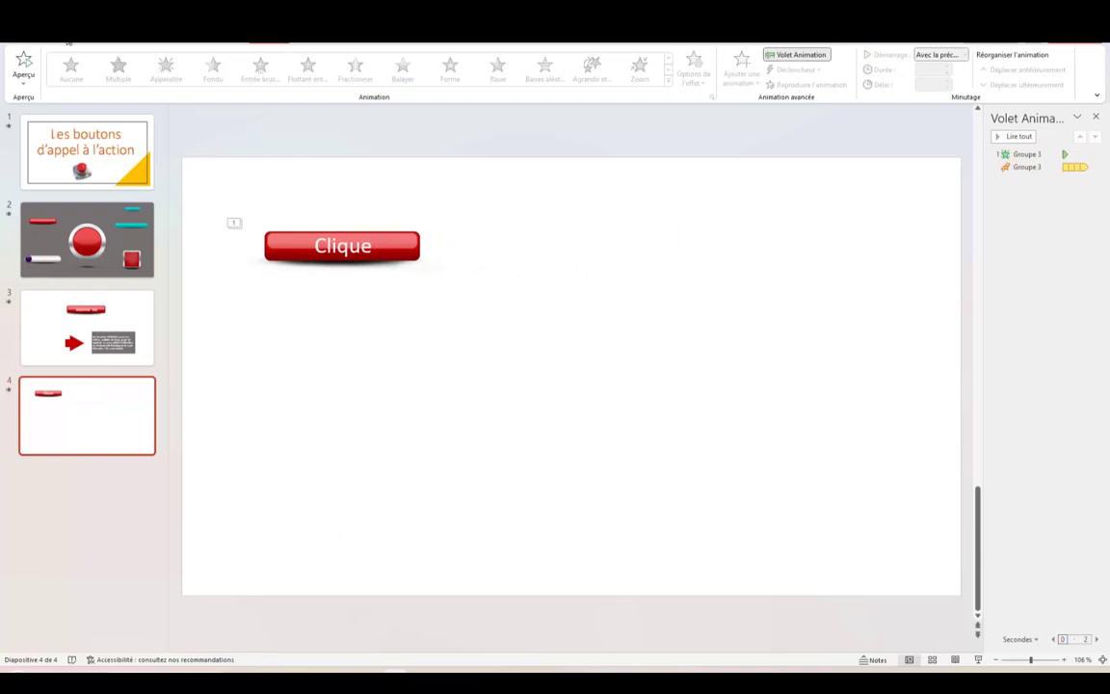
Draw a rounded rectangle right of the button and round its corners fully into a pill
click(87, 42)
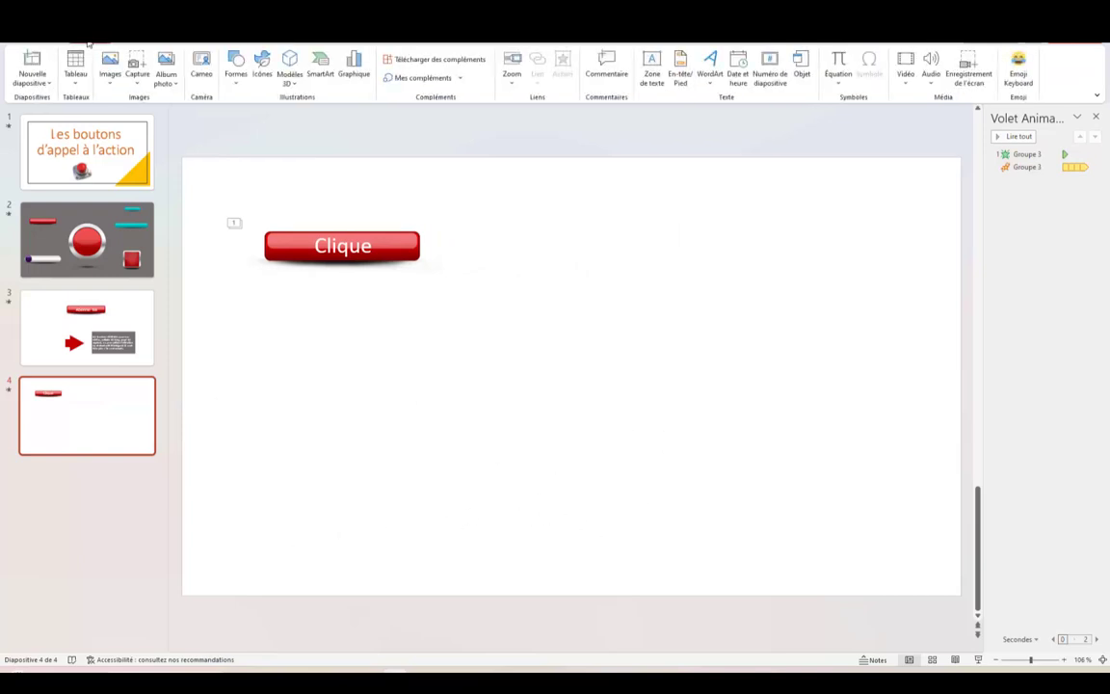
click(236, 85)
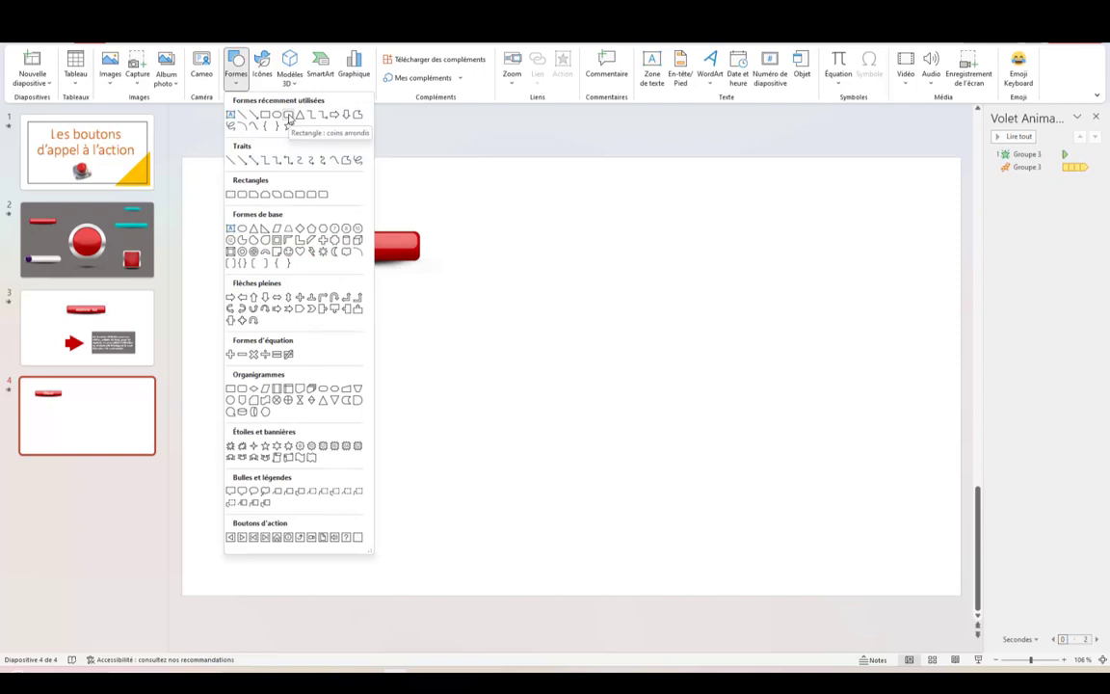
click(289, 116)
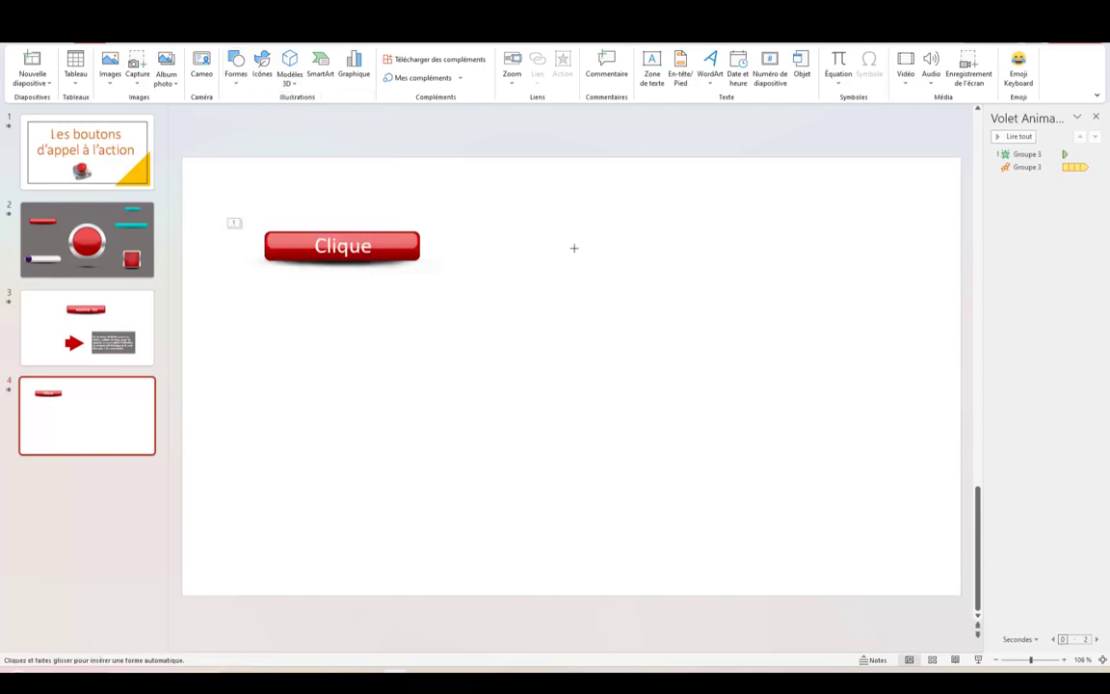
drag(571, 246, 768, 299)
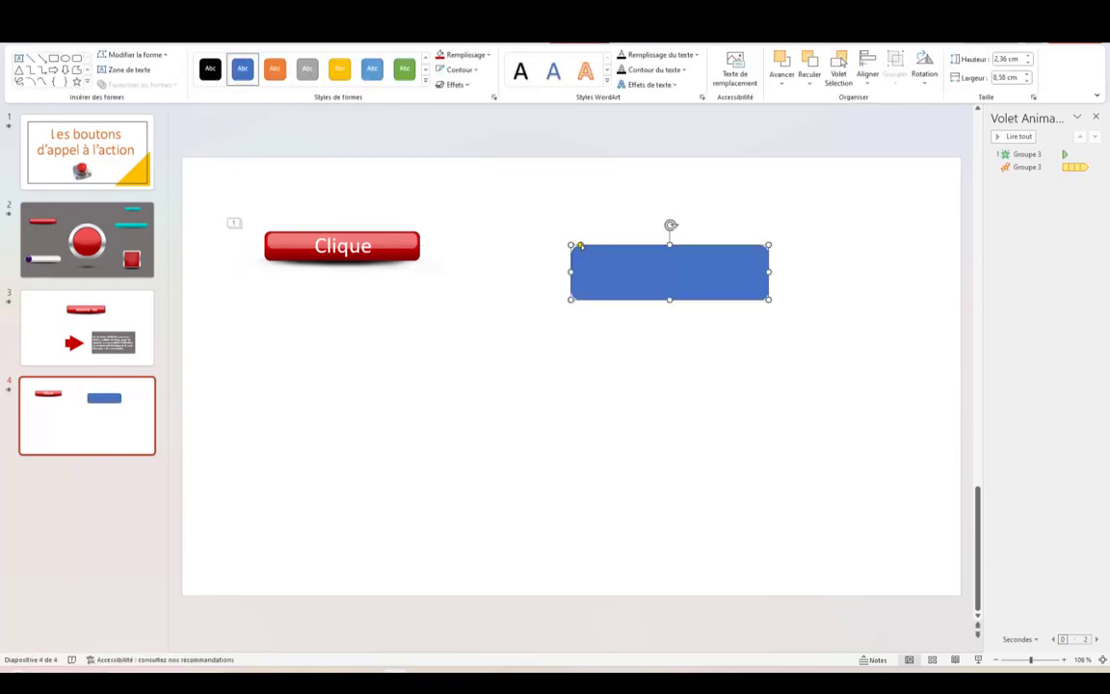
drag(580, 246, 606, 265)
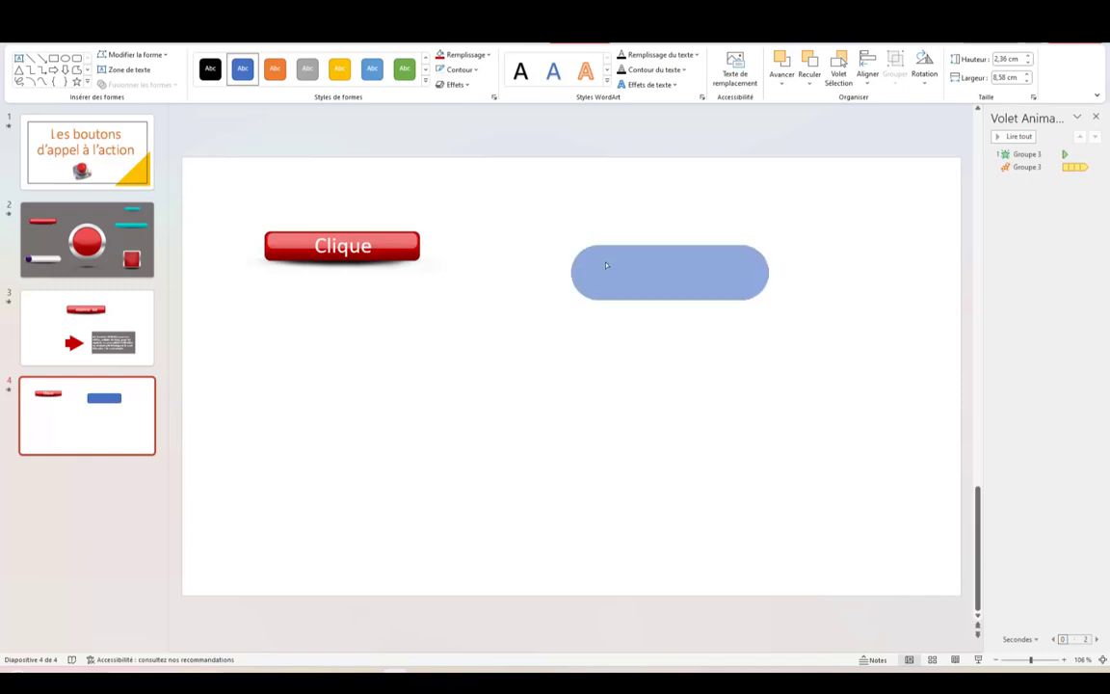
drag(606, 265, 606, 265)
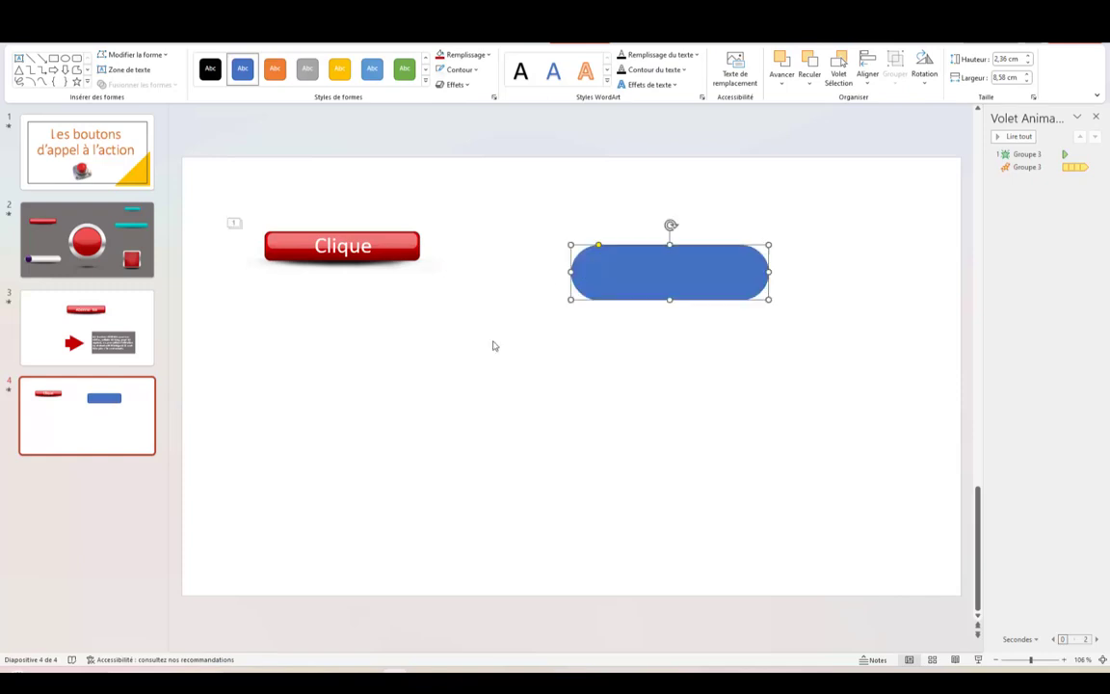
Fill the pill red, then switch it to a pale blue gradient fill in Format de la forme
click(440, 56)
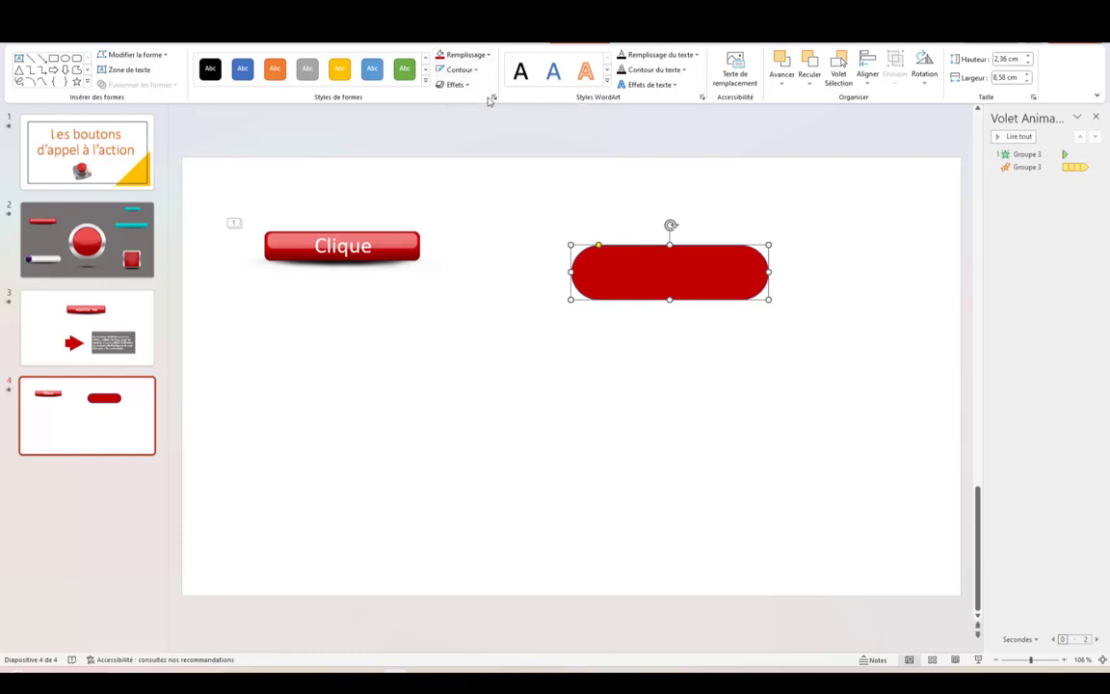
click(493, 98)
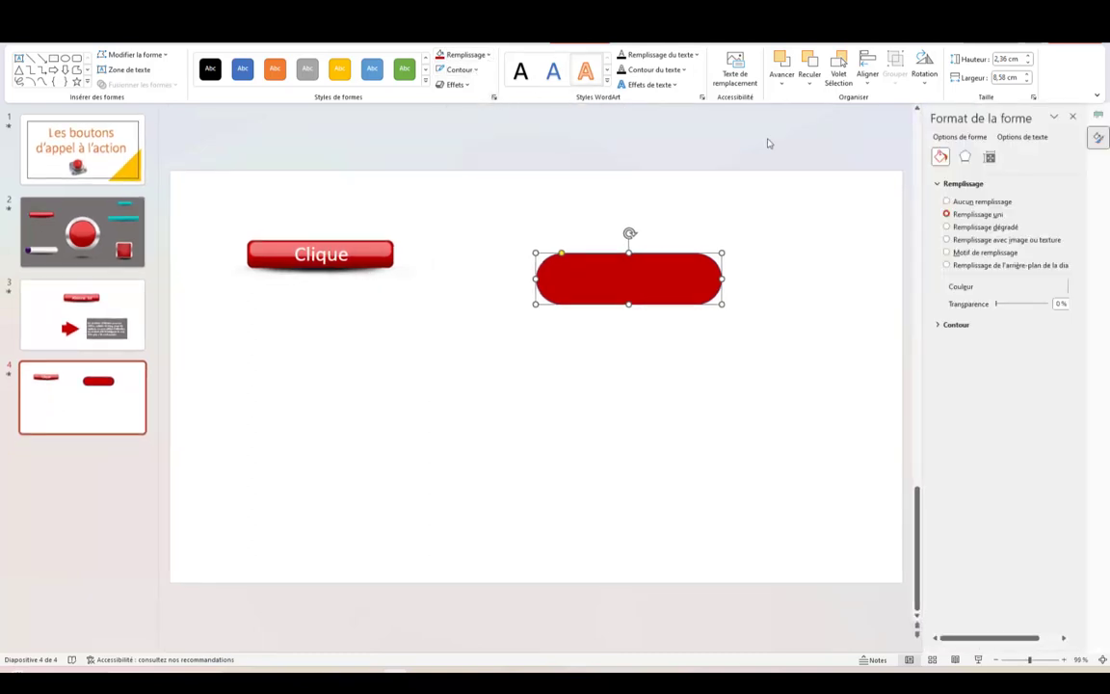
click(1000, 227)
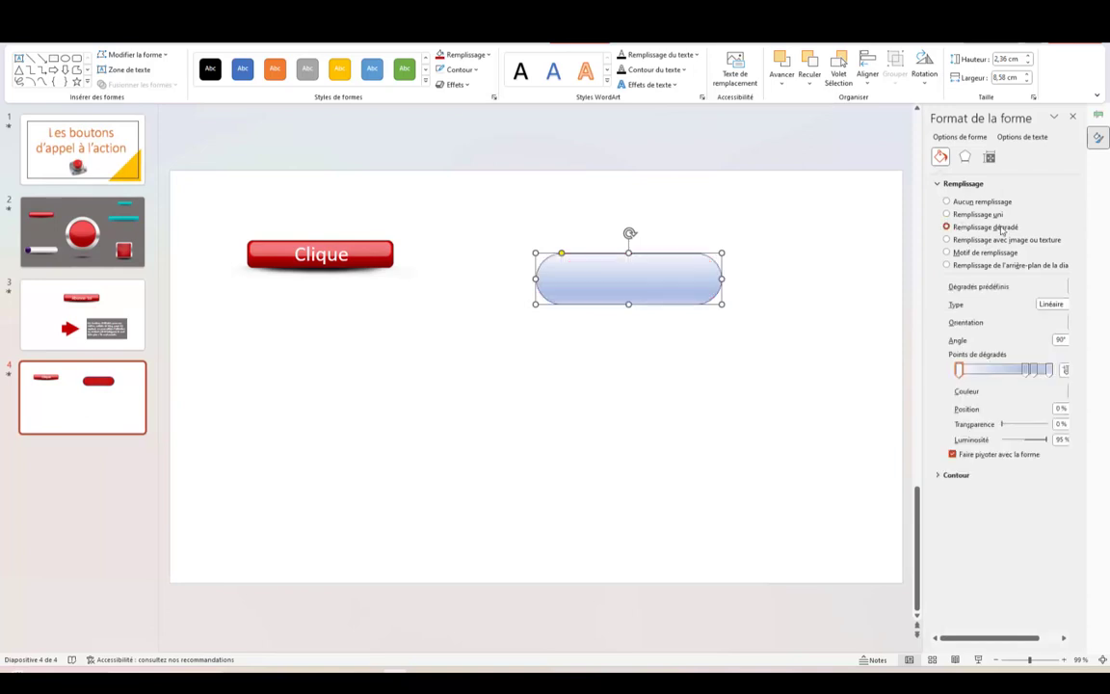
click(960, 371)
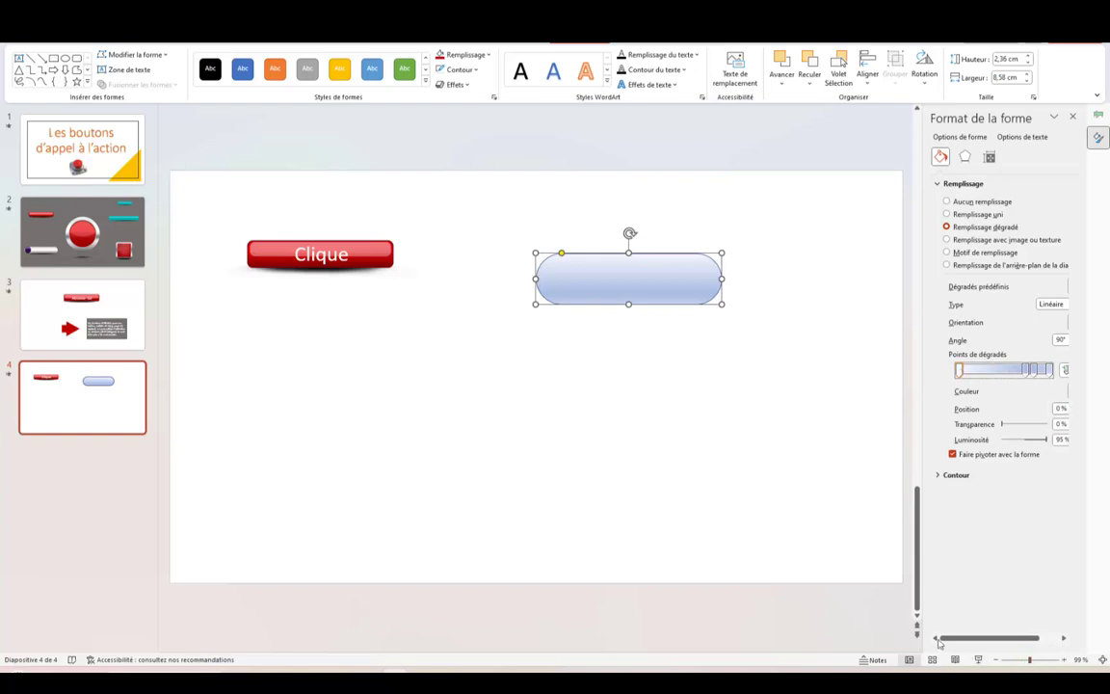
drag(922, 431, 846, 431)
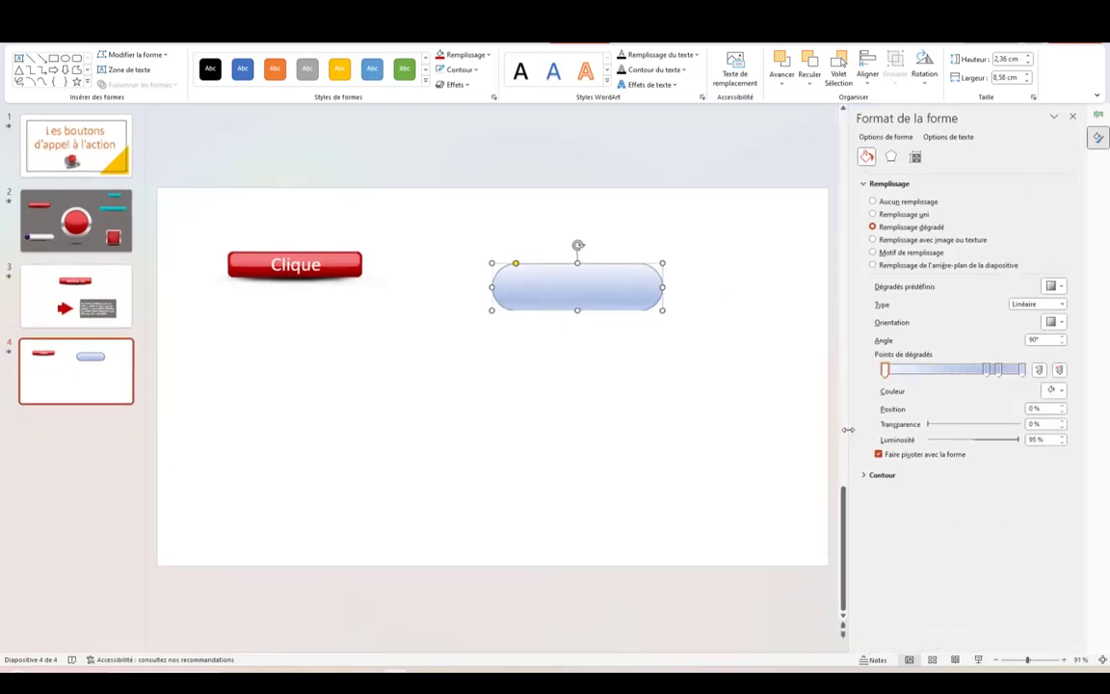
Recolour the gradient stops light orange, dark orange, dark red and red
click(1054, 389)
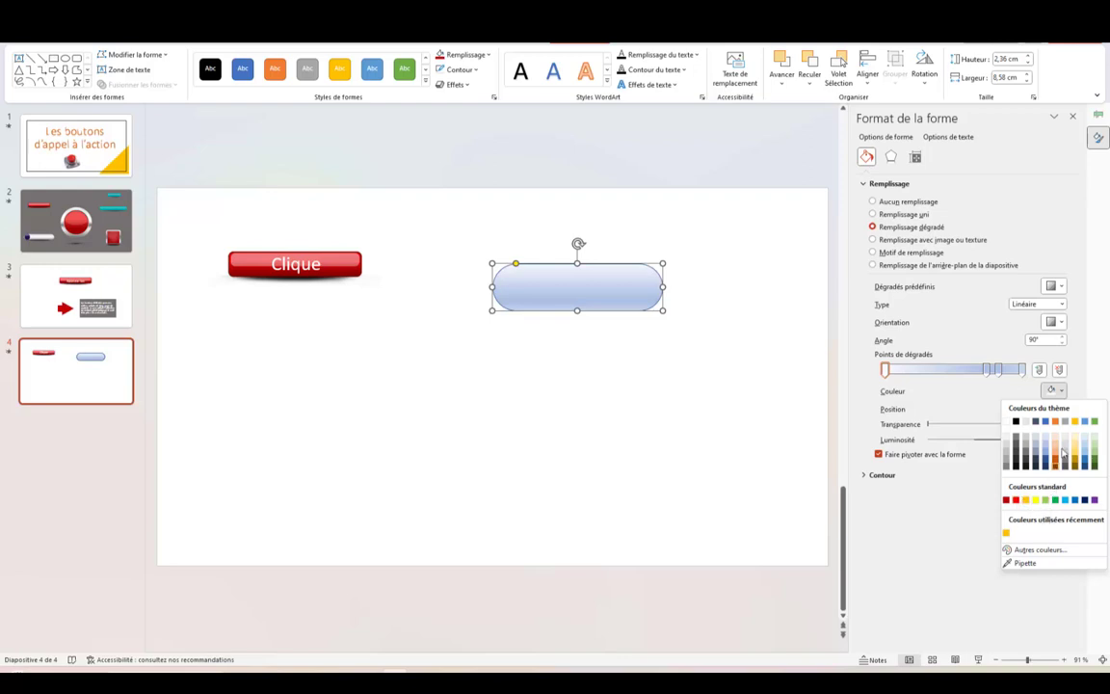
click(1058, 446)
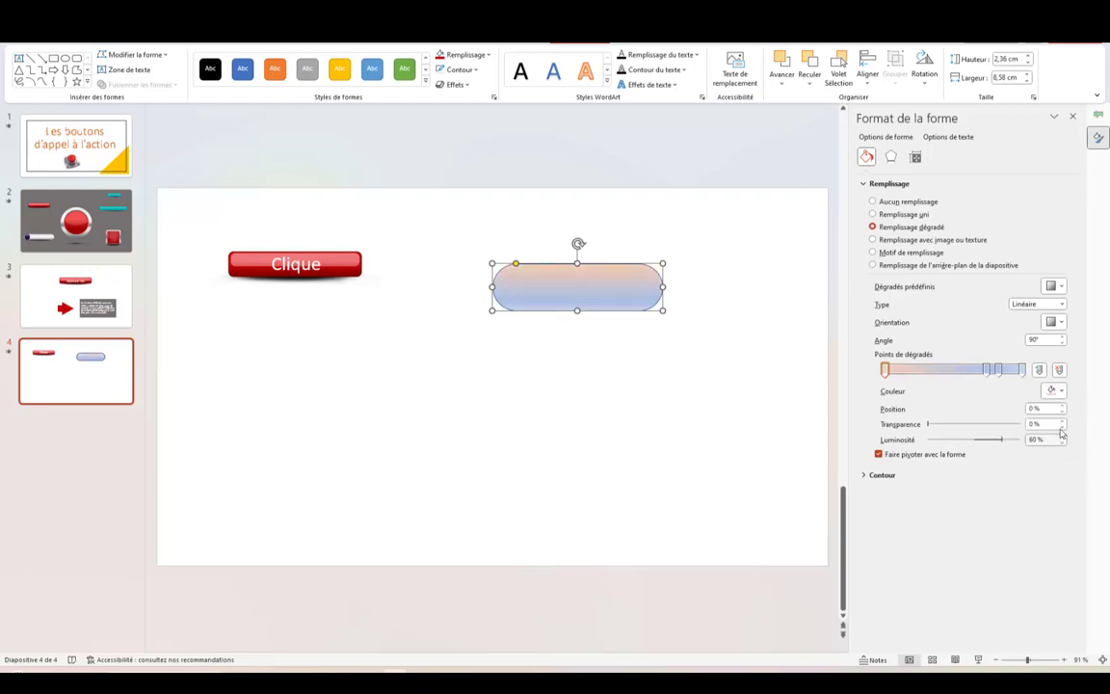
click(986, 370)
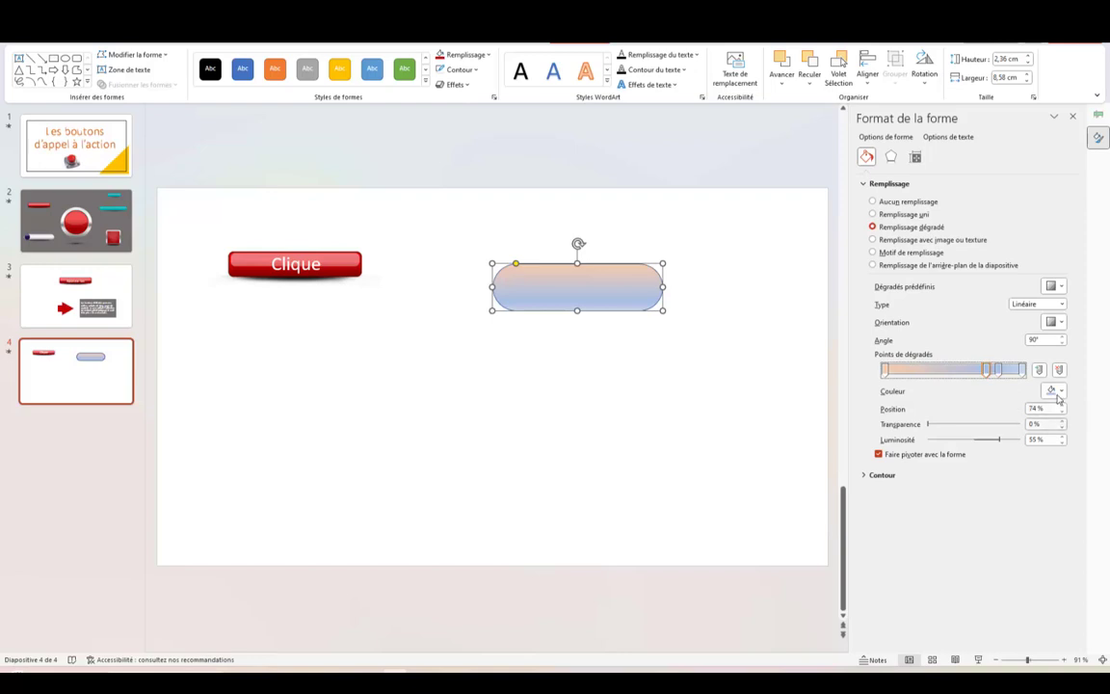
click(1053, 391)
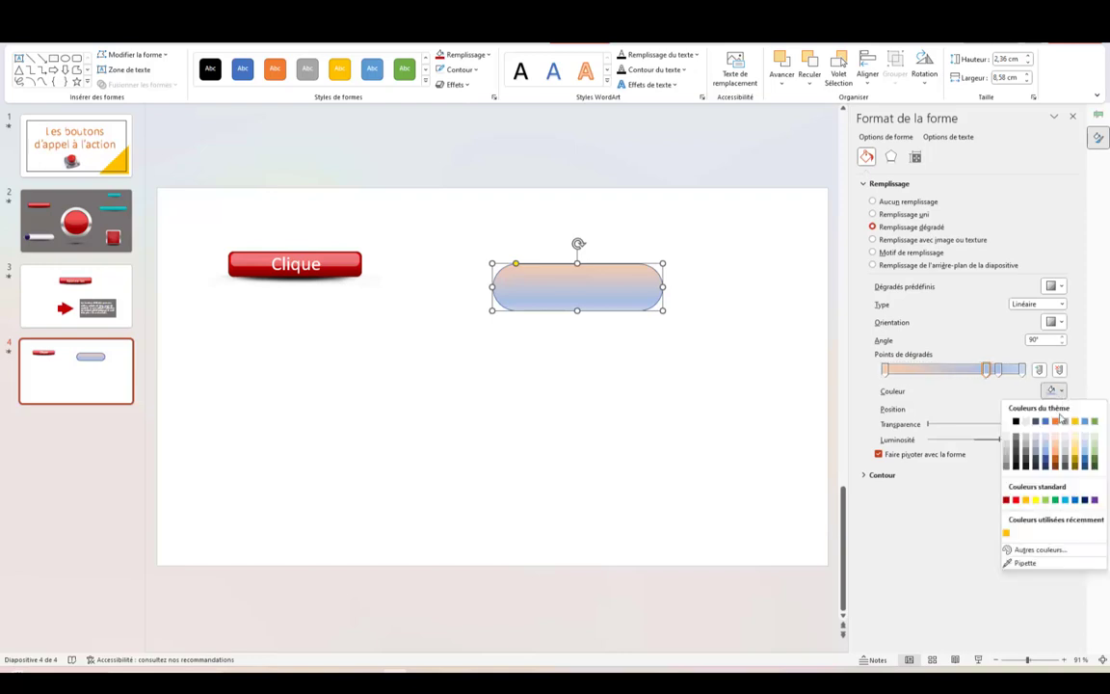
click(1056, 462)
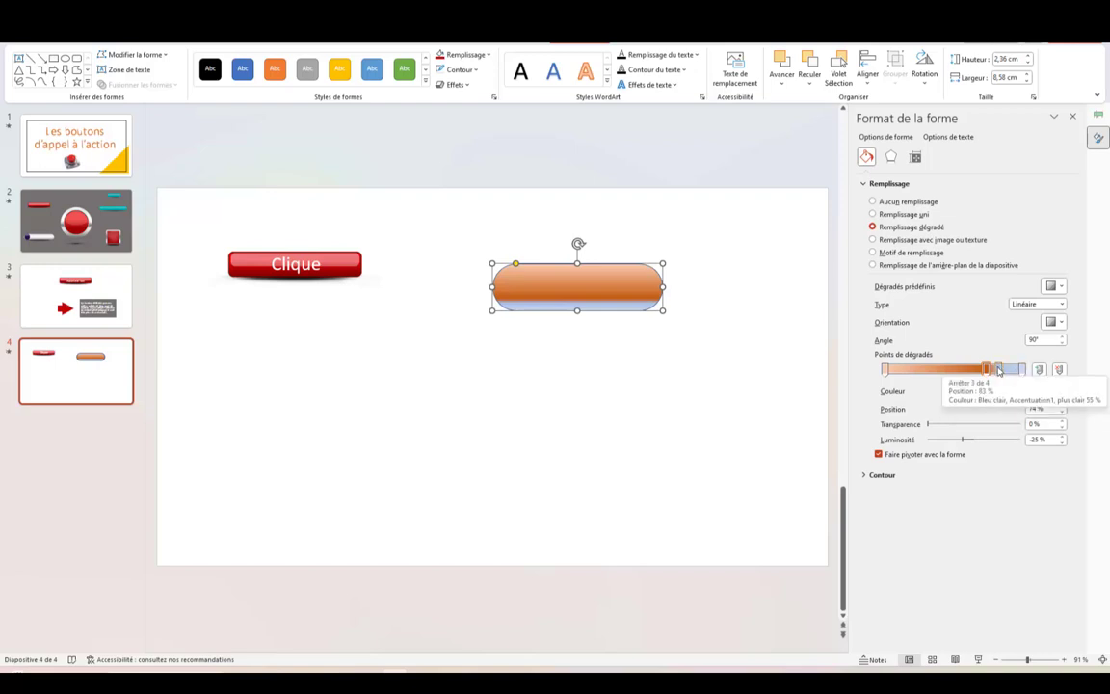
click(999, 370)
click(1060, 391)
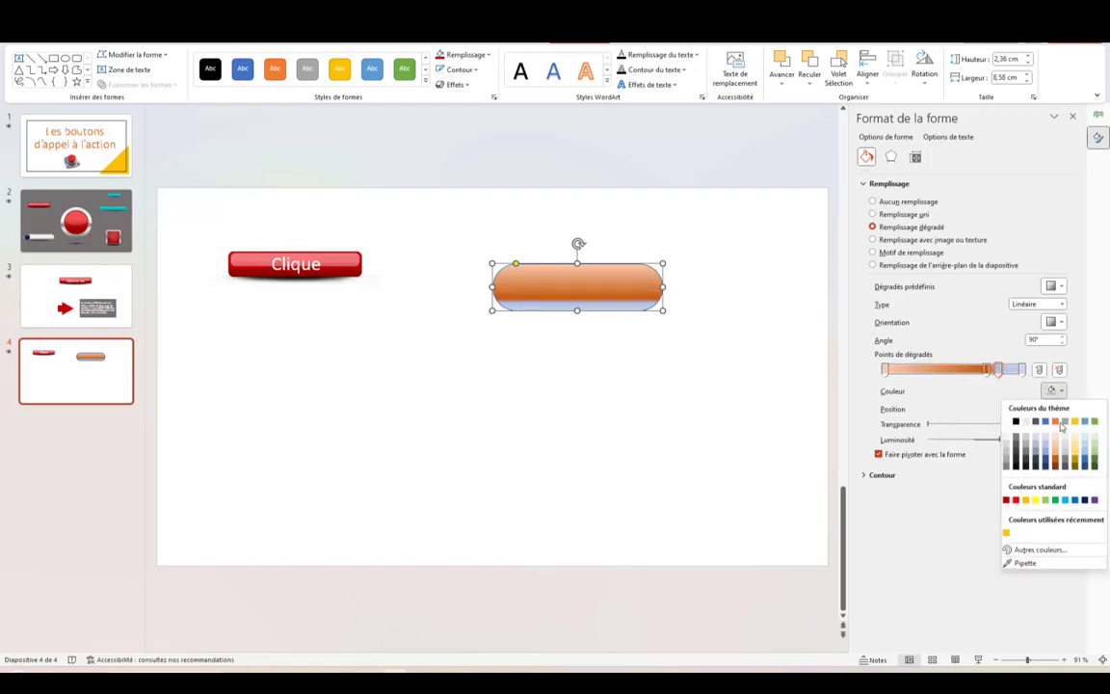
click(1016, 500)
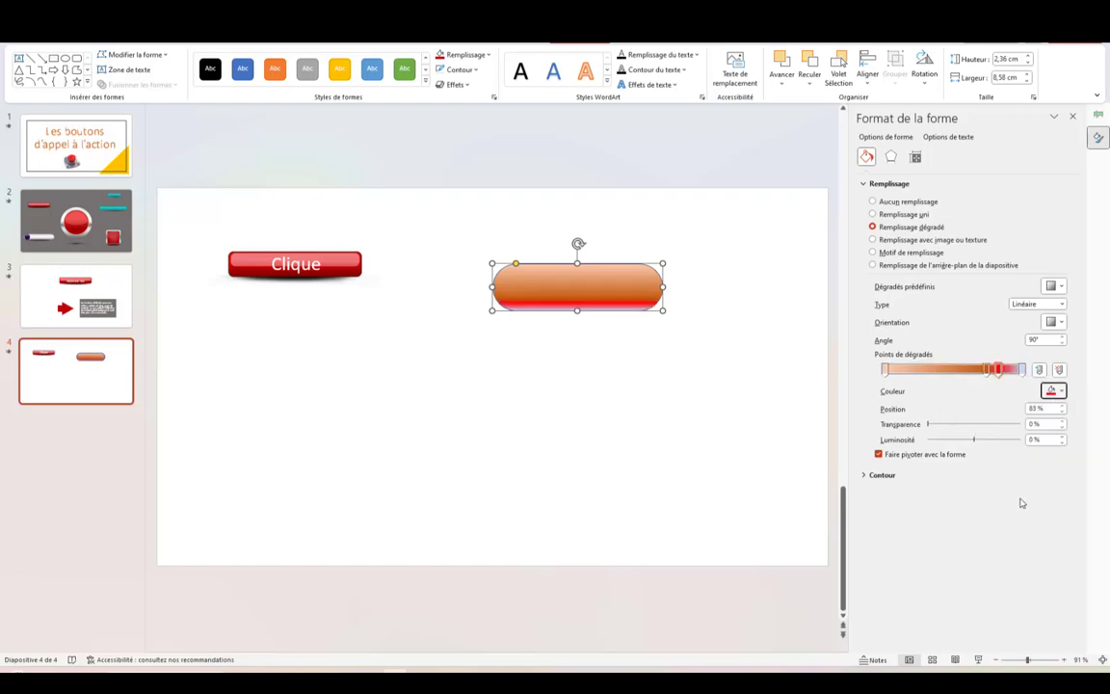
click(1063, 391)
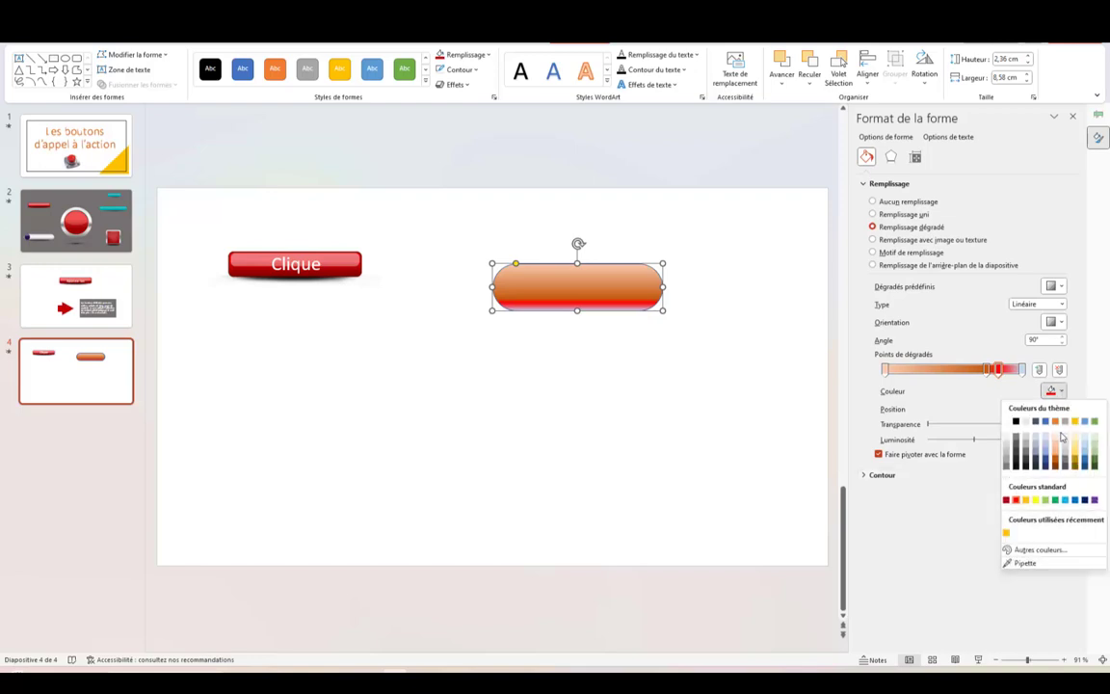
click(1007, 501)
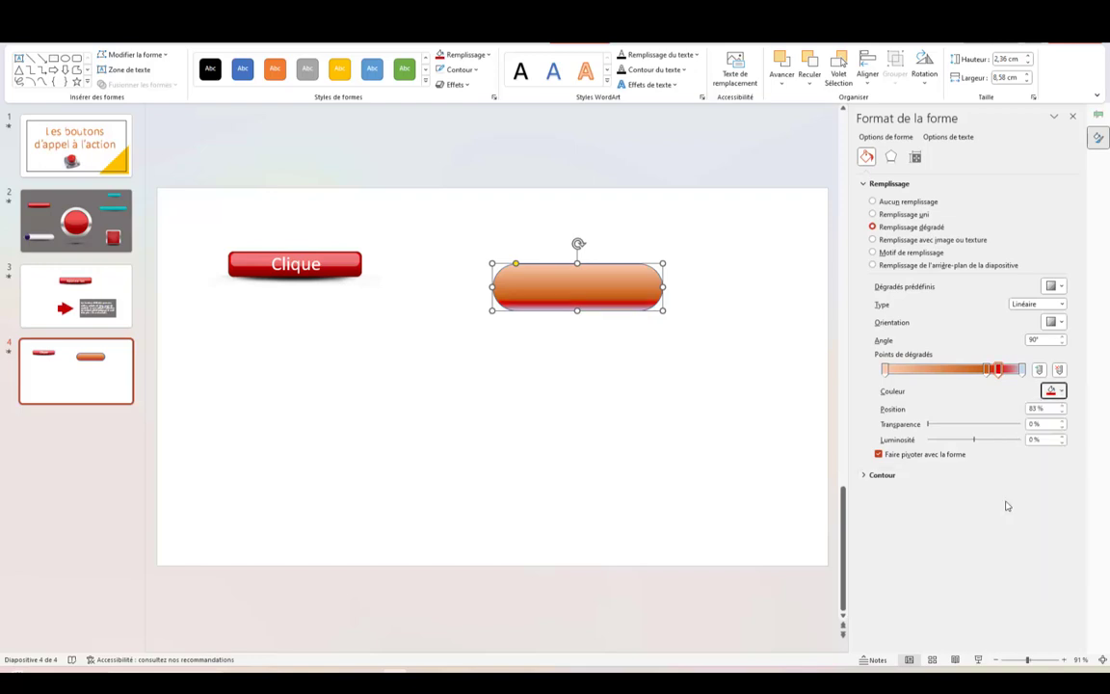
click(1023, 371)
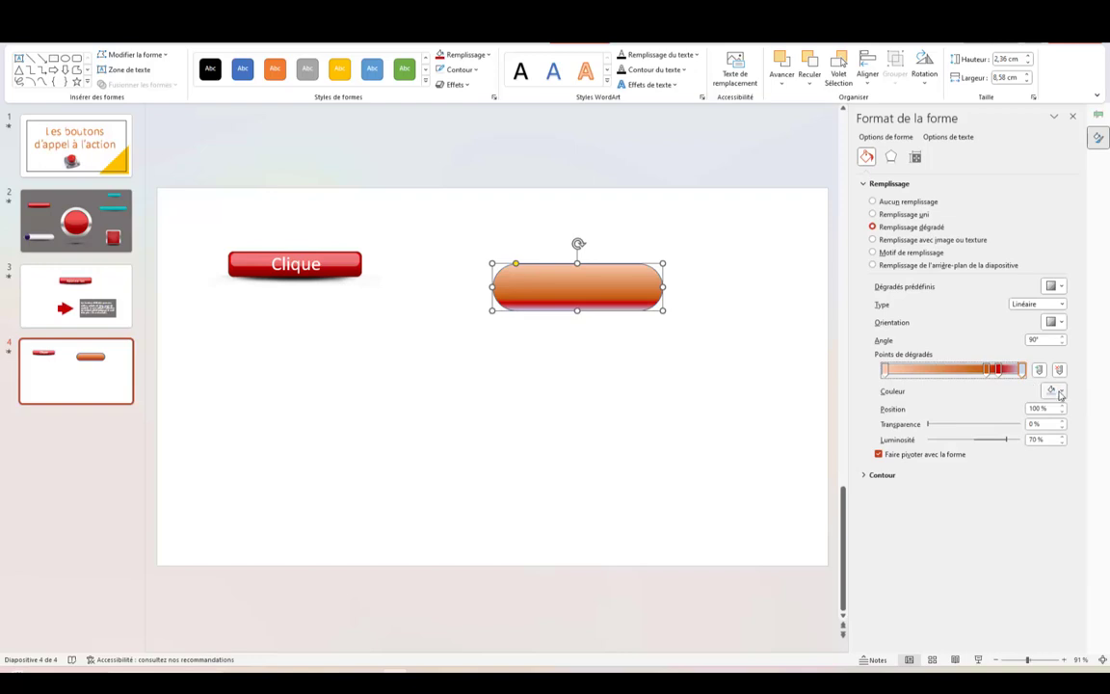
click(1054, 391)
click(1016, 500)
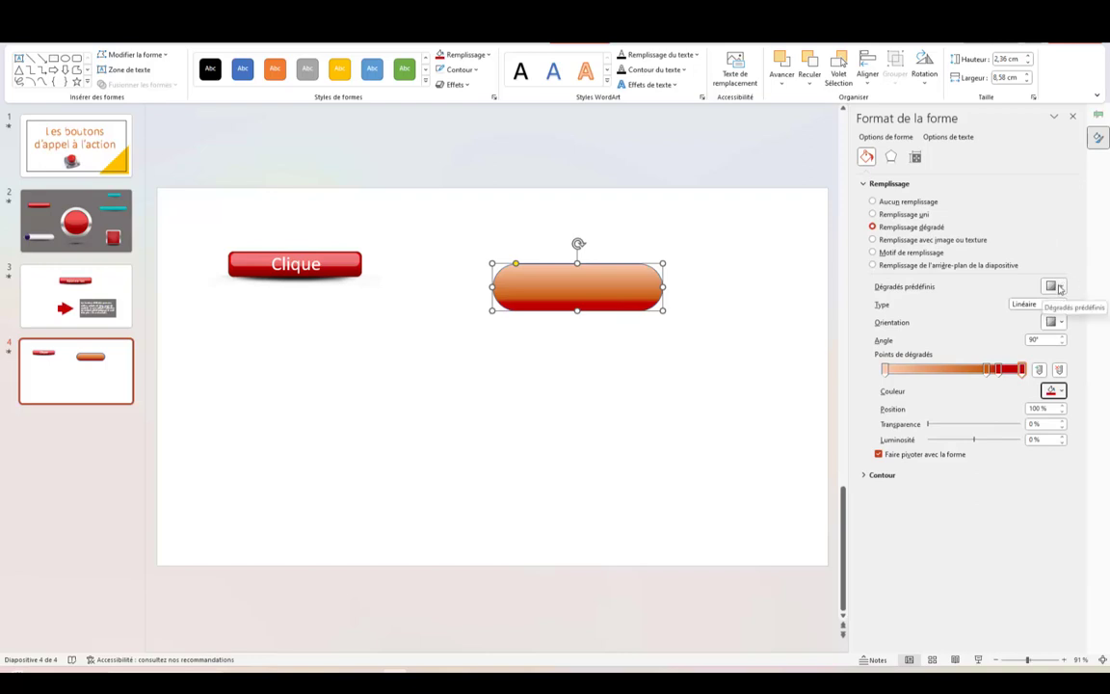
Apply an orange Dégradés prédéfinis preset to the pill and set the gradient type to Linéaire
click(1059, 287)
click(997, 518)
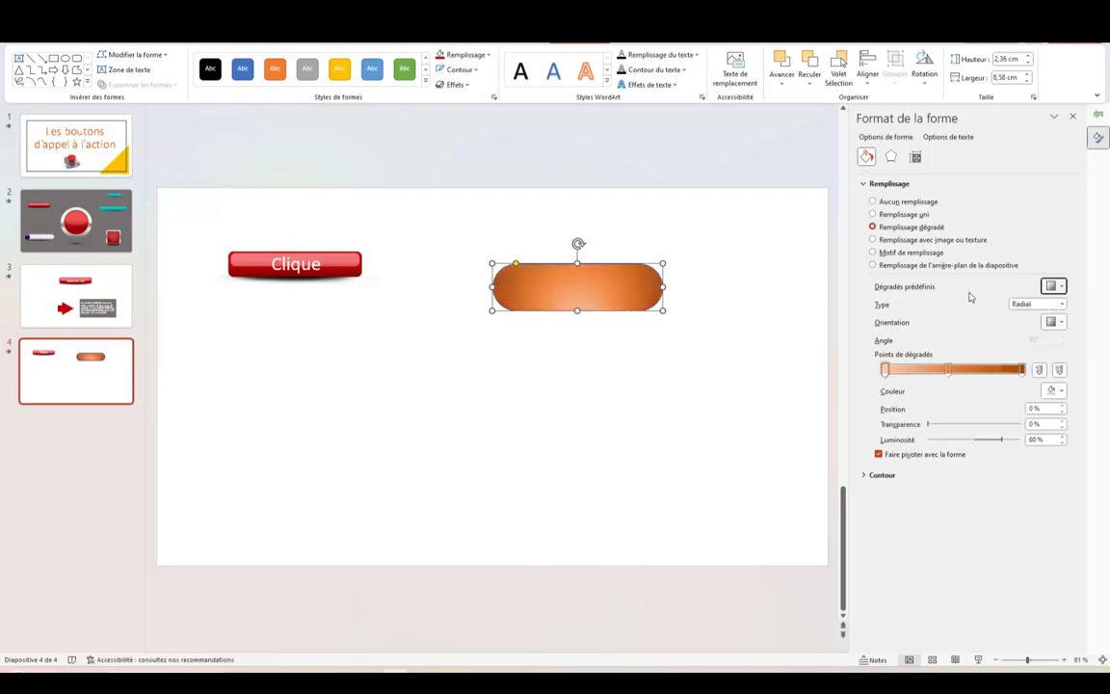
click(1063, 305)
click(570, 379)
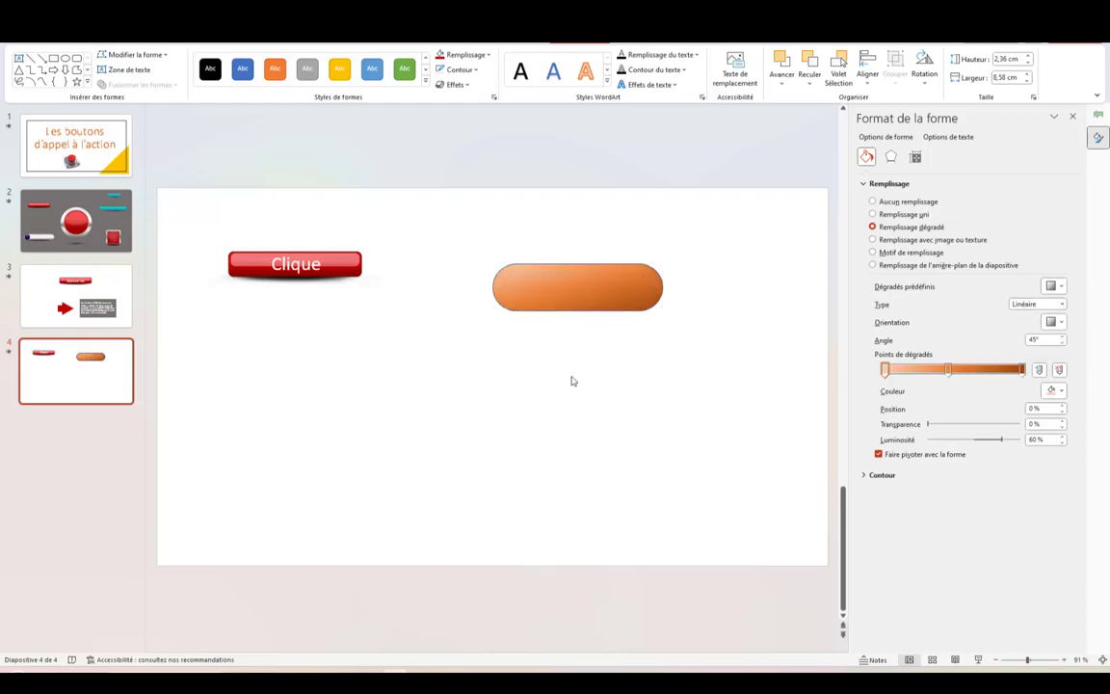
Give the orange pill a coloured solid outline, widened from 1 pt to 3 pt
click(570, 285)
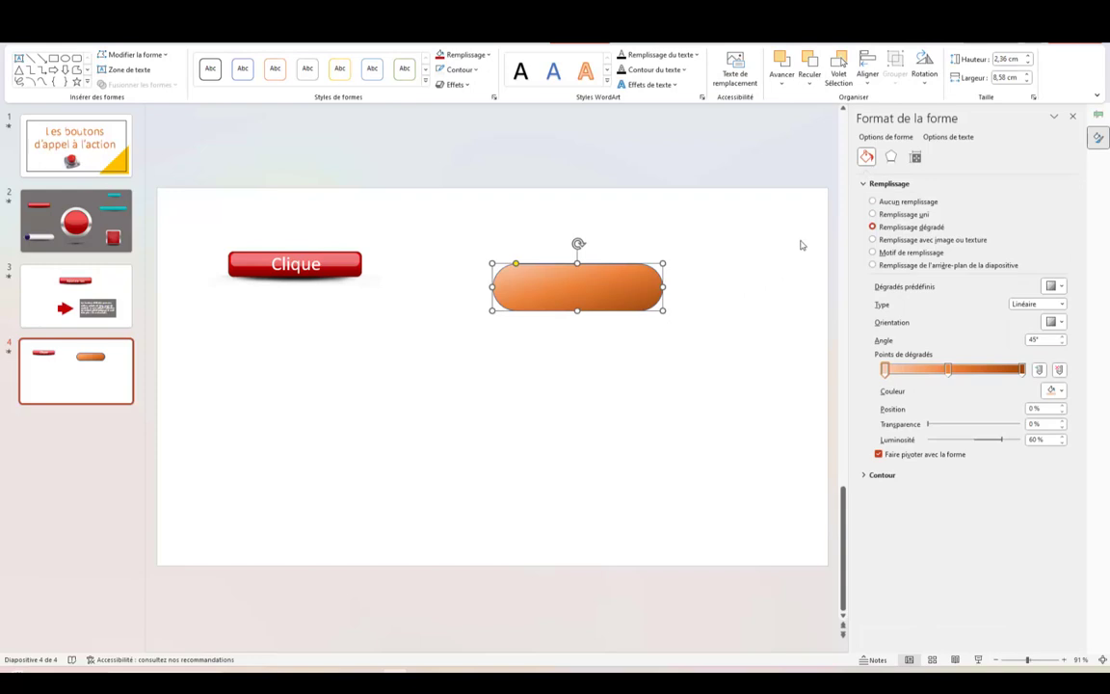
click(865, 475)
scroll(872, 415, down, 3)
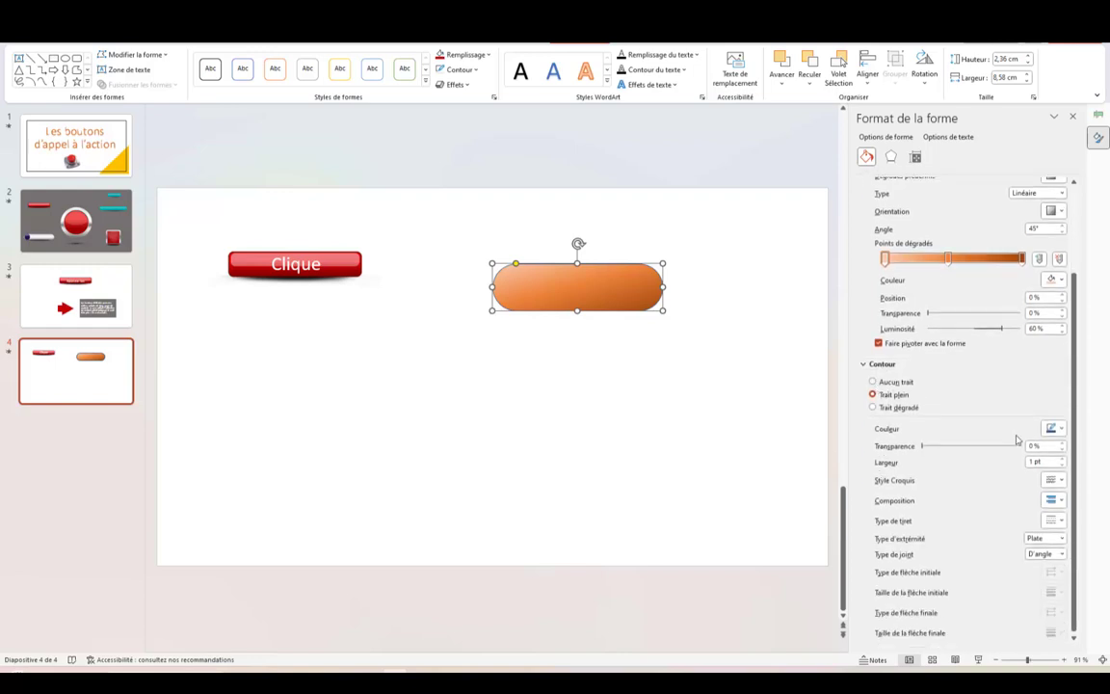
click(1061, 429)
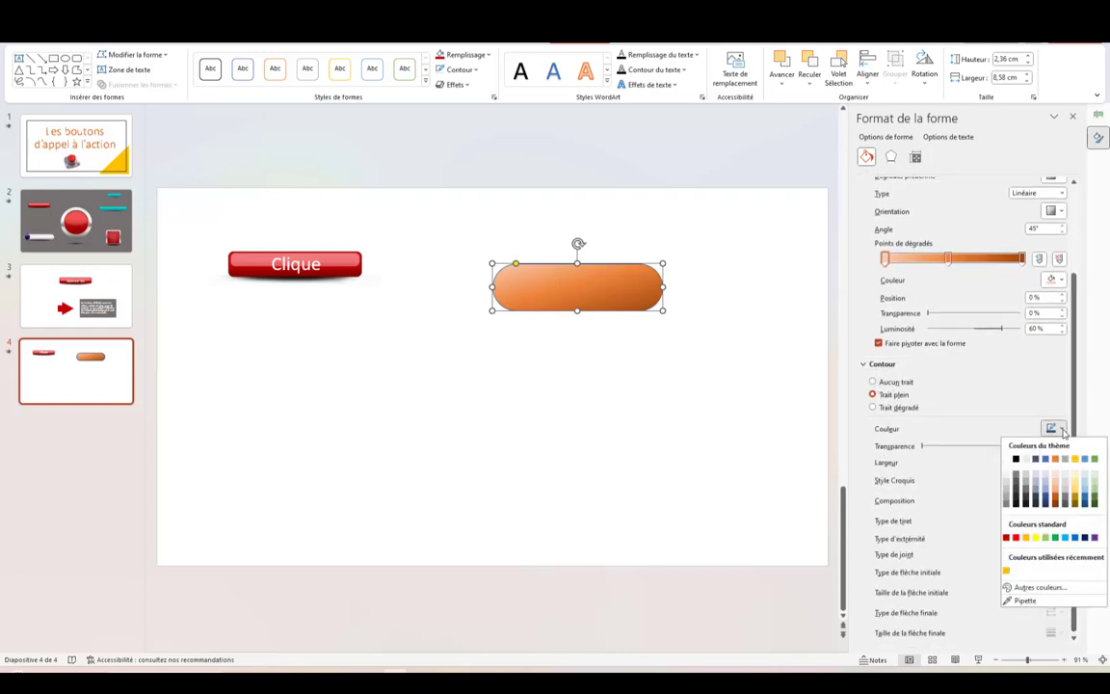
click(1006, 463)
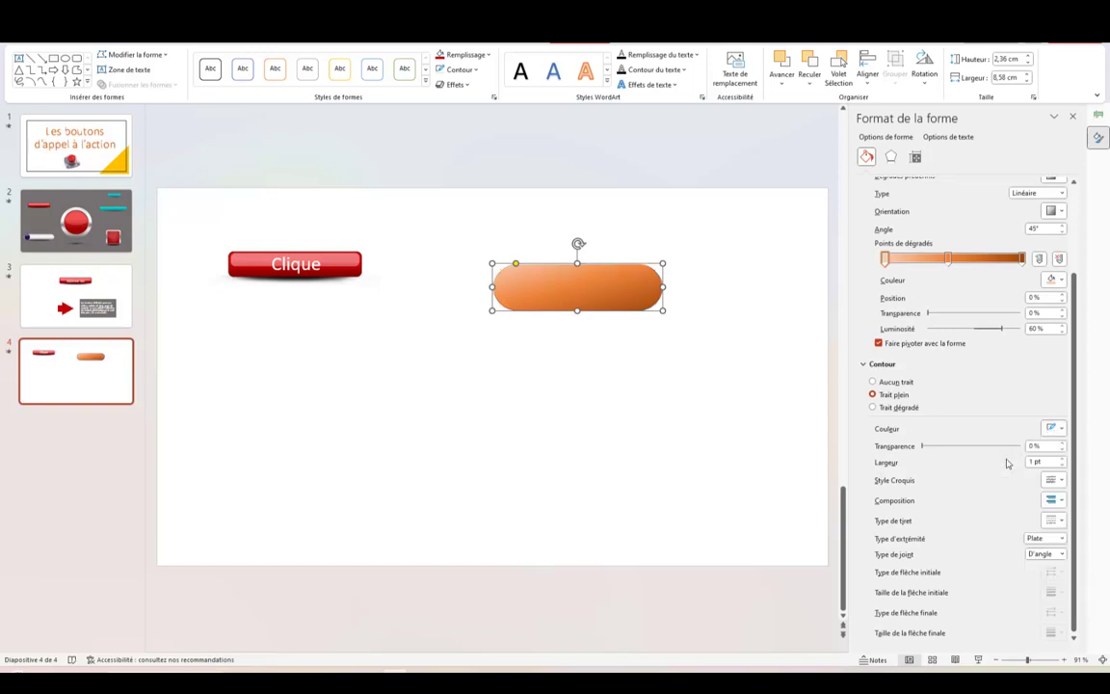
click(1063, 460)
click(1063, 460)
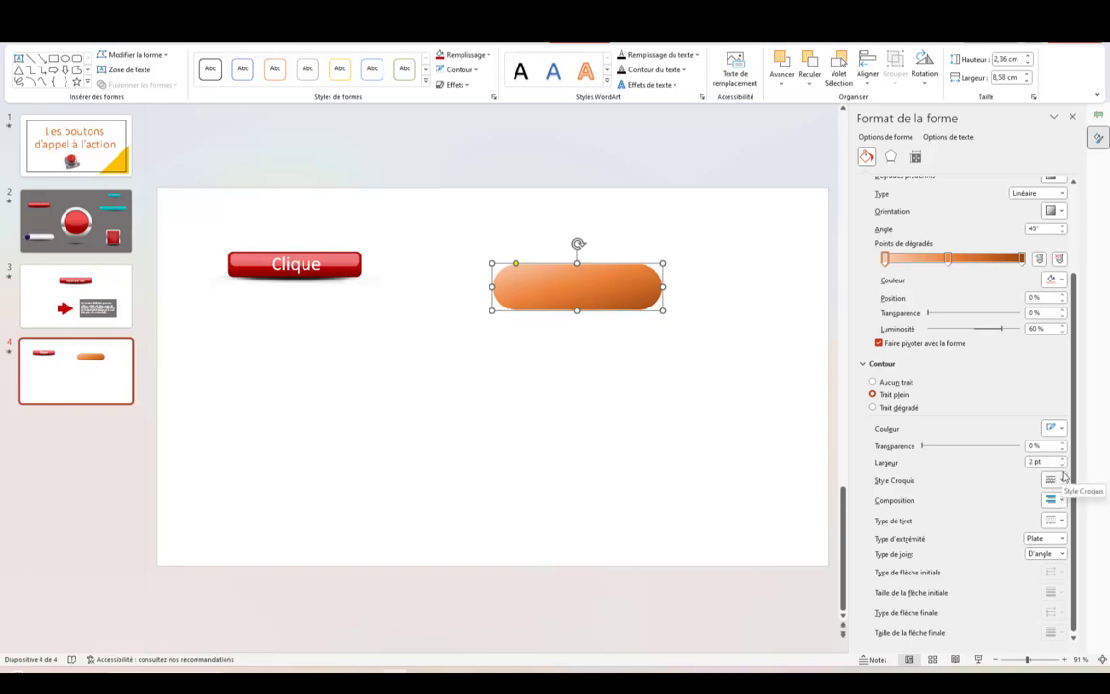
click(1063, 460)
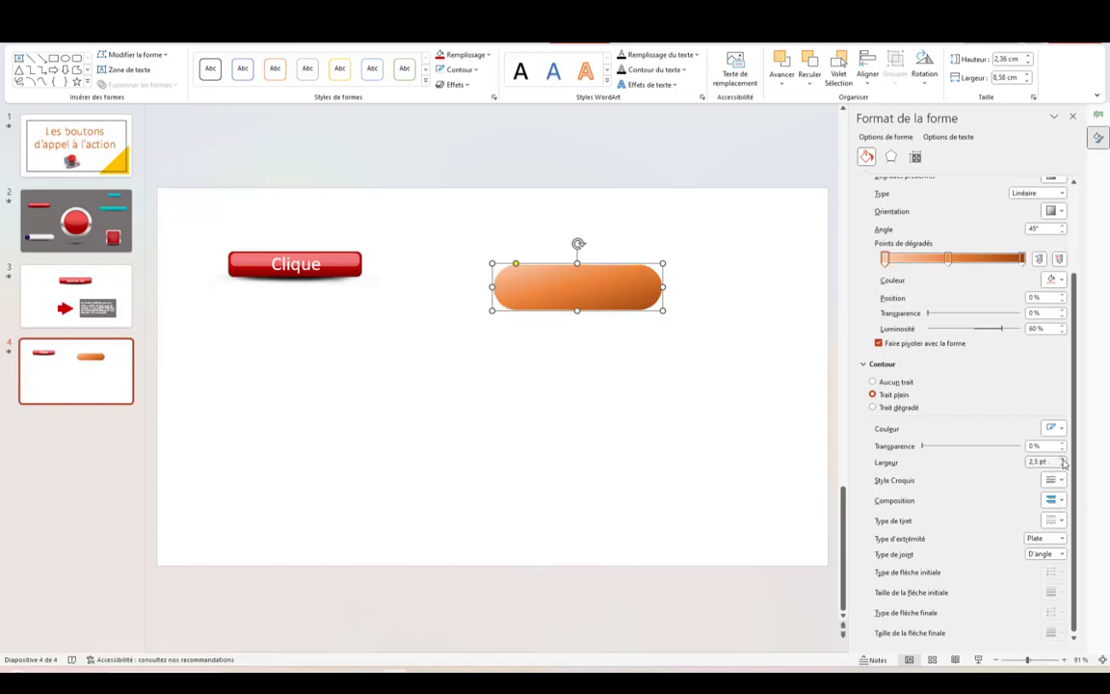
click(1063, 460)
click(1063, 460)
click(596, 396)
click(593, 281)
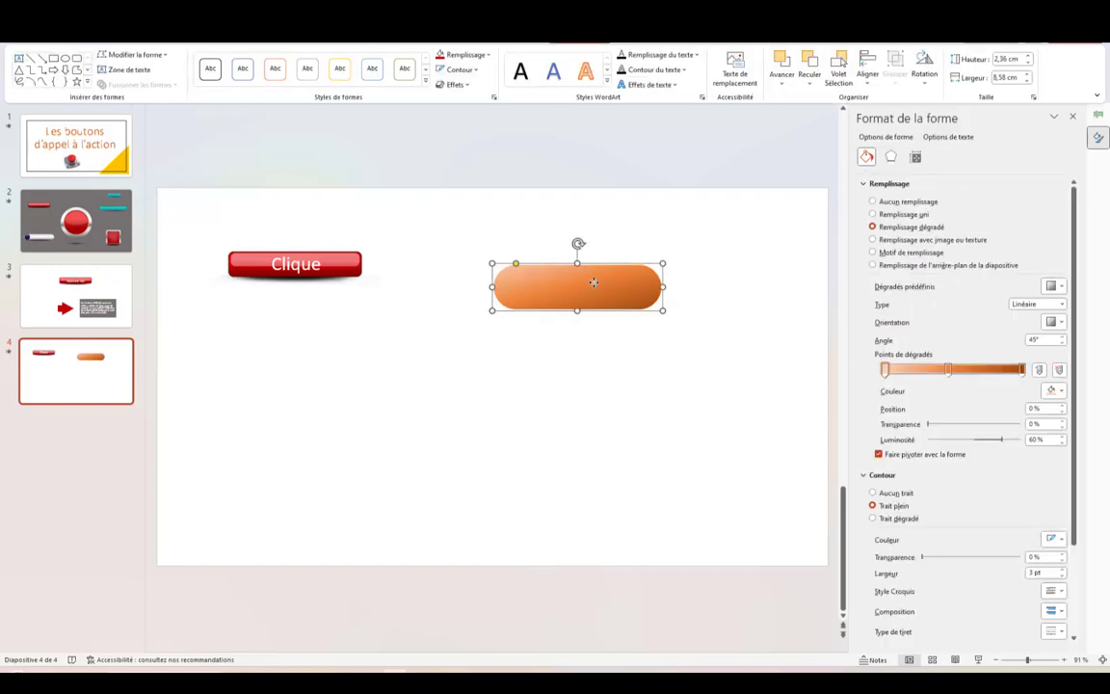
right_click(592, 281)
key(Escape)
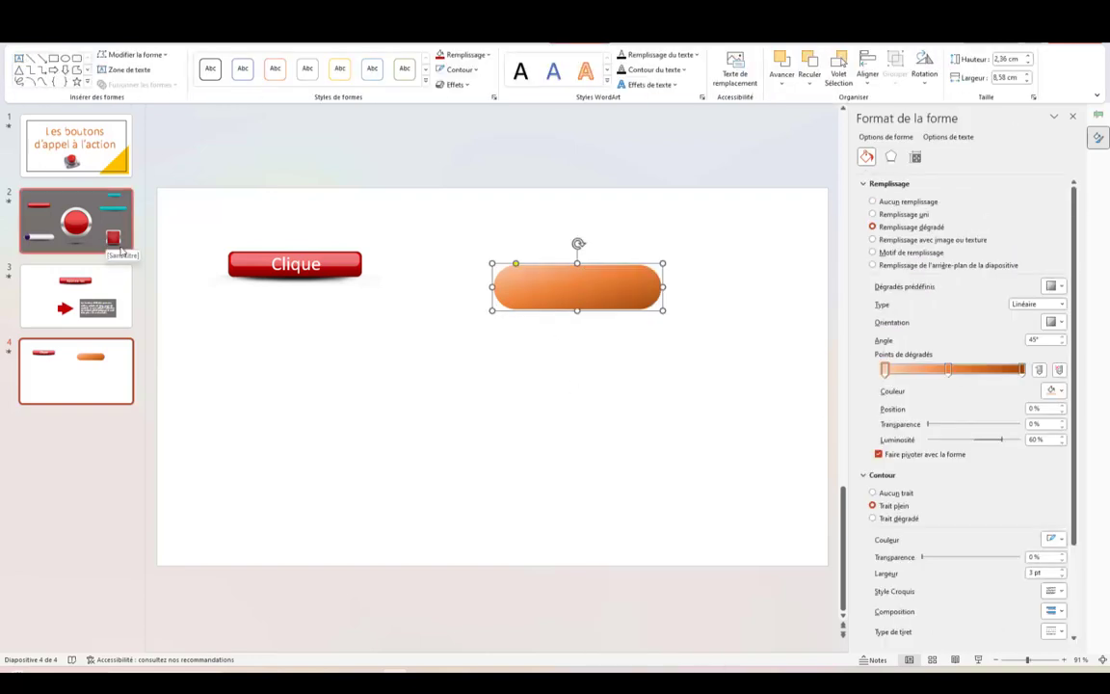
click(92, 228)
click(385, 222)
right_click(385, 222)
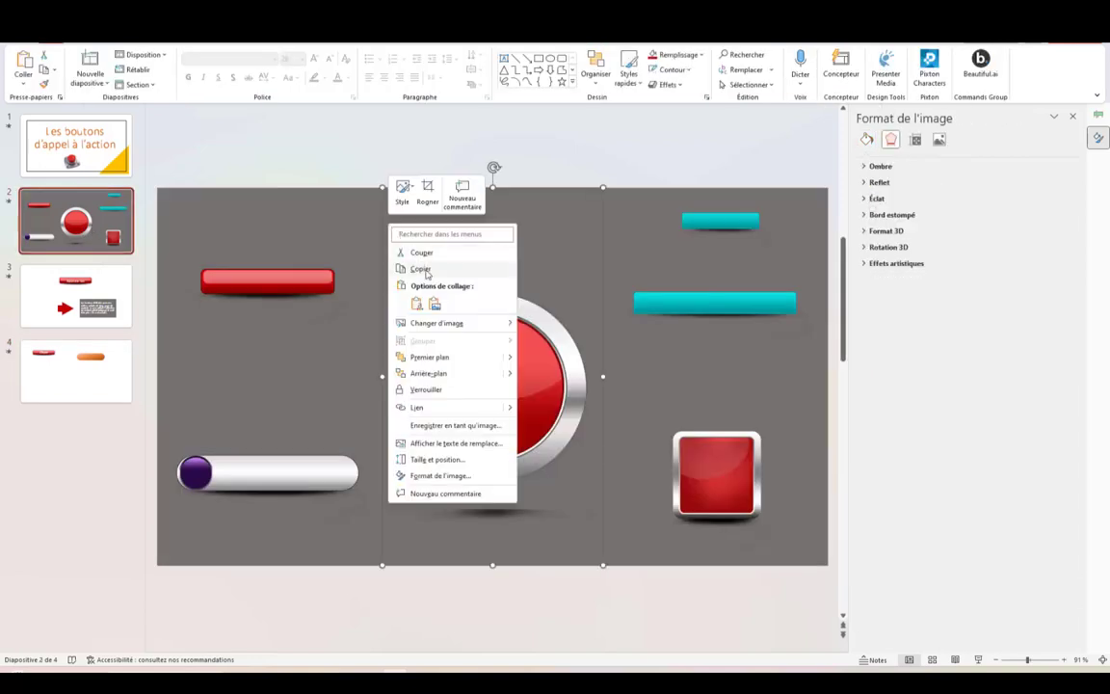
click(416, 304)
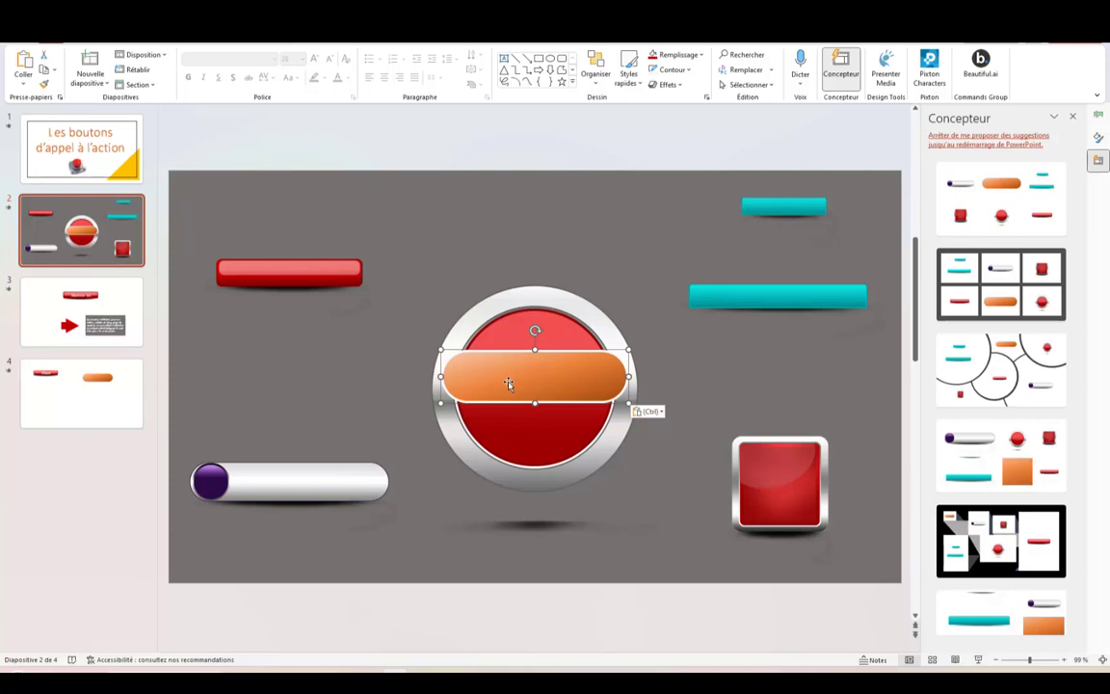
key(Delete)
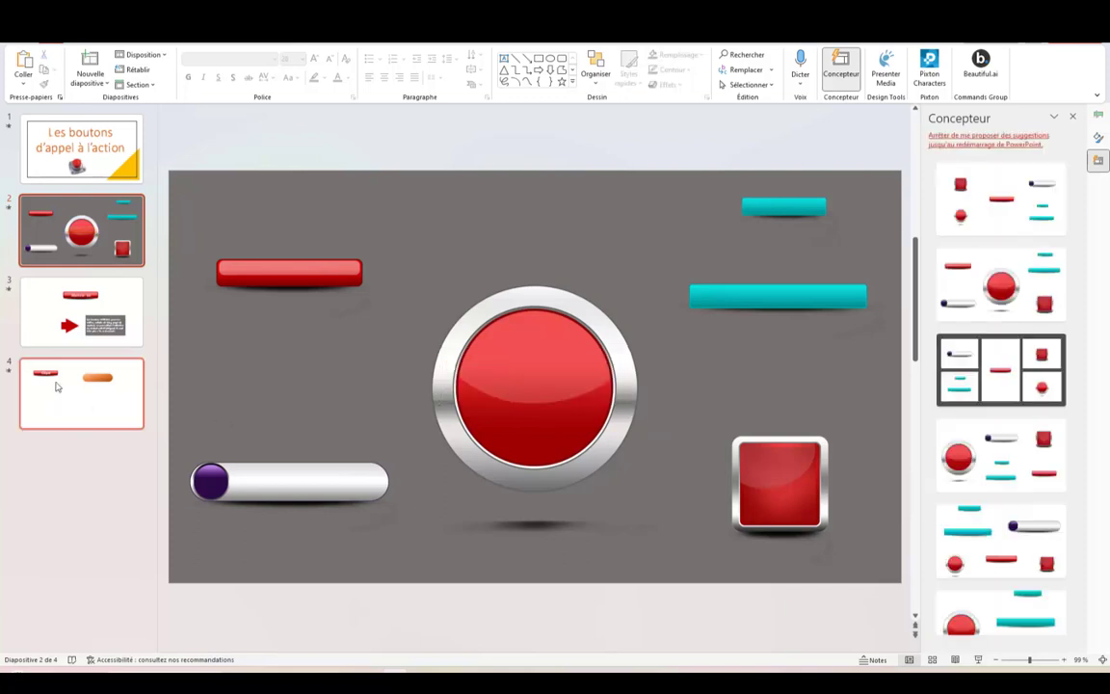
click(56, 386)
click(591, 285)
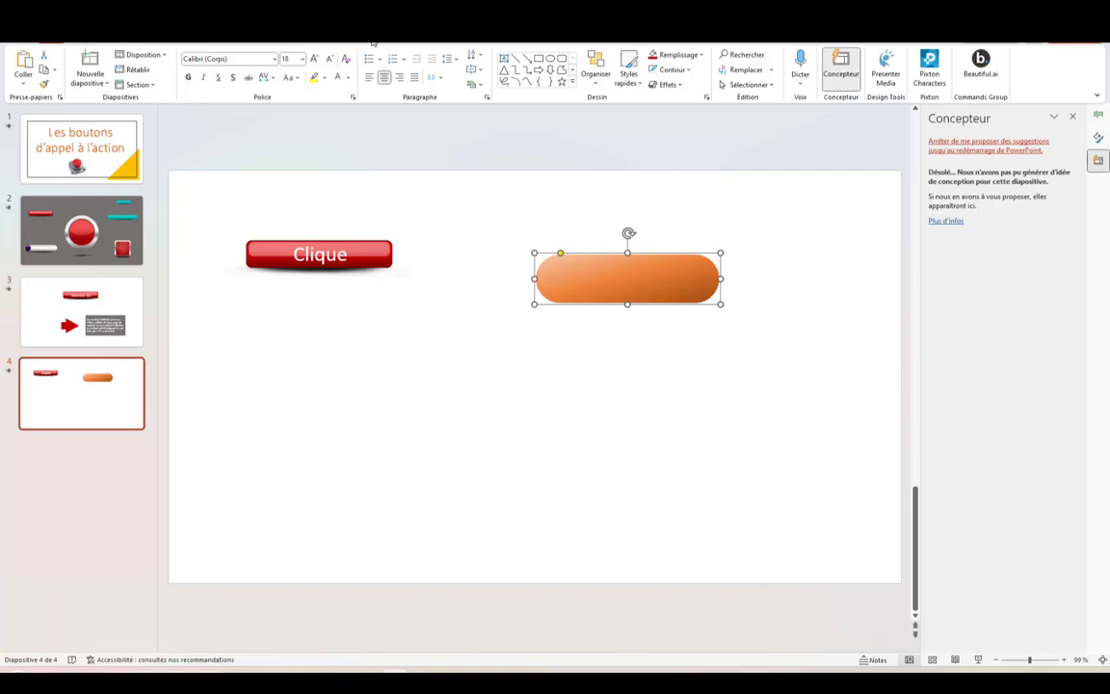
Draw a text box across the orange pill and type 'Abonne-toi'
click(101, 40)
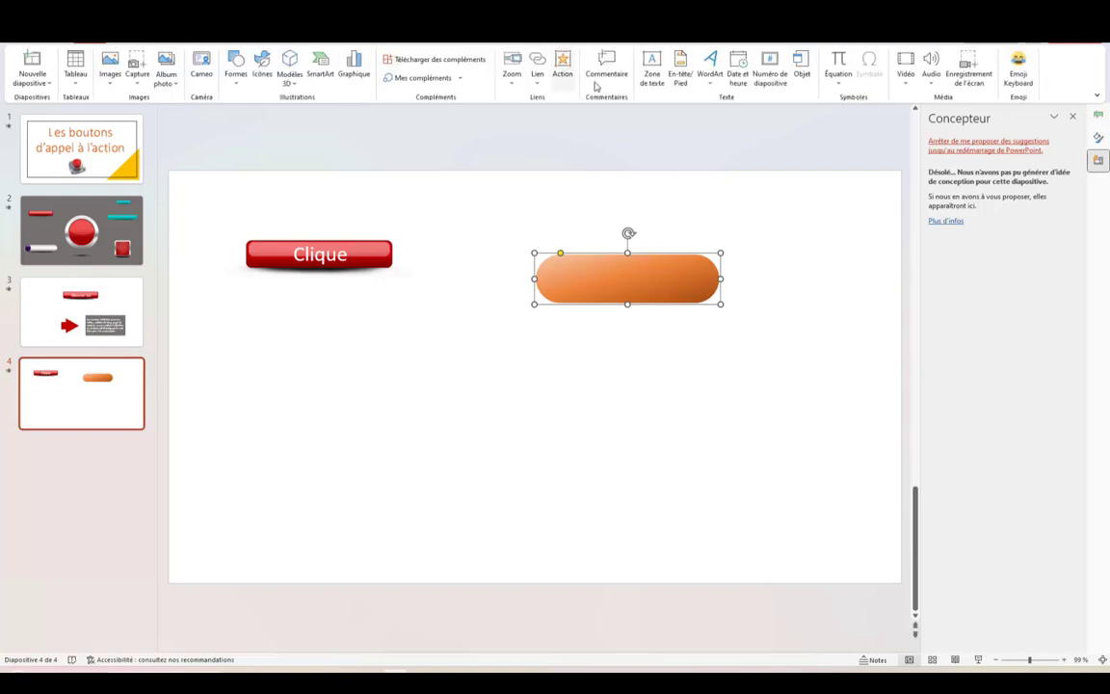
click(652, 69)
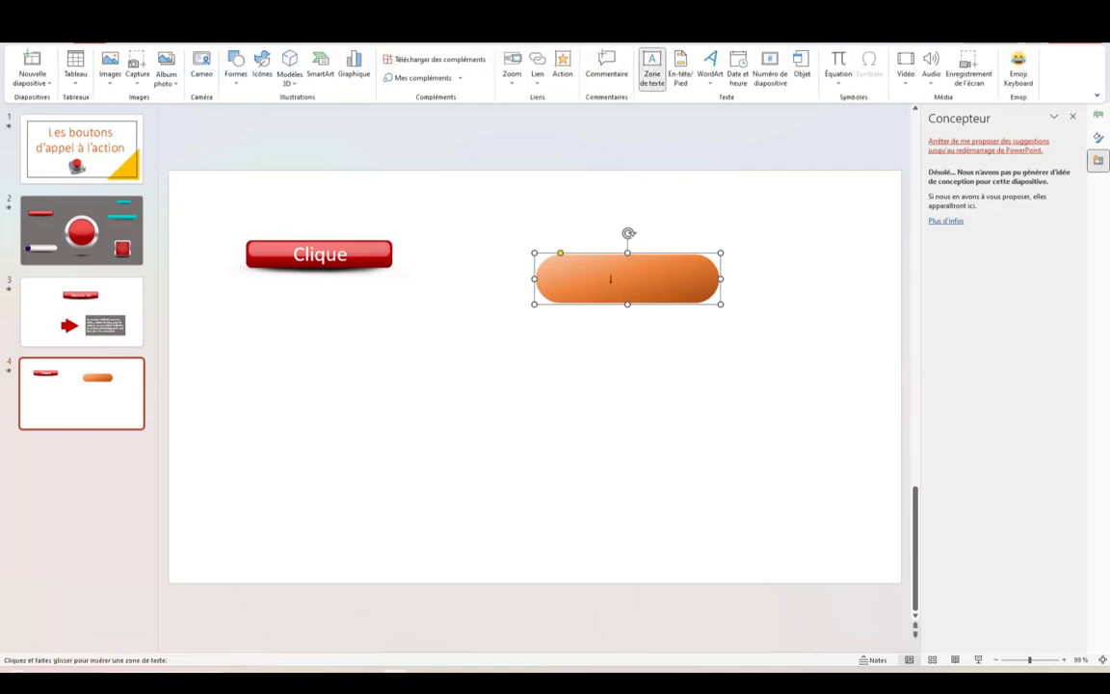
drag(562, 274, 699, 292)
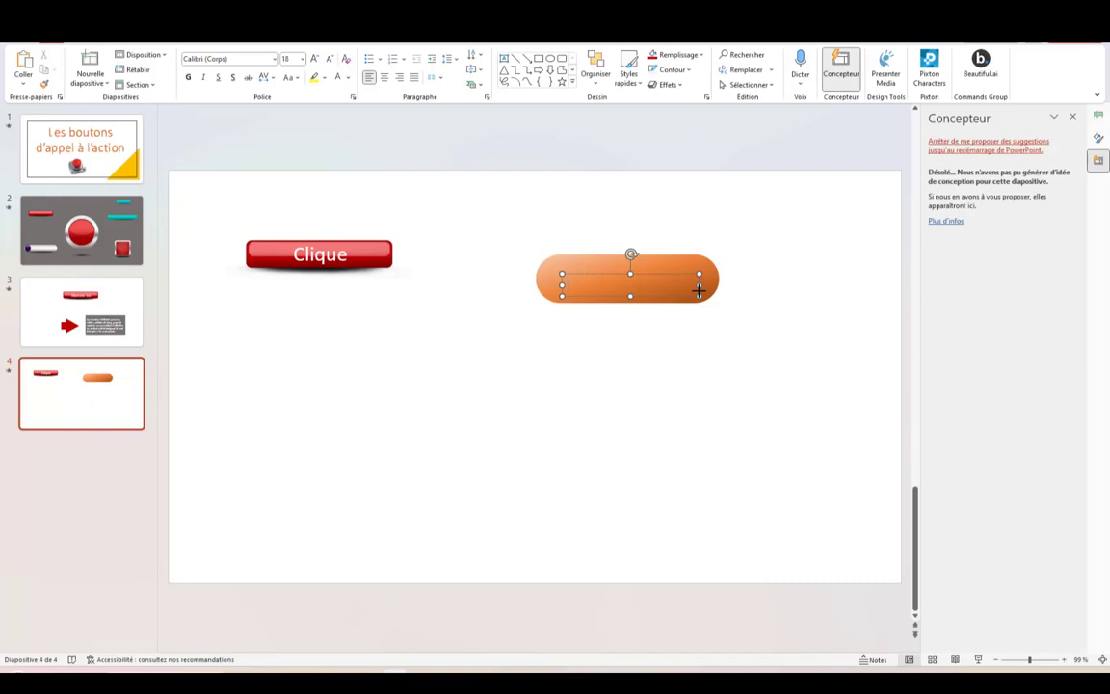
text(CAbonne-toi)
Set the Abonne-toi text to the Aldhabi font and enlarge its size several steps
drag(569, 286, 611, 286)
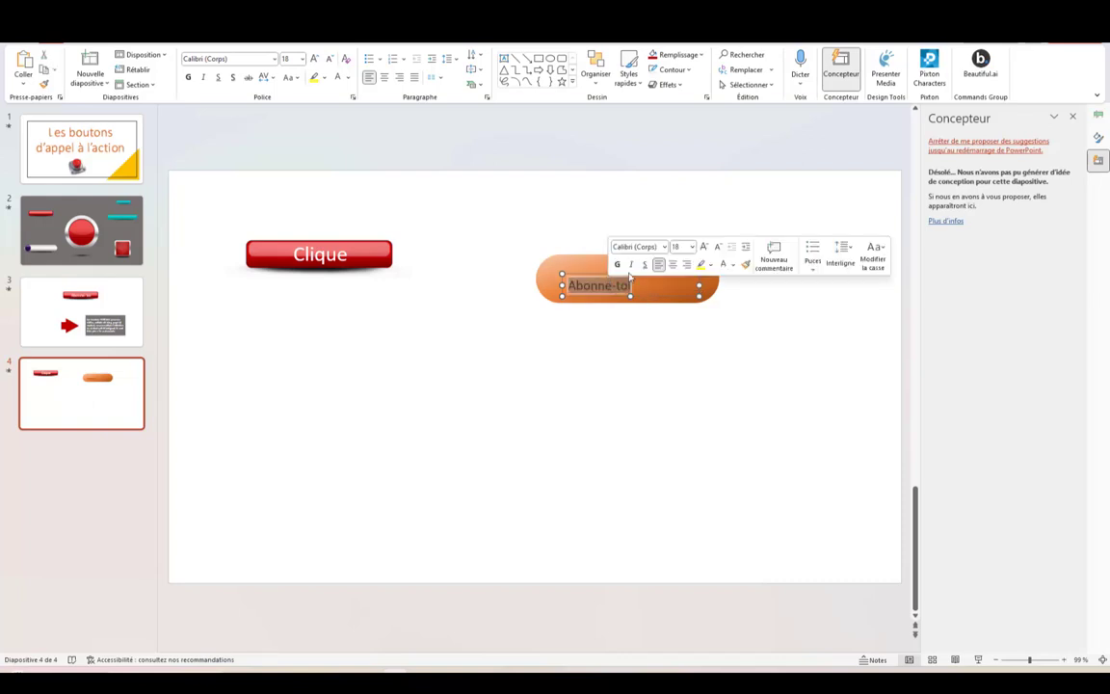
click(665, 249)
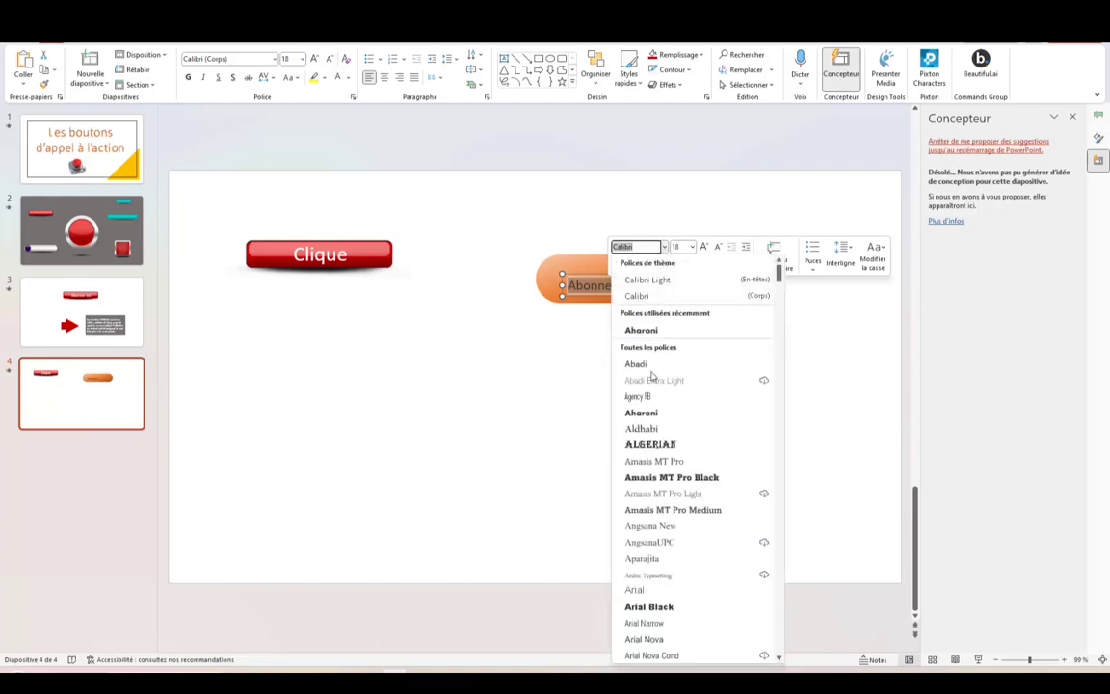
click(645, 436)
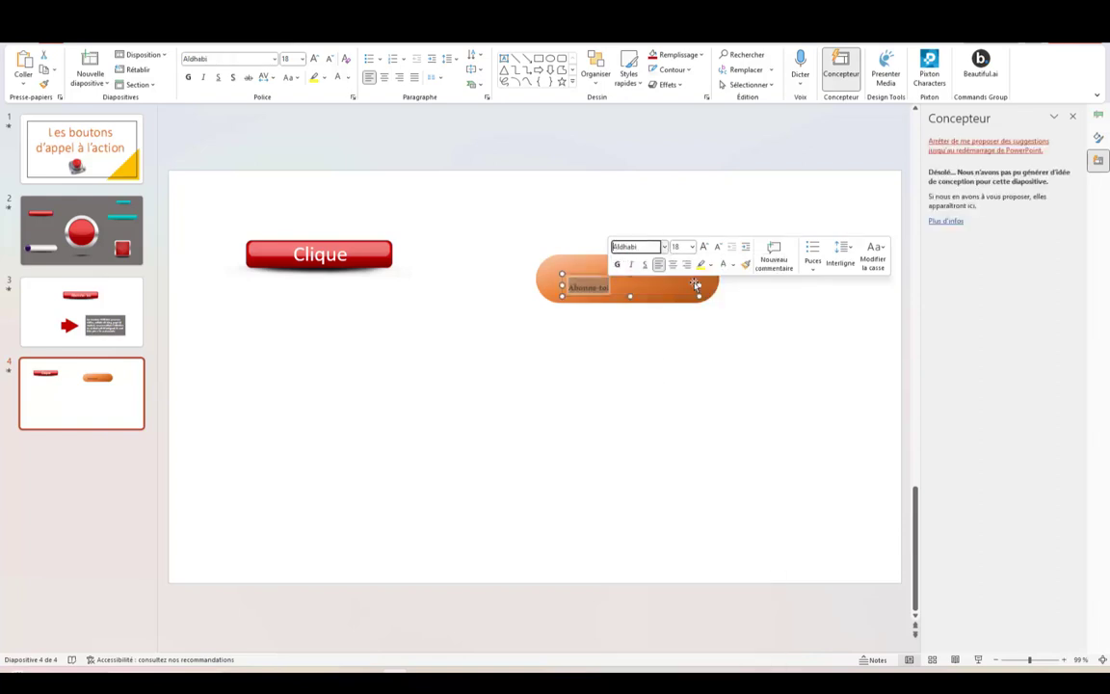
click(692, 247)
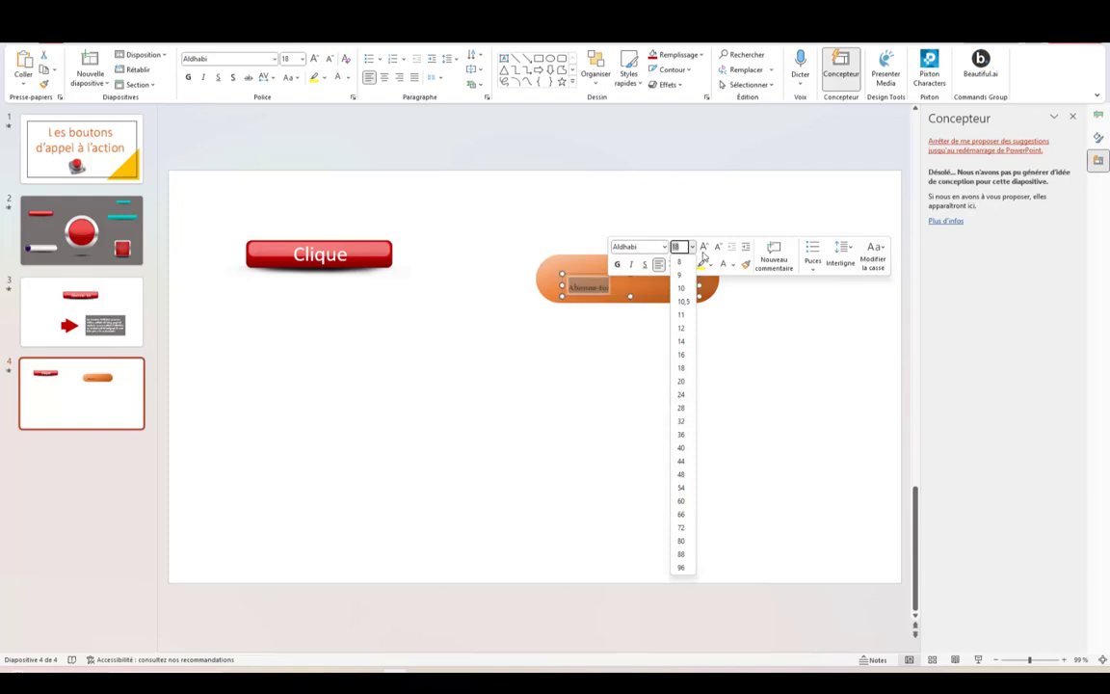
click(683, 395)
click(705, 248)
click(704, 248)
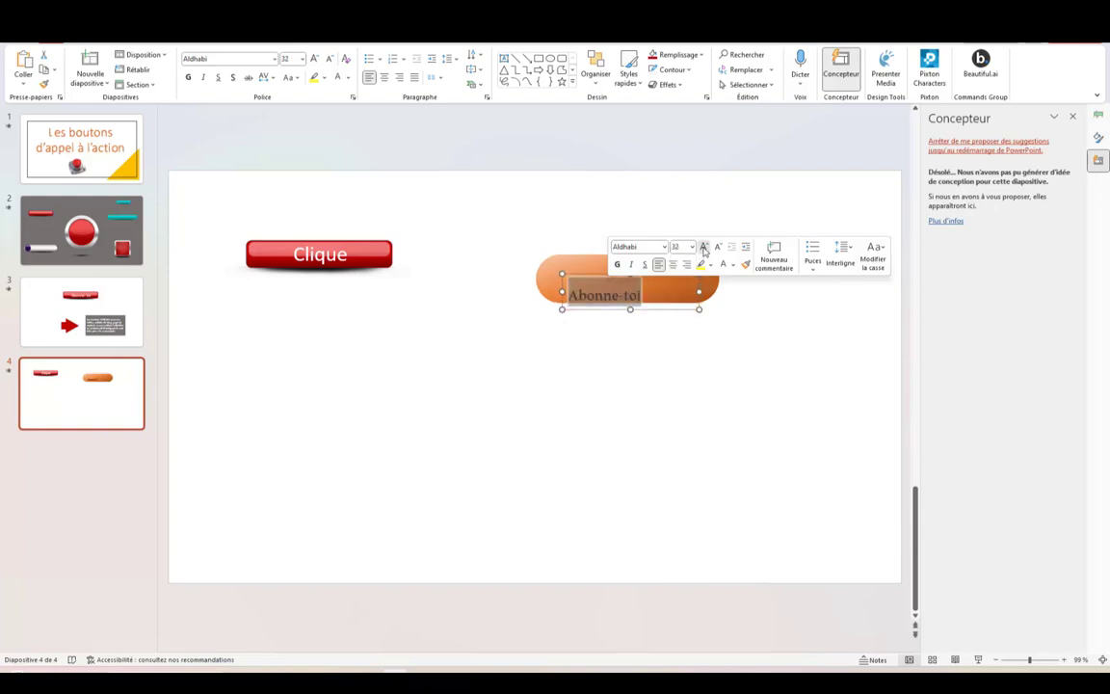
click(705, 247)
click(705, 248)
click(705, 248)
click(705, 248)
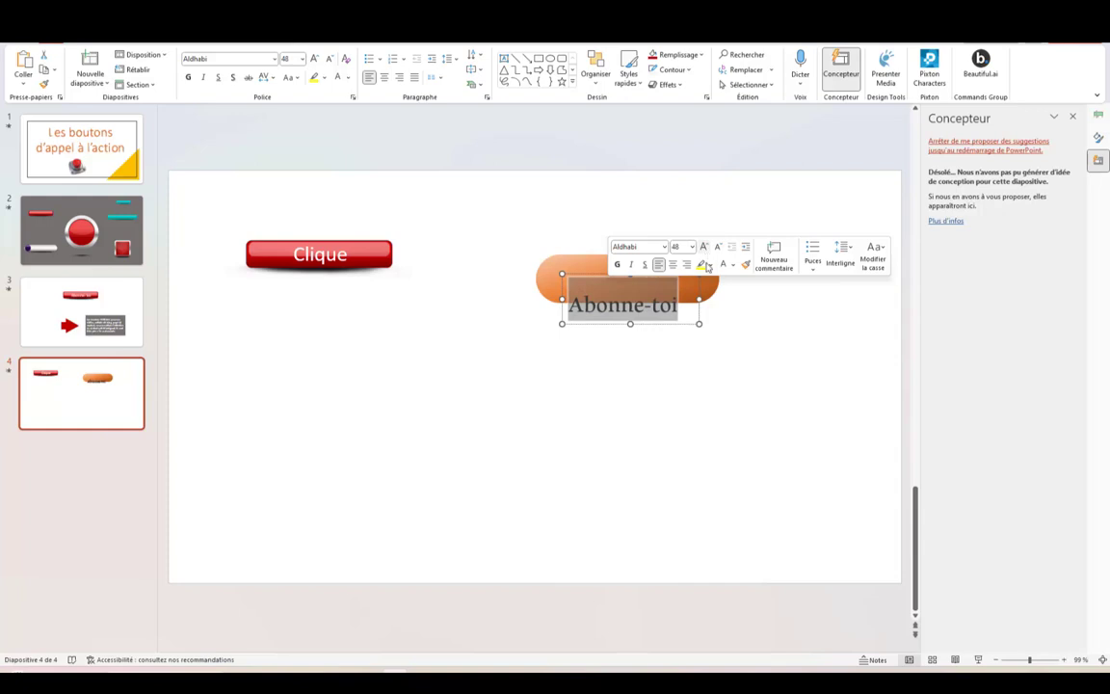
Make the Abonne-toi text black and centre it inside the orange pill
double_click(675, 279)
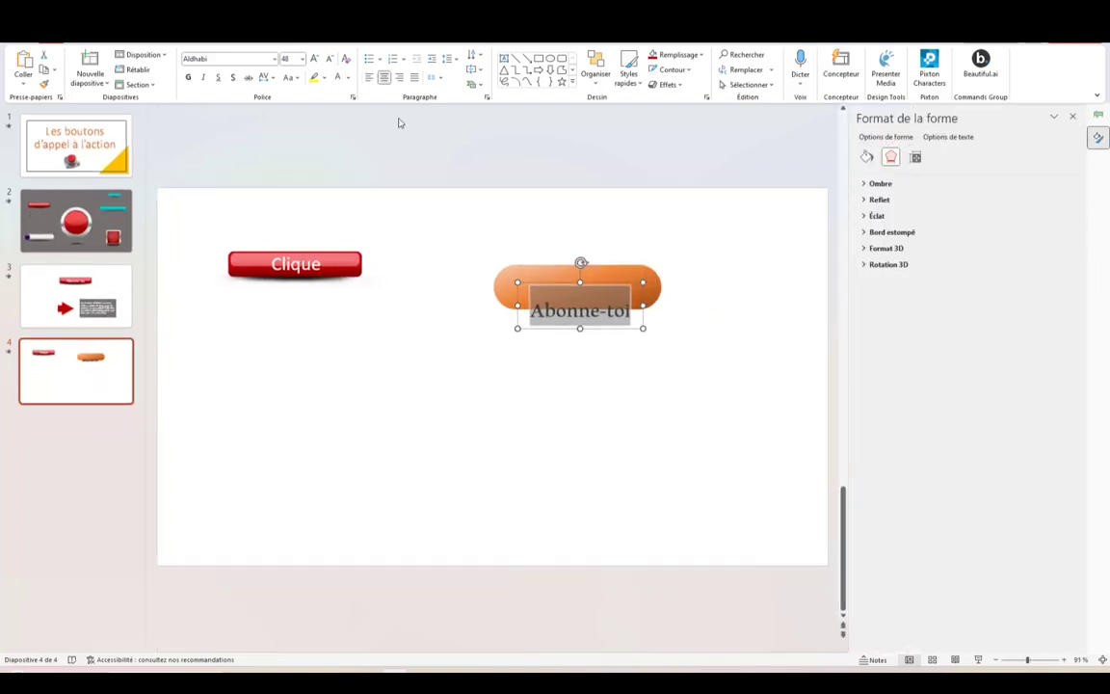
click(348, 81)
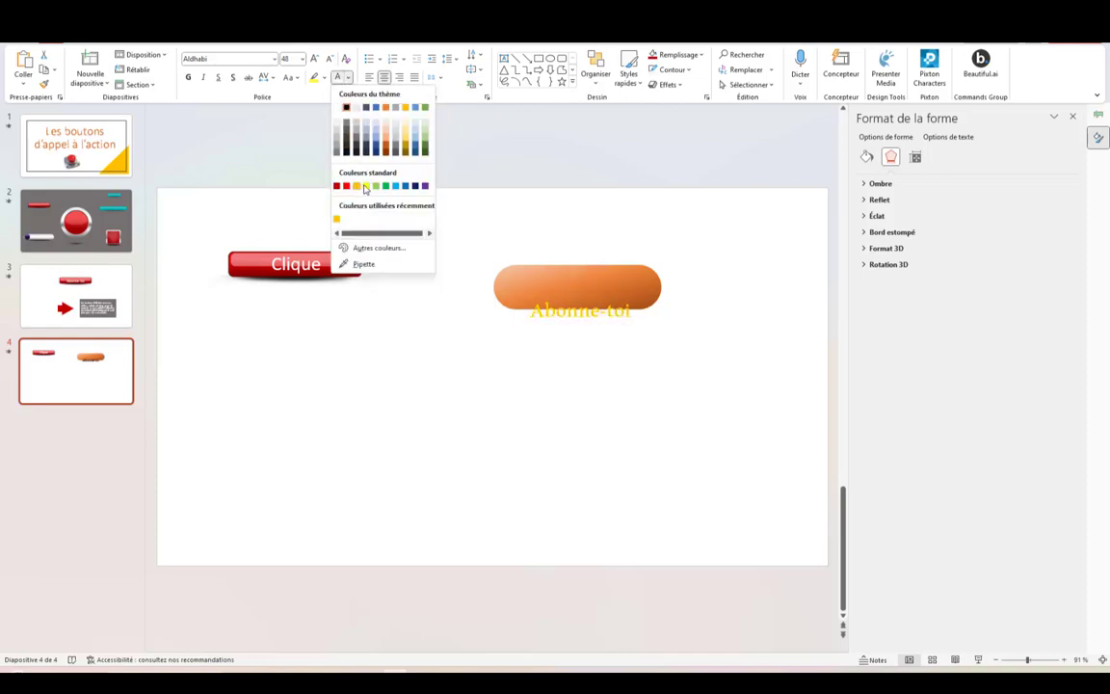
click(346, 107)
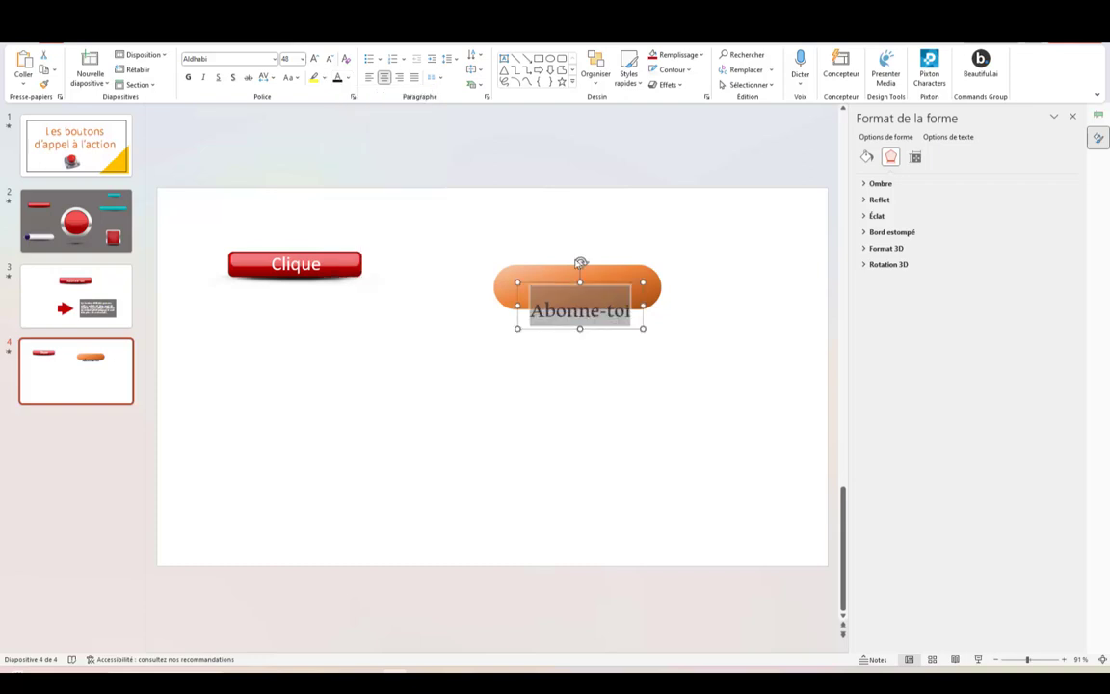
drag(571, 283, 572, 258)
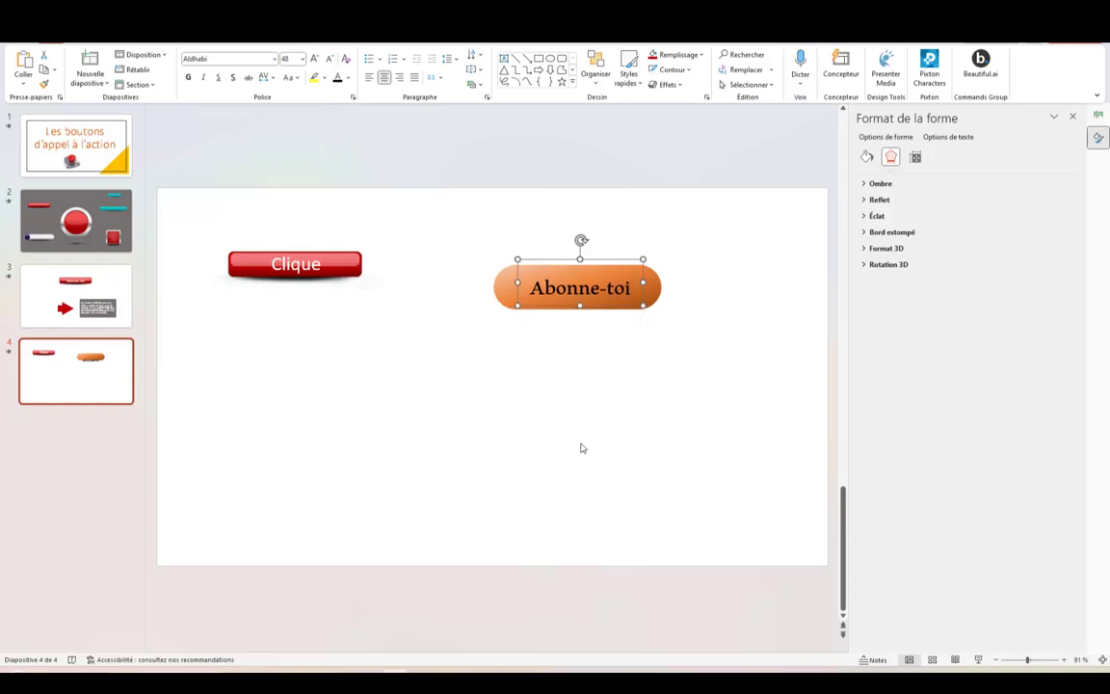
click(525, 403)
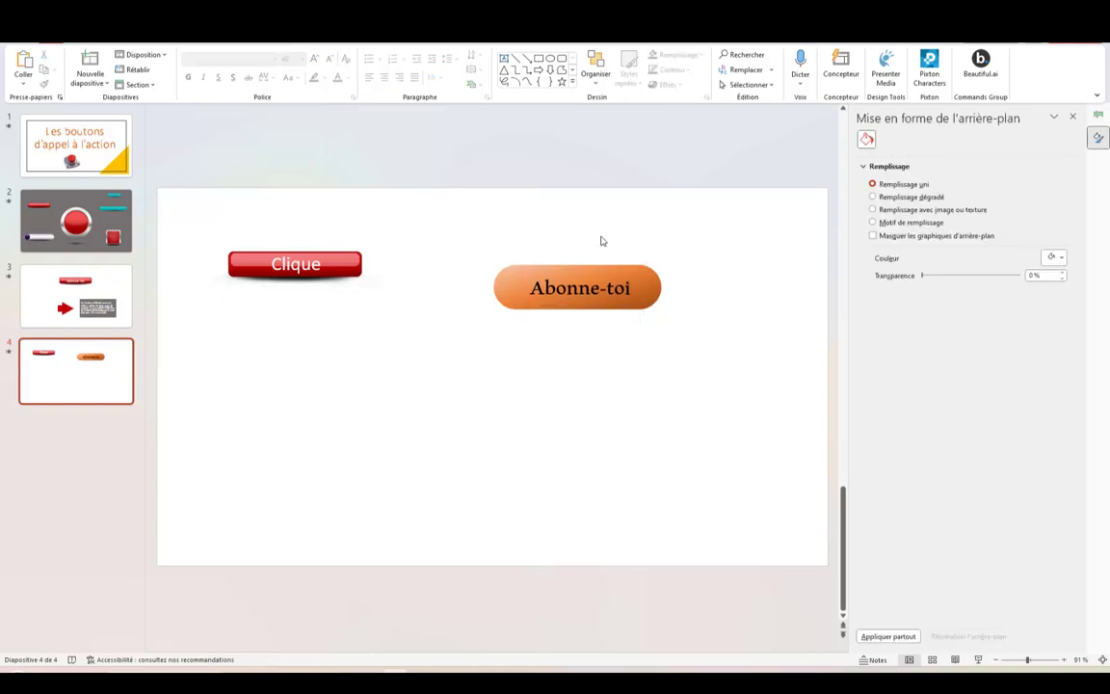
Group the 'Abonne-toi' label and orange pill into one button, then close the Format pane
drag(463, 235, 709, 327)
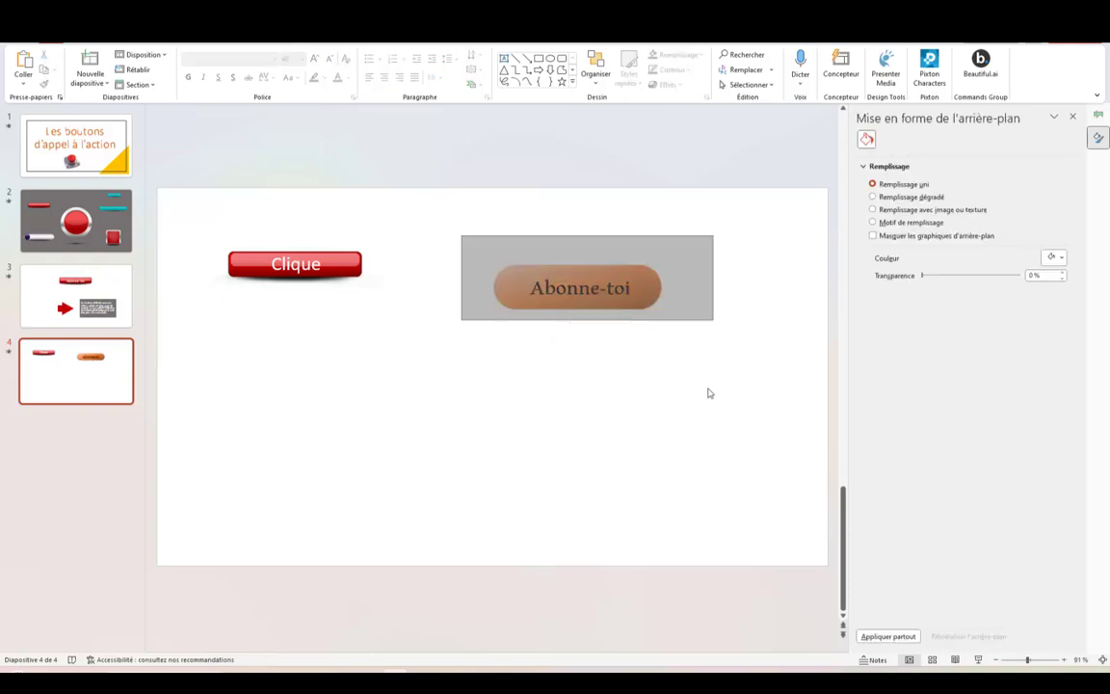
right_click(653, 297)
mouse_move(688, 397)
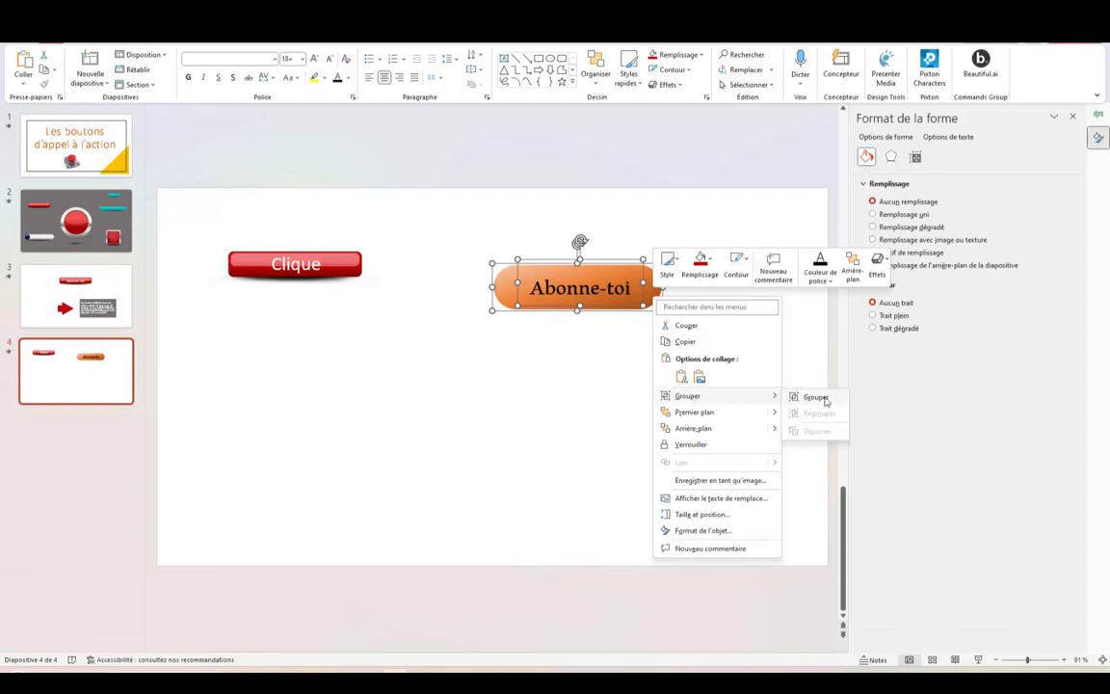
click(815, 397)
click(552, 399)
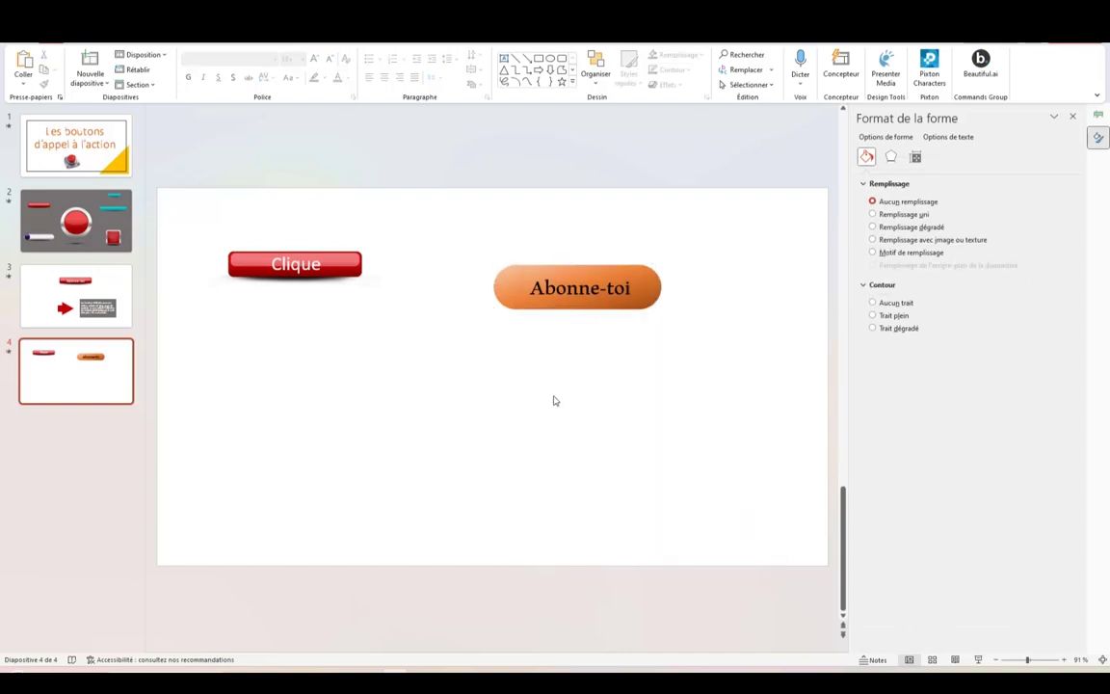
click(624, 282)
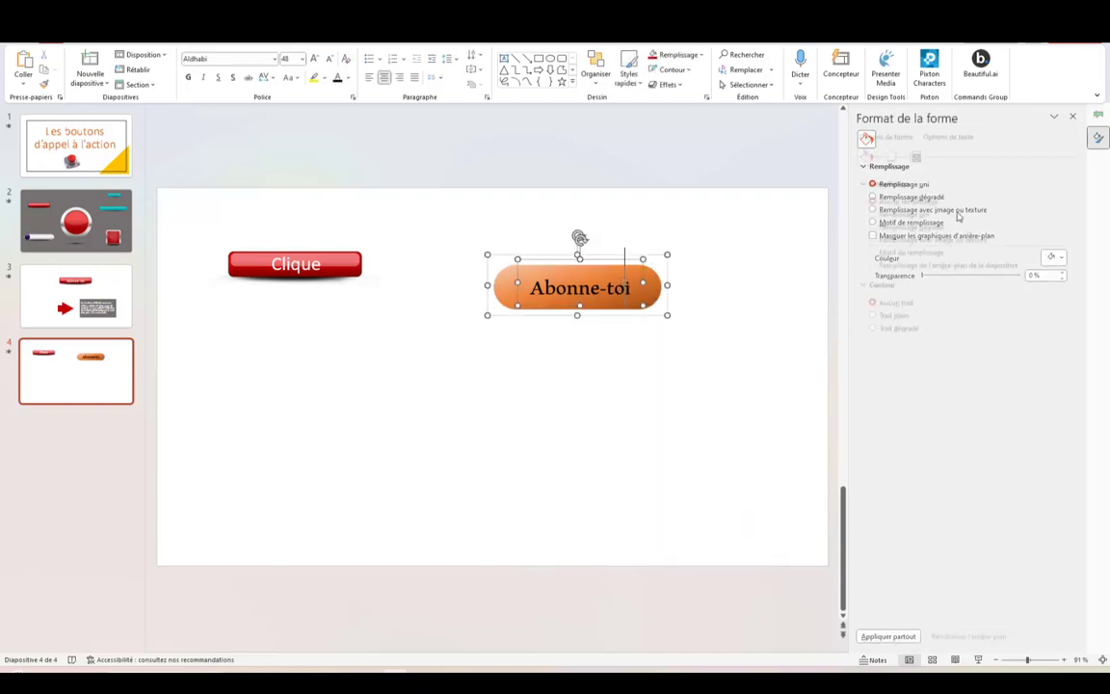
click(1074, 117)
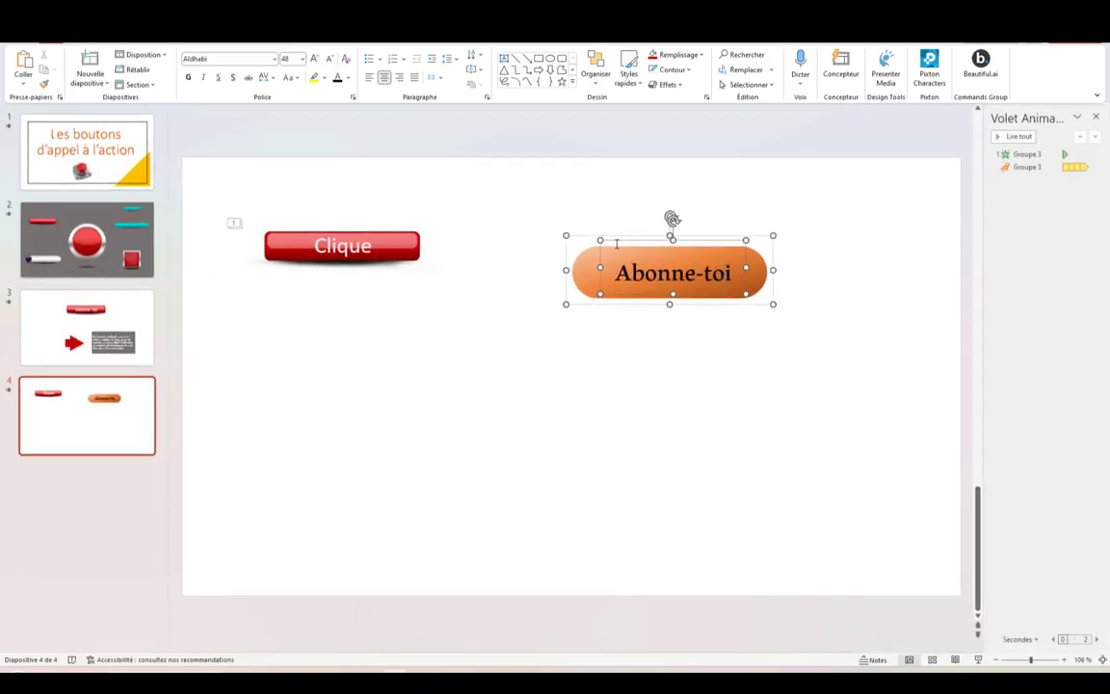
click(564, 220)
click(624, 252)
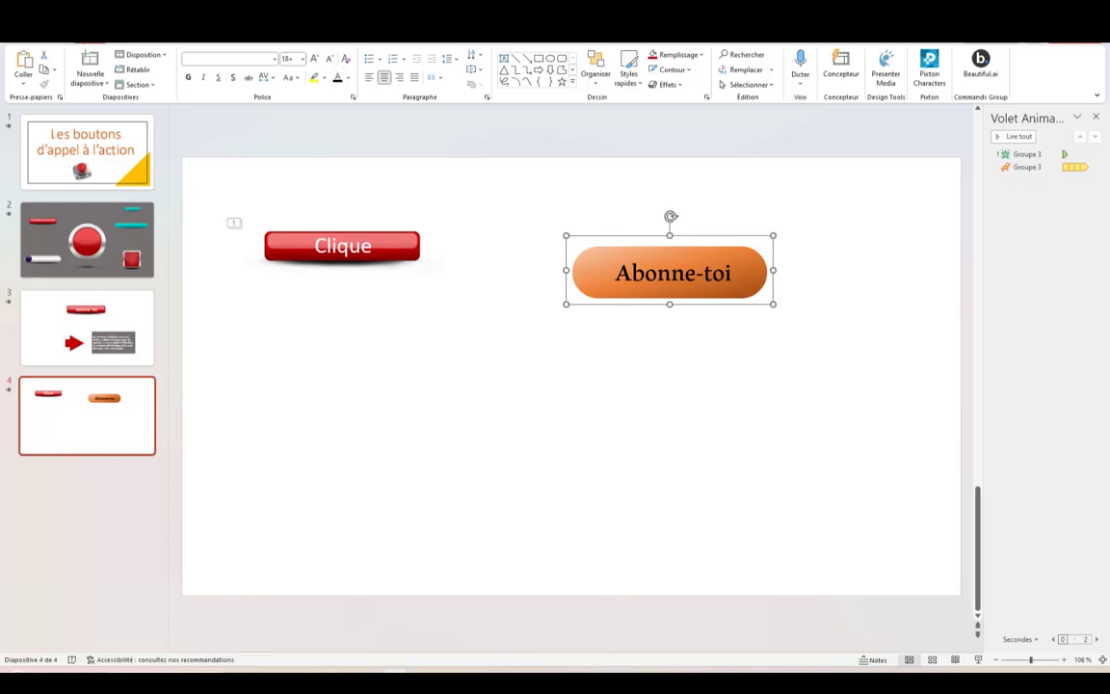
click(97, 36)
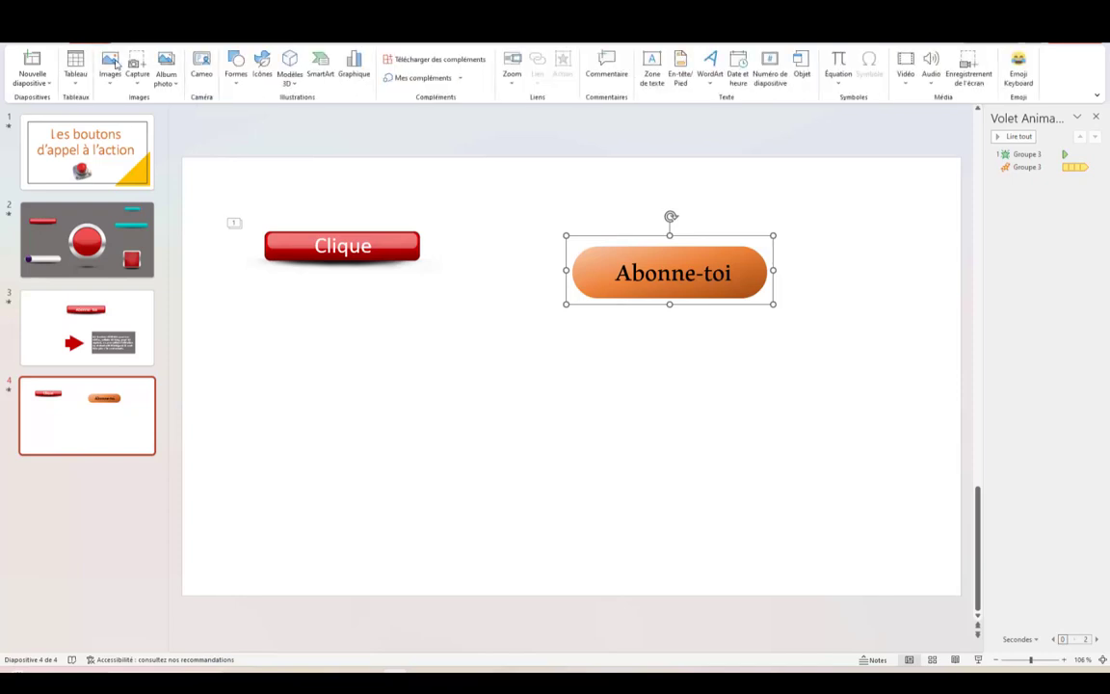
Draw a rectangle below the Abonne-toi button and fill it with black
click(238, 85)
click(249, 359)
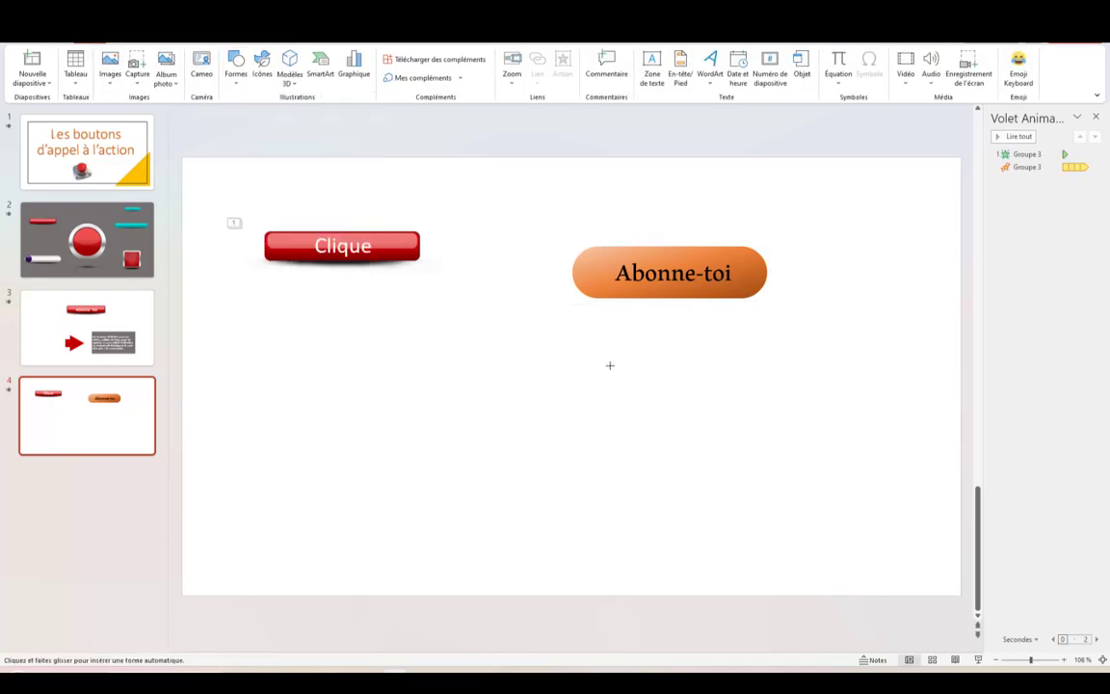
drag(610, 365, 886, 491)
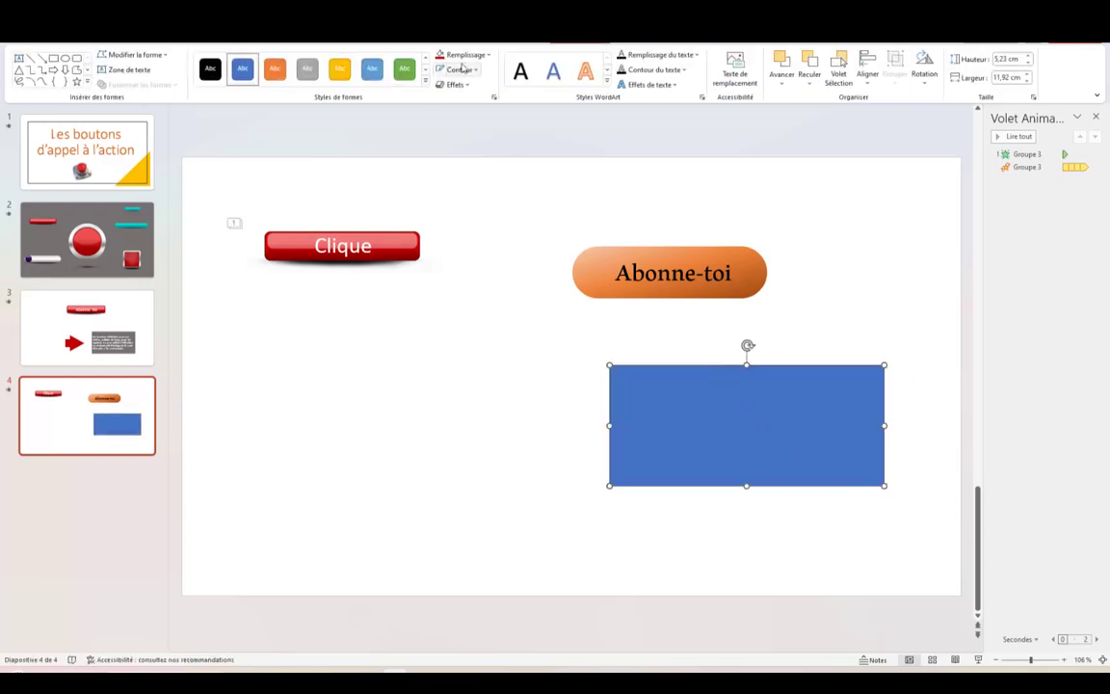
click(489, 56)
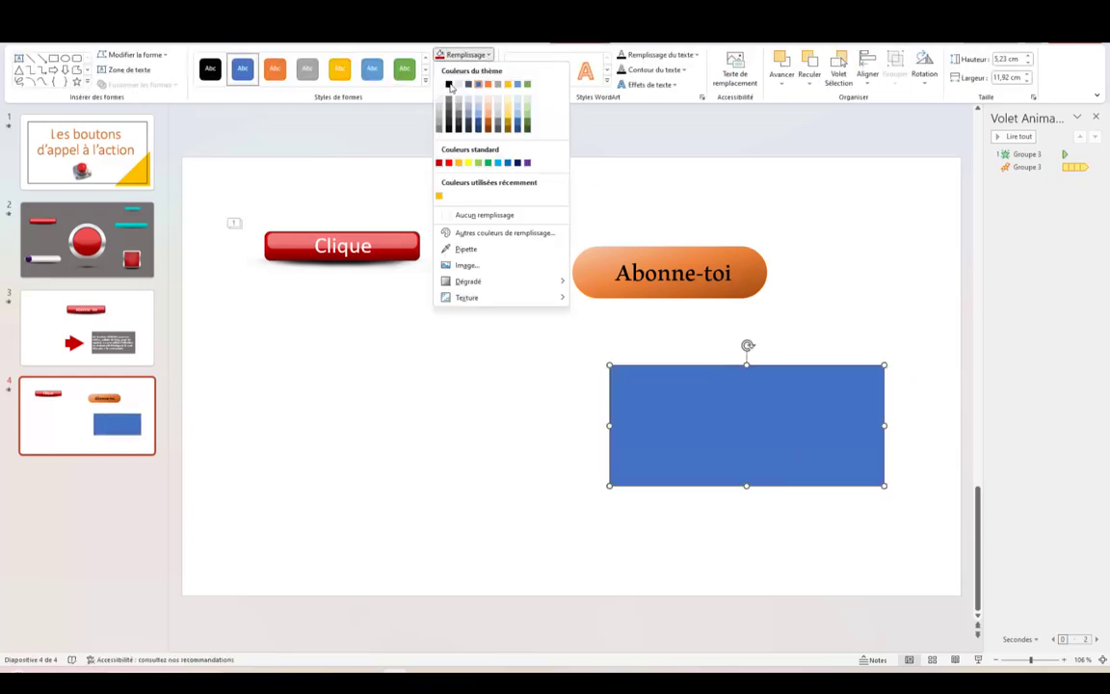
click(406, 80)
Move the Abonne-toi button onto the black rectangle and send the rectangle to the back
click(655, 241)
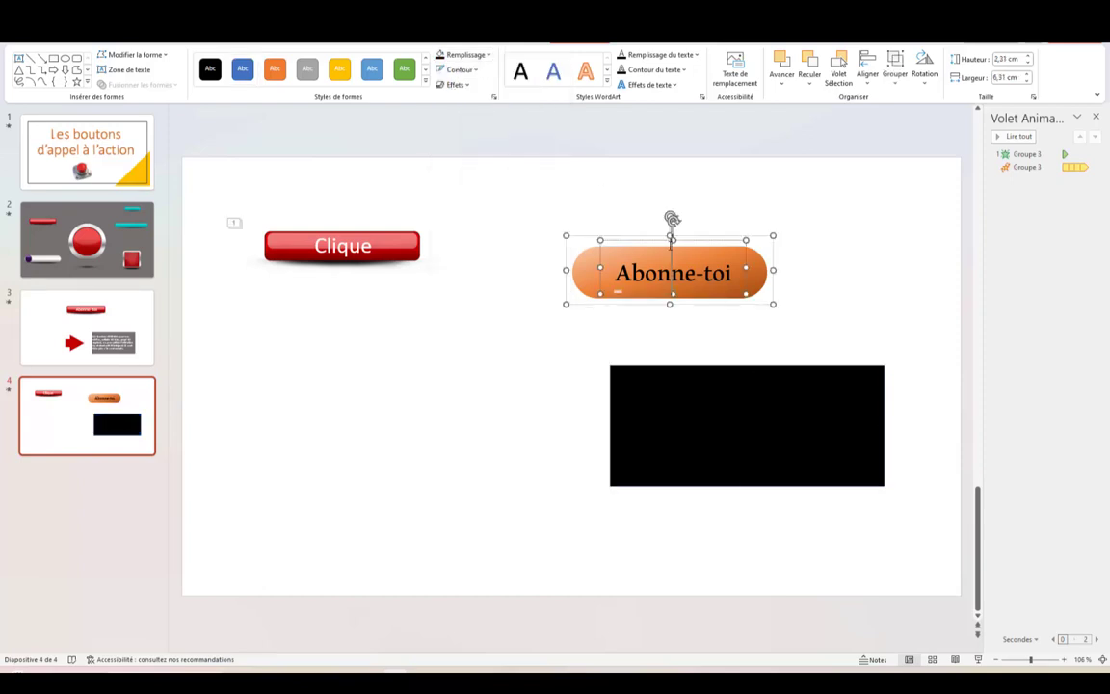
drag(656, 238, 733, 412)
right_click(732, 413)
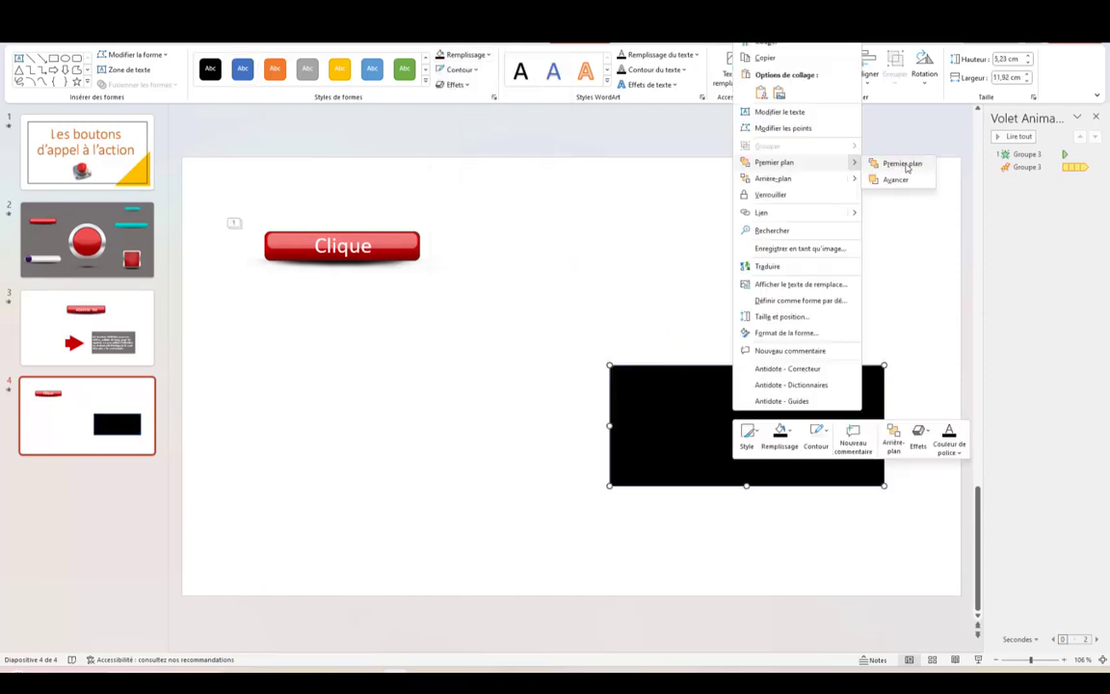
click(899, 164)
right_click(776, 405)
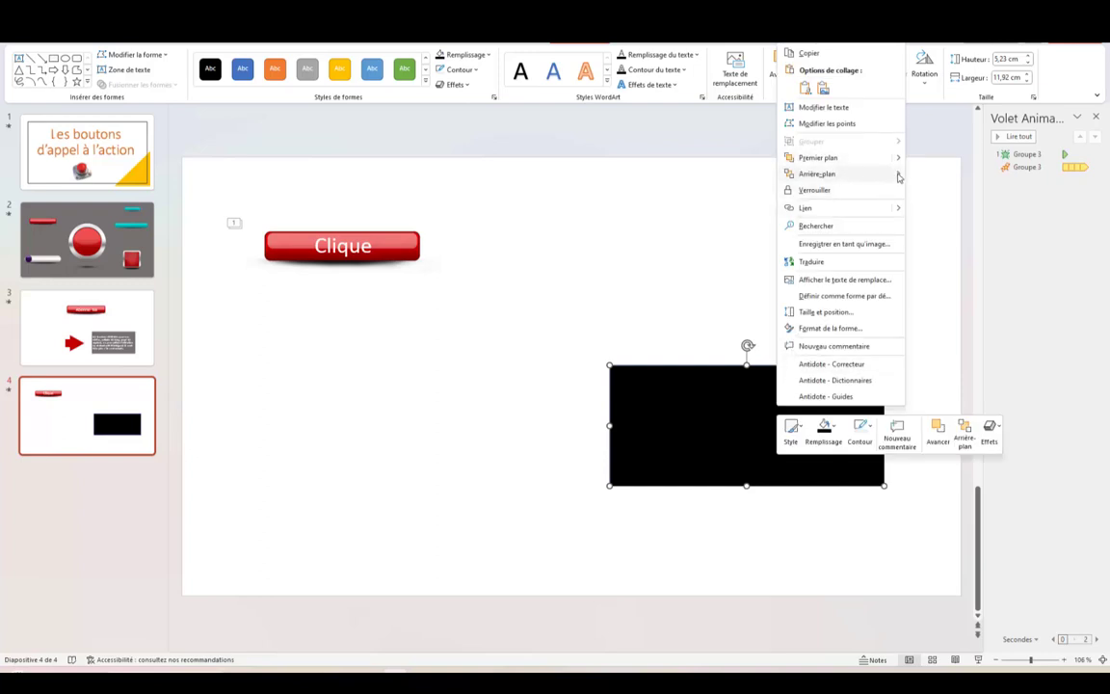
mouse_move(819, 173)
click(943, 173)
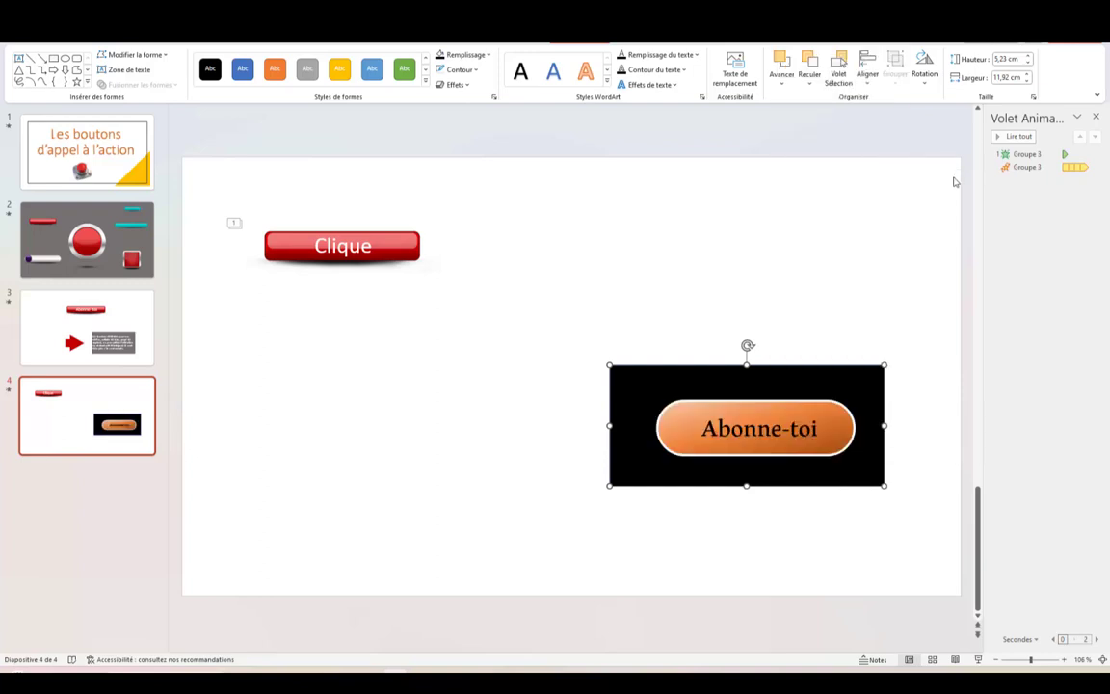
click(706, 343)
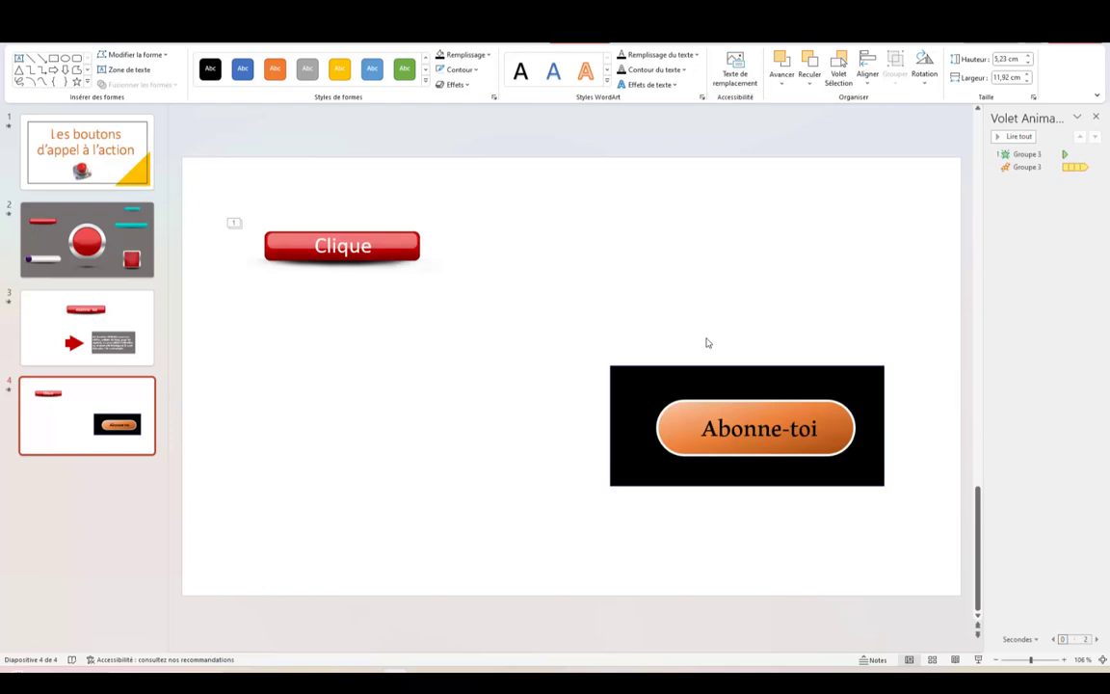
click(751, 438)
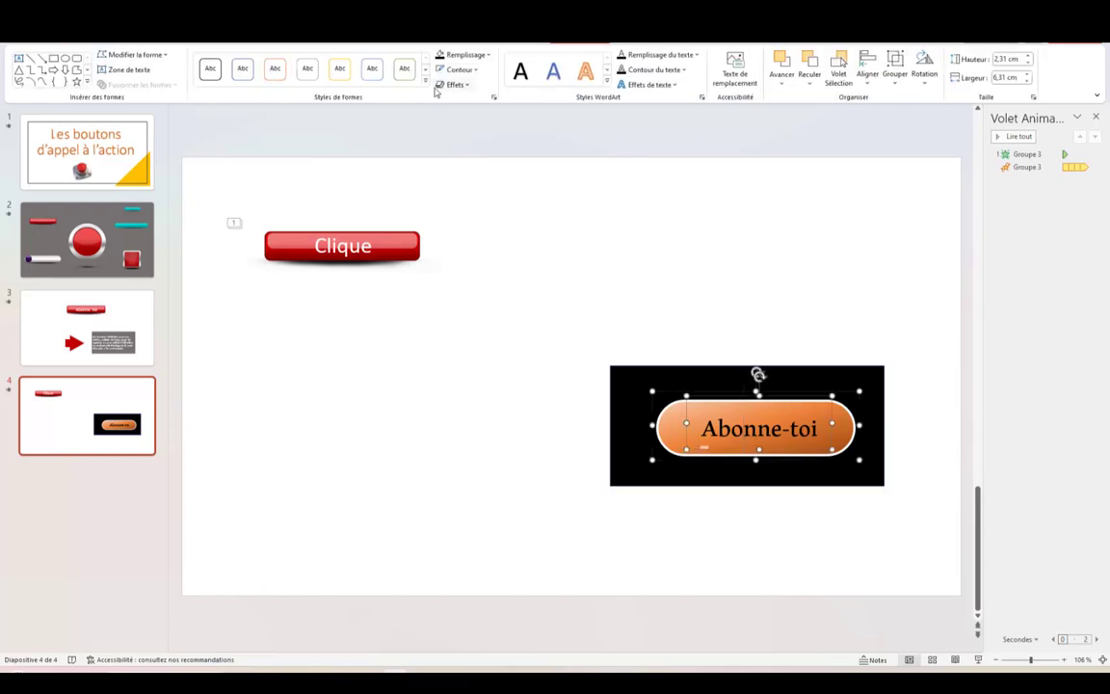
Add an Apparaître entrance animation to the Abonne-toi button
click(522, 39)
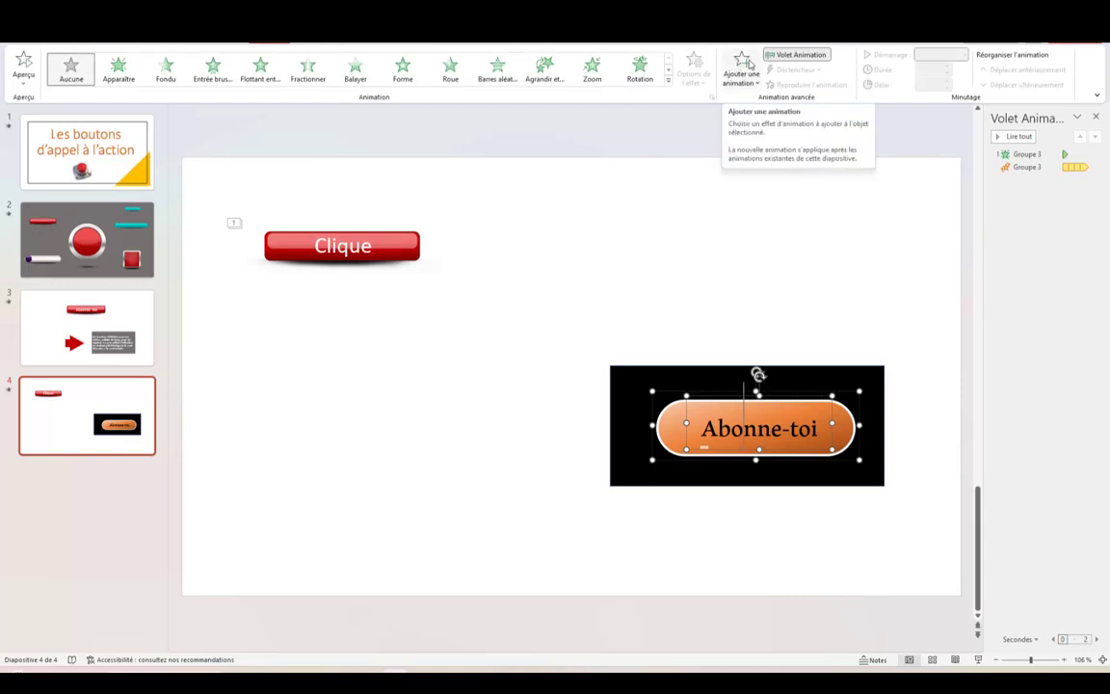
click(743, 67)
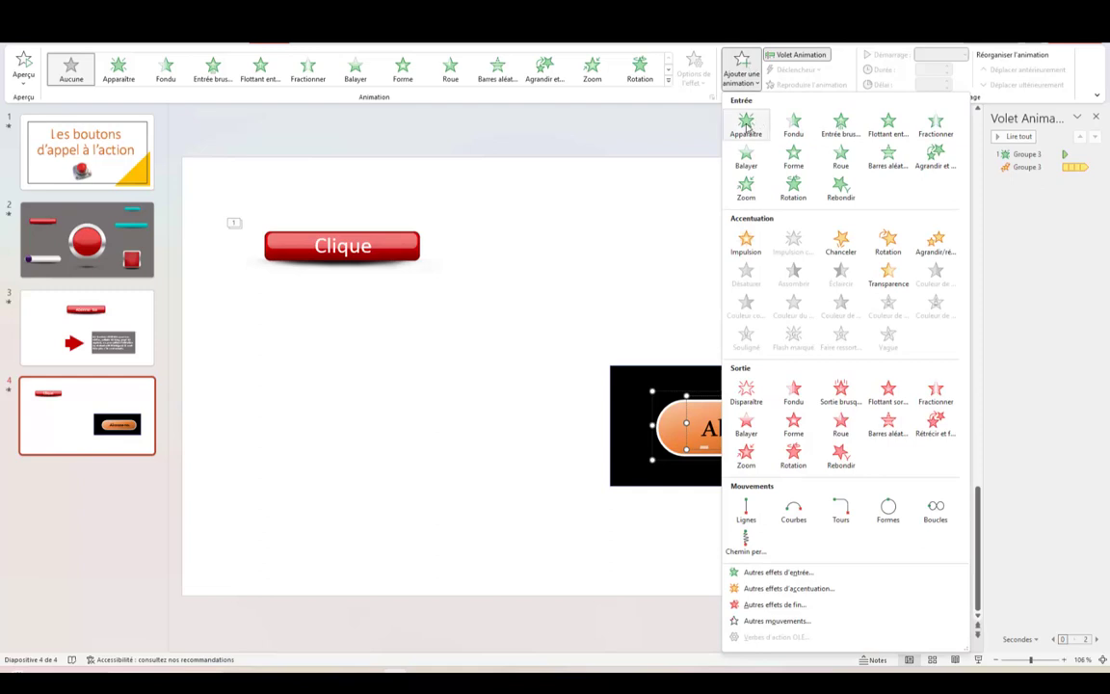
click(746, 122)
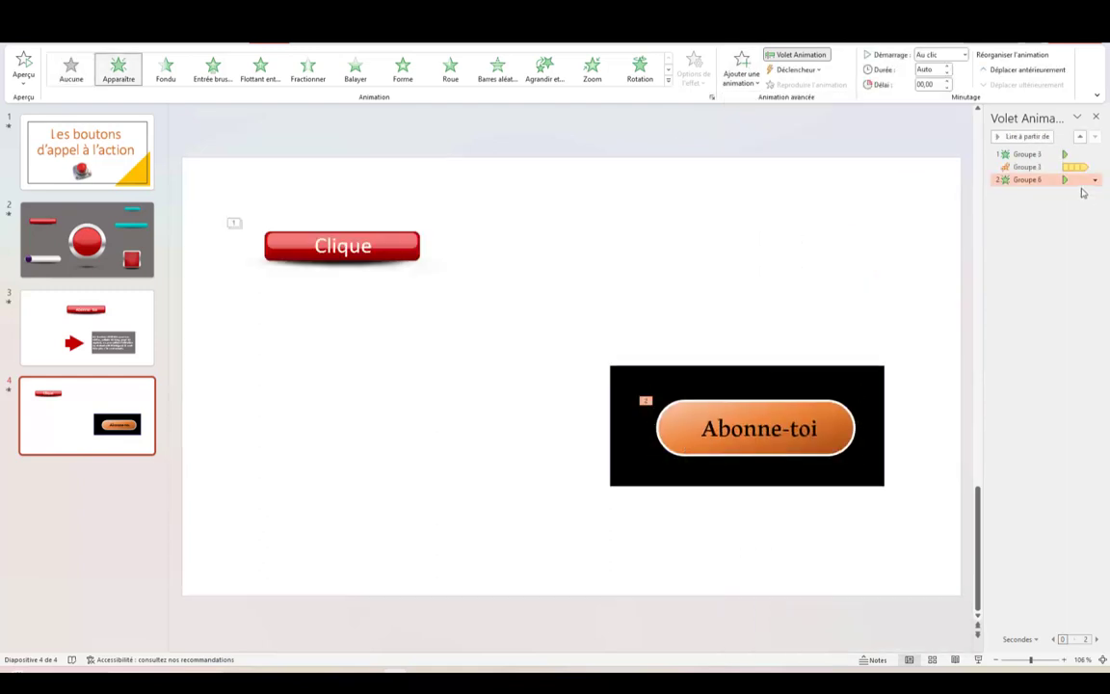
Add a Chanceler emphasis animation to the same button
click(742, 71)
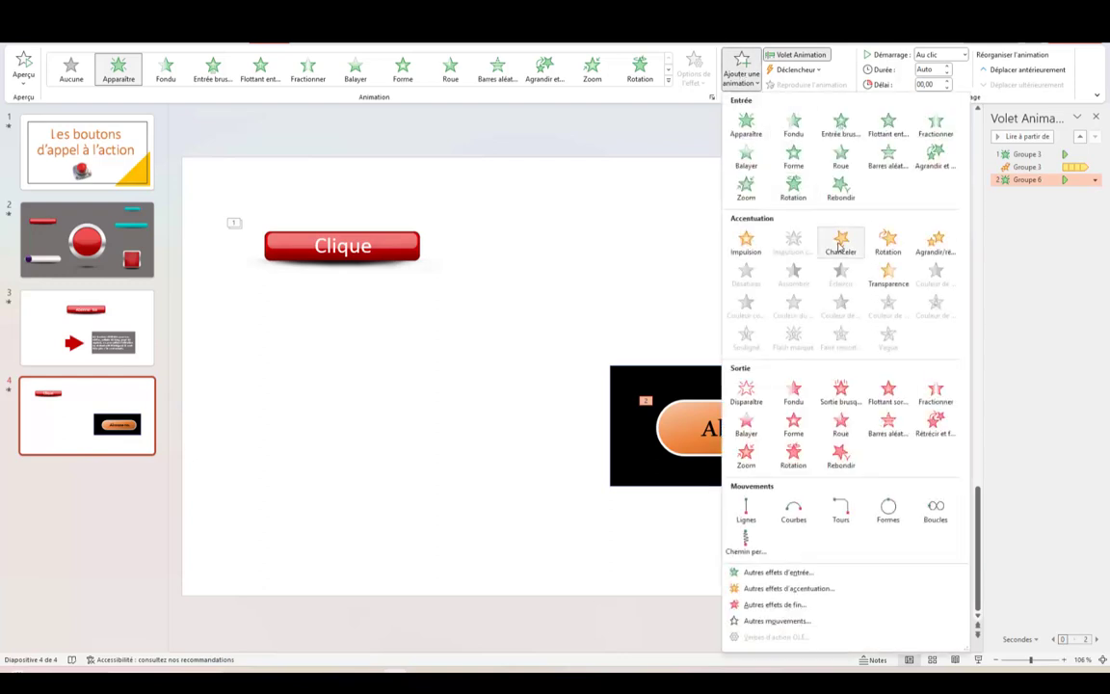
click(841, 244)
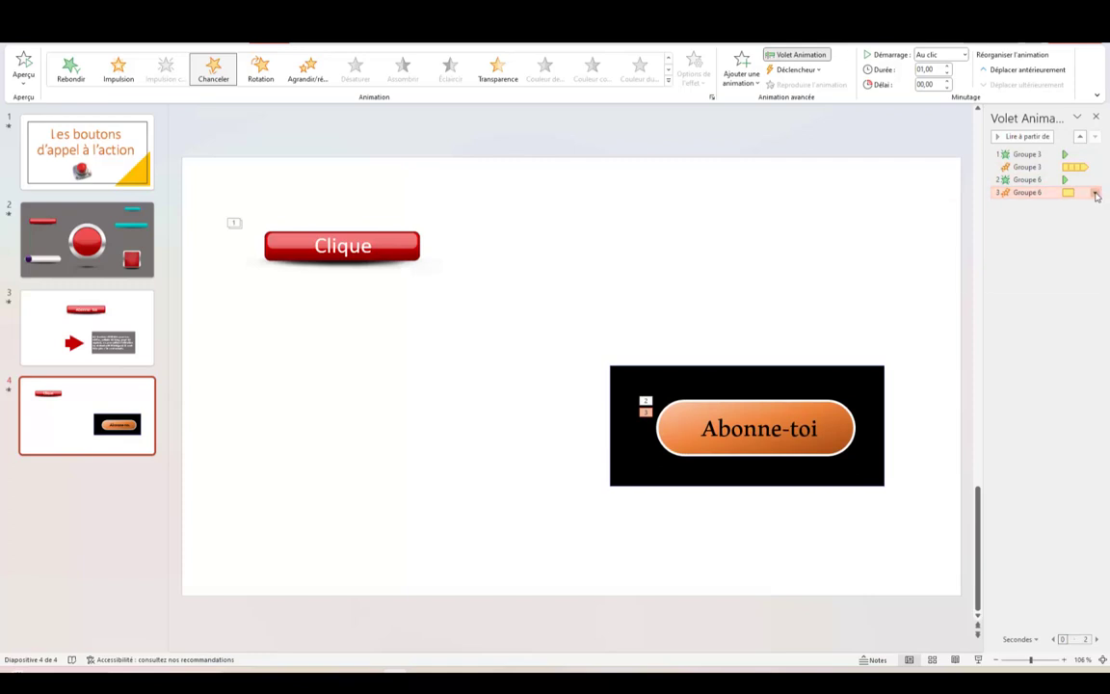
click(1095, 194)
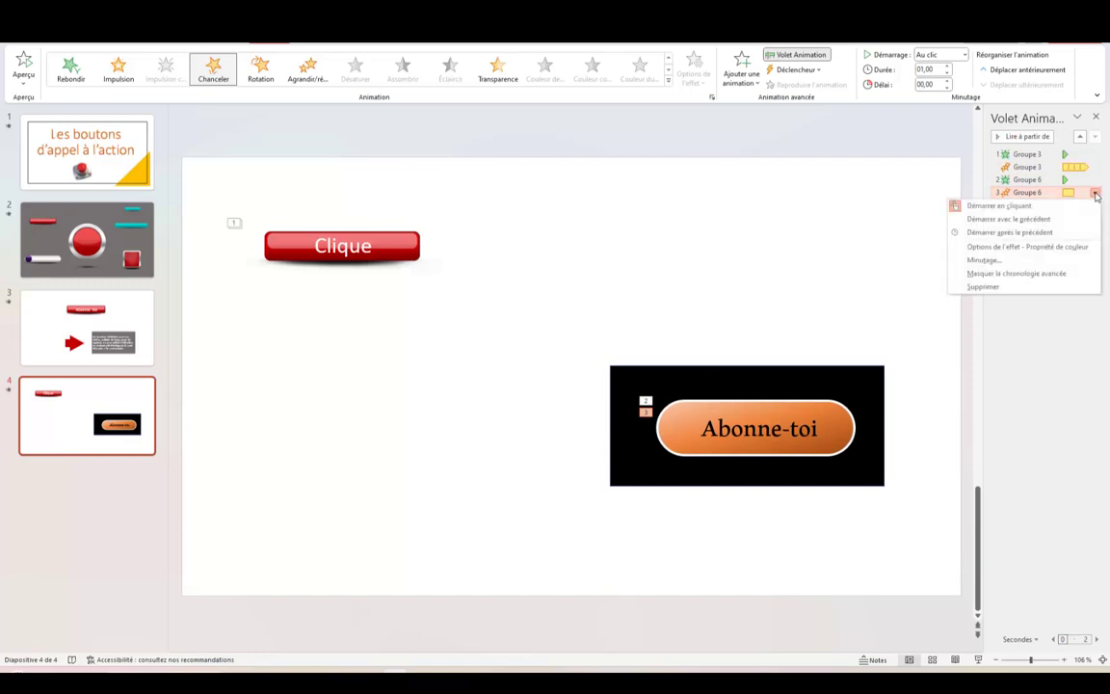
Set the Chanceler timing to start Avec la précédente, 0,5 s, repeating until slide end
click(1000, 247)
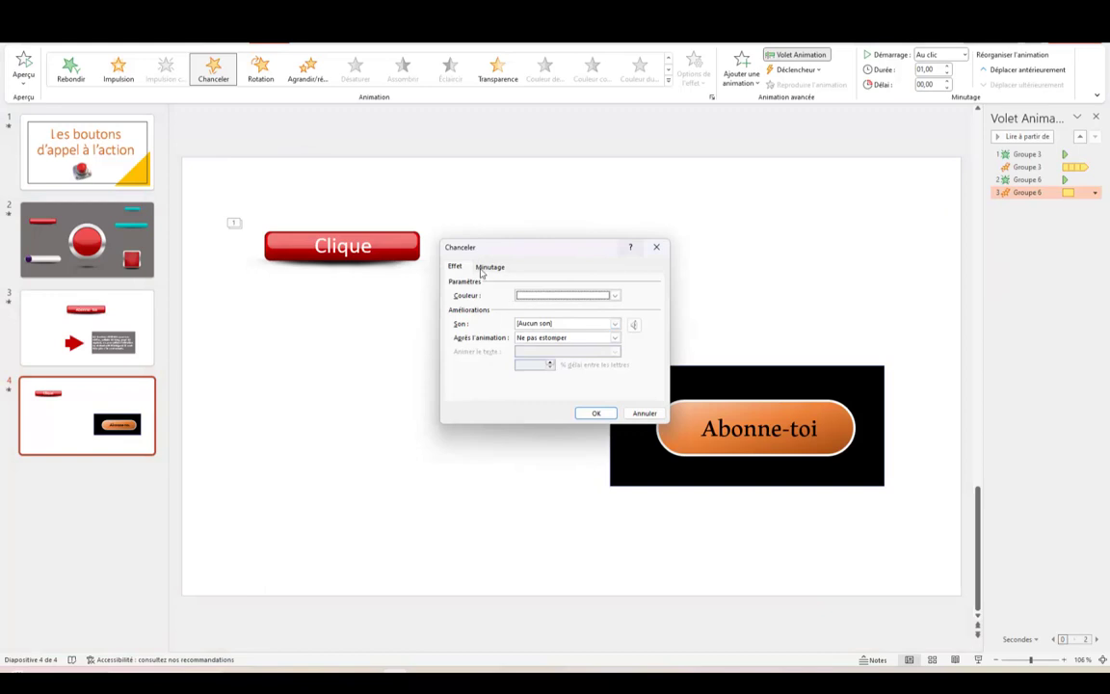
click(487, 268)
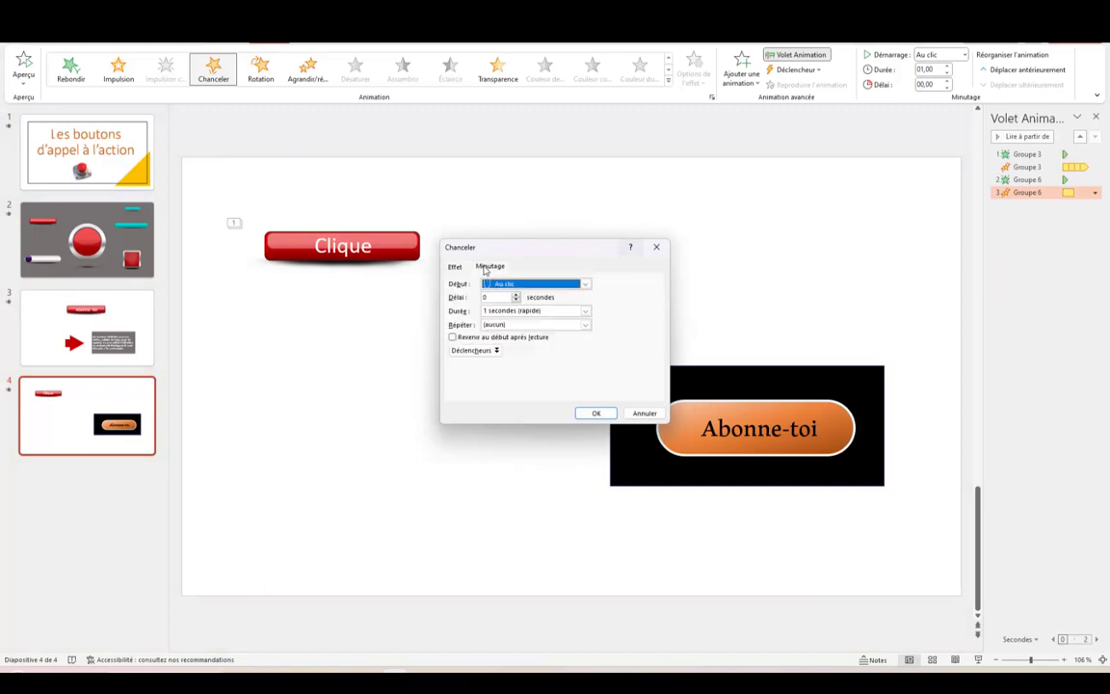
click(586, 284)
click(528, 304)
click(586, 312)
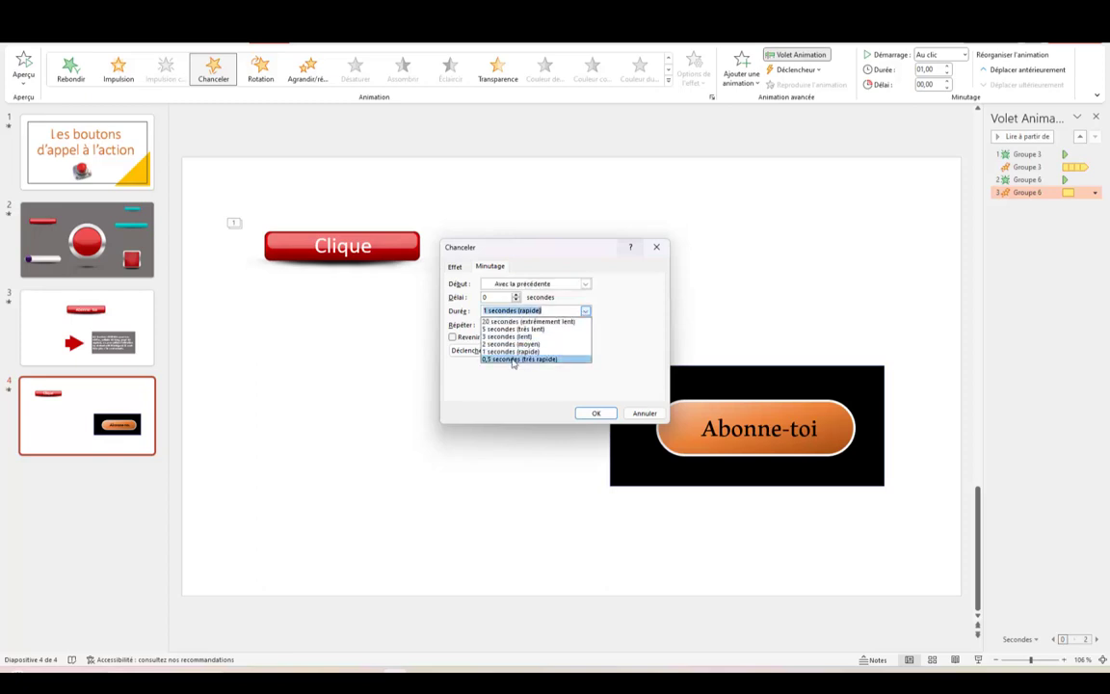
click(514, 360)
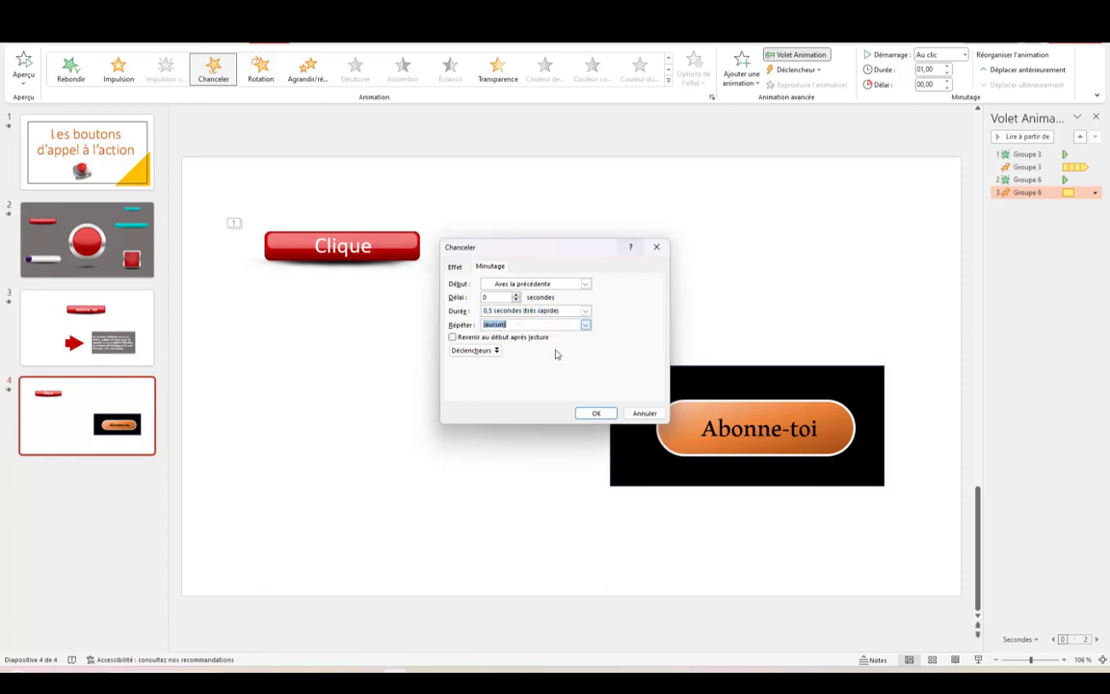
click(586, 326)
click(526, 387)
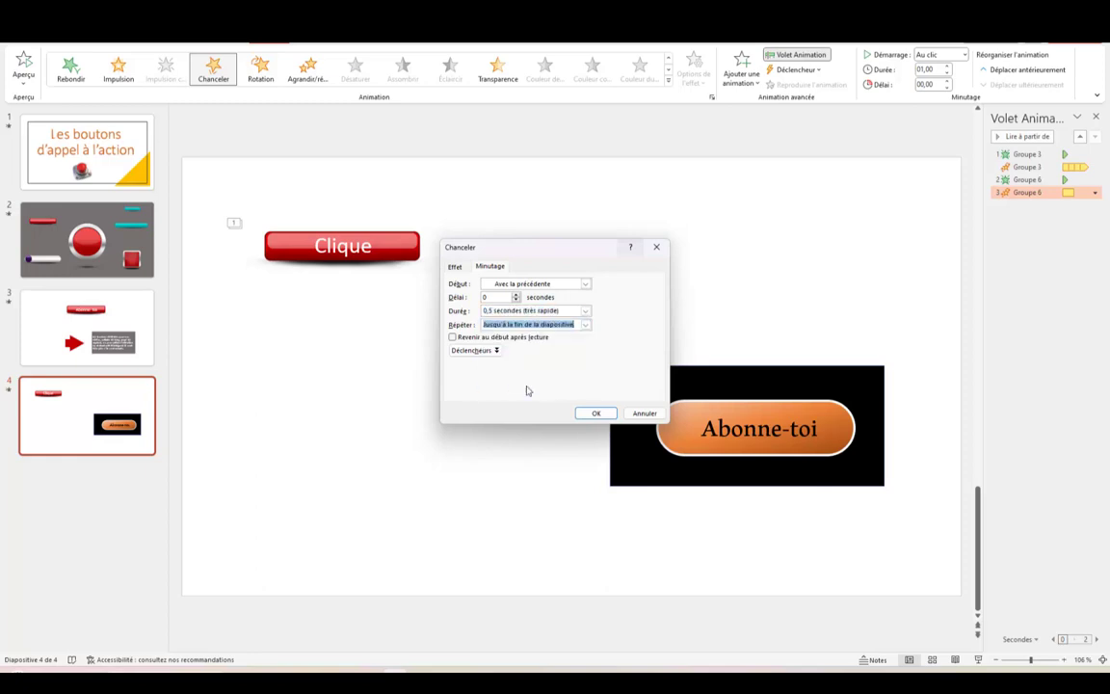
click(597, 414)
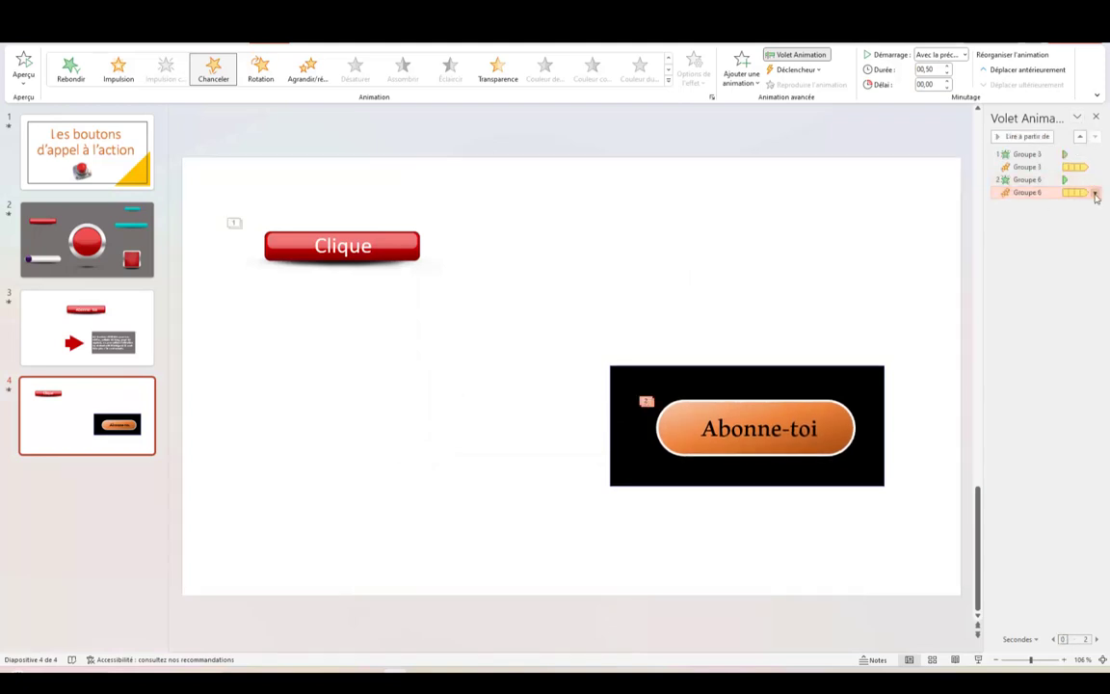
Change the Chanceler animation's duration to 1 second
click(1095, 193)
click(1029, 248)
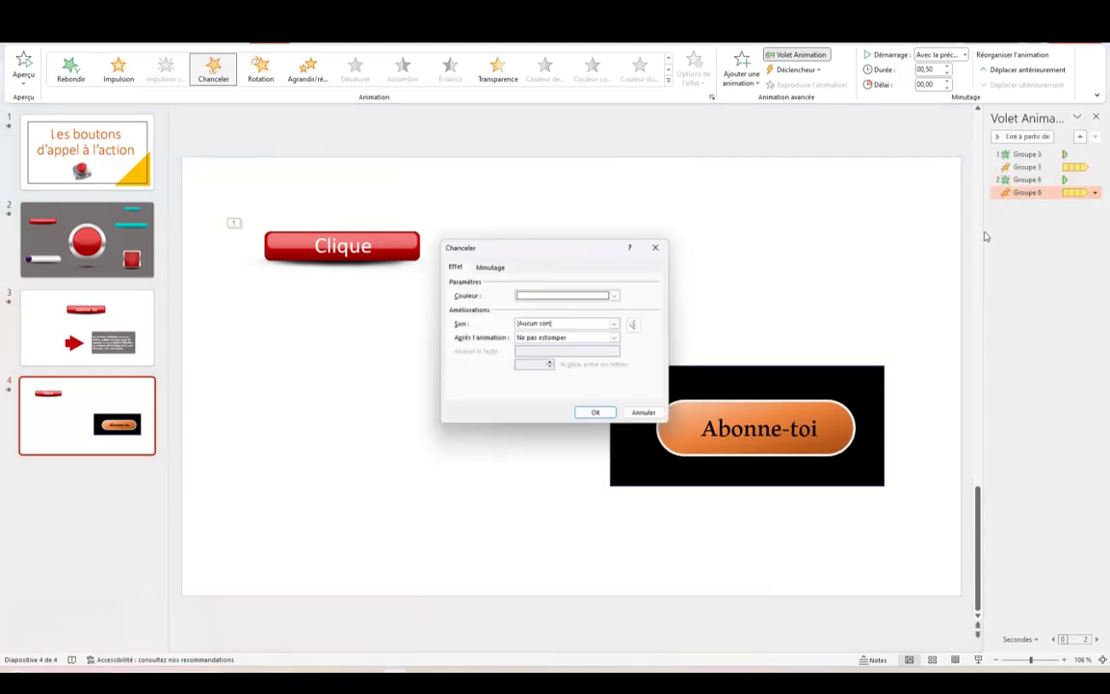
click(482, 266)
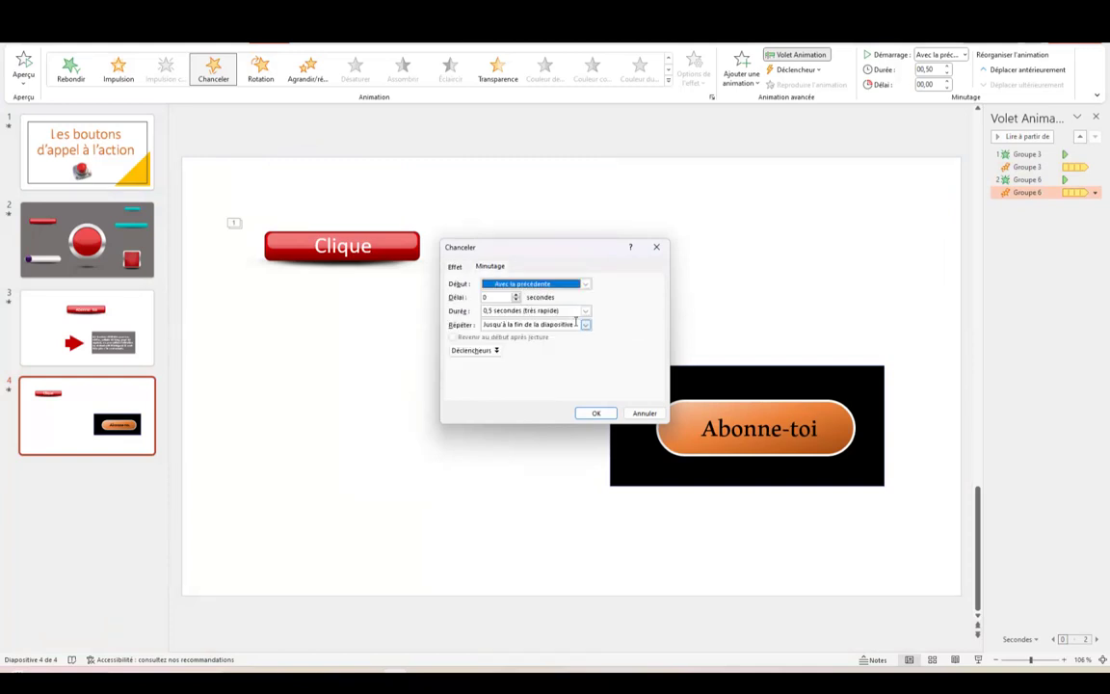
click(584, 312)
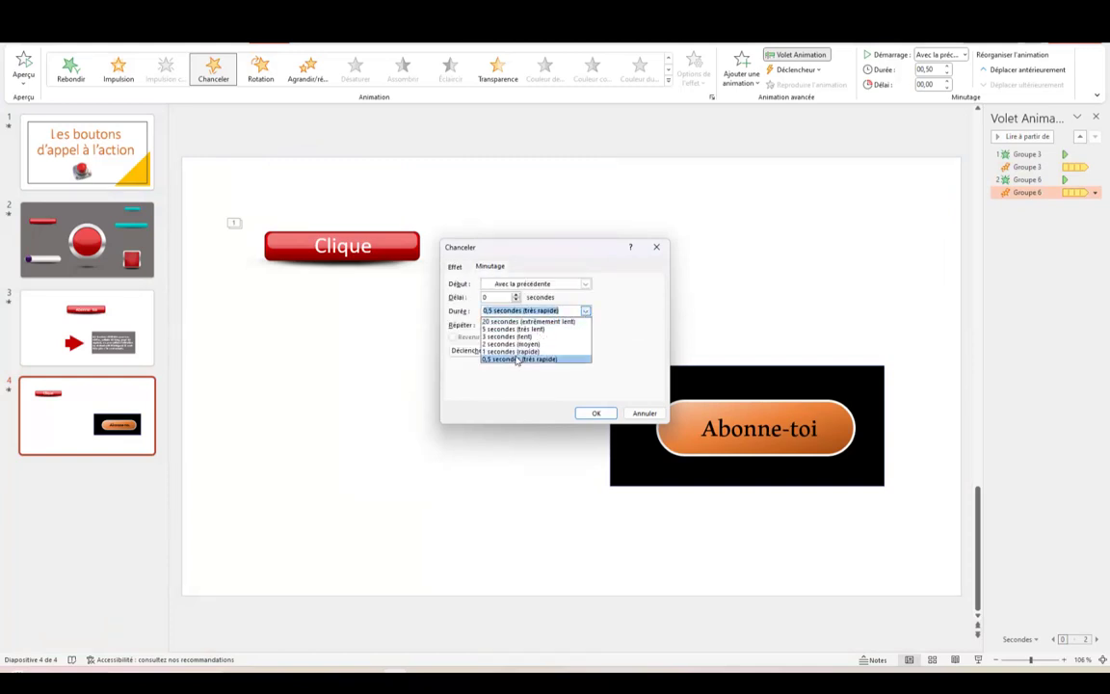
click(510, 349)
click(596, 413)
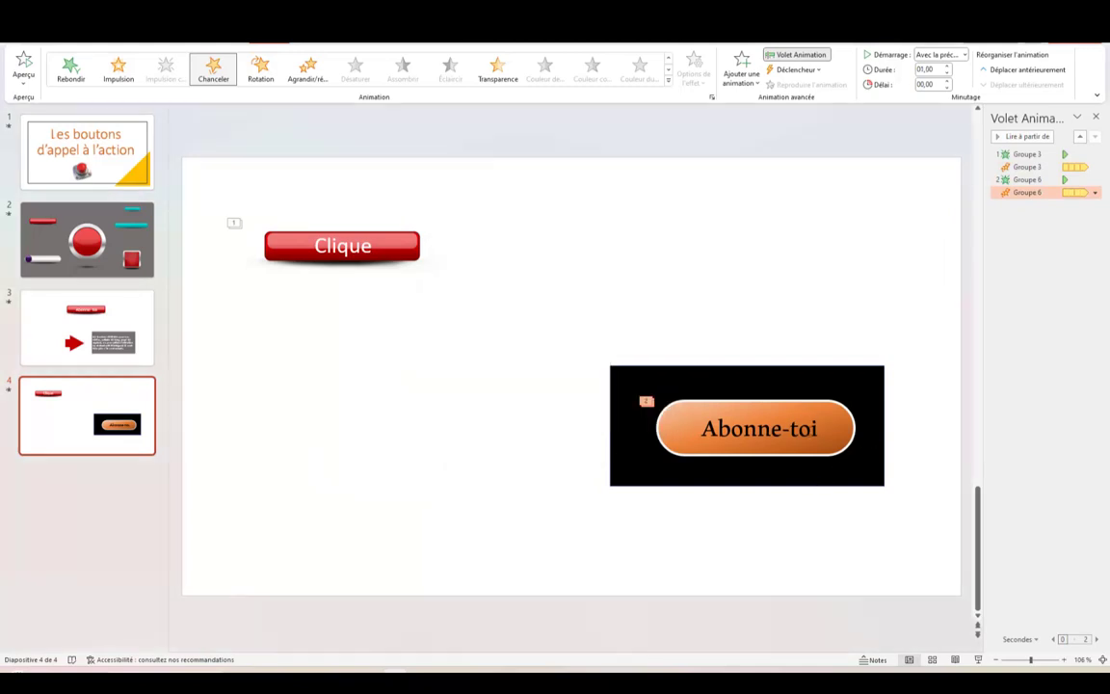
click(309, 398)
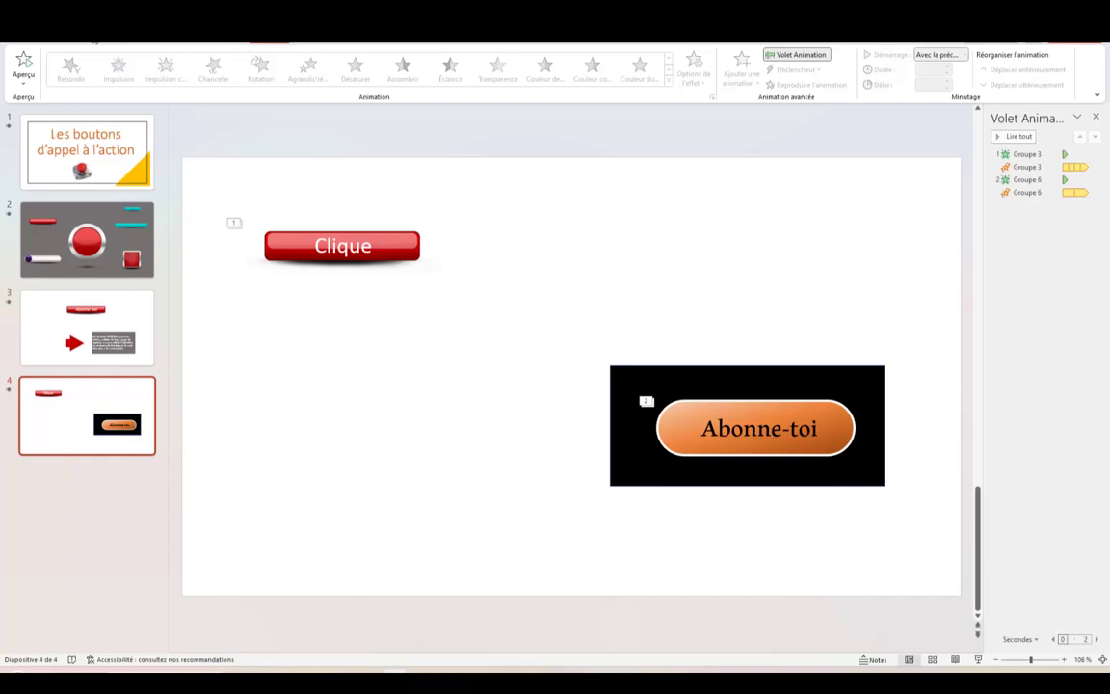
click(96, 41)
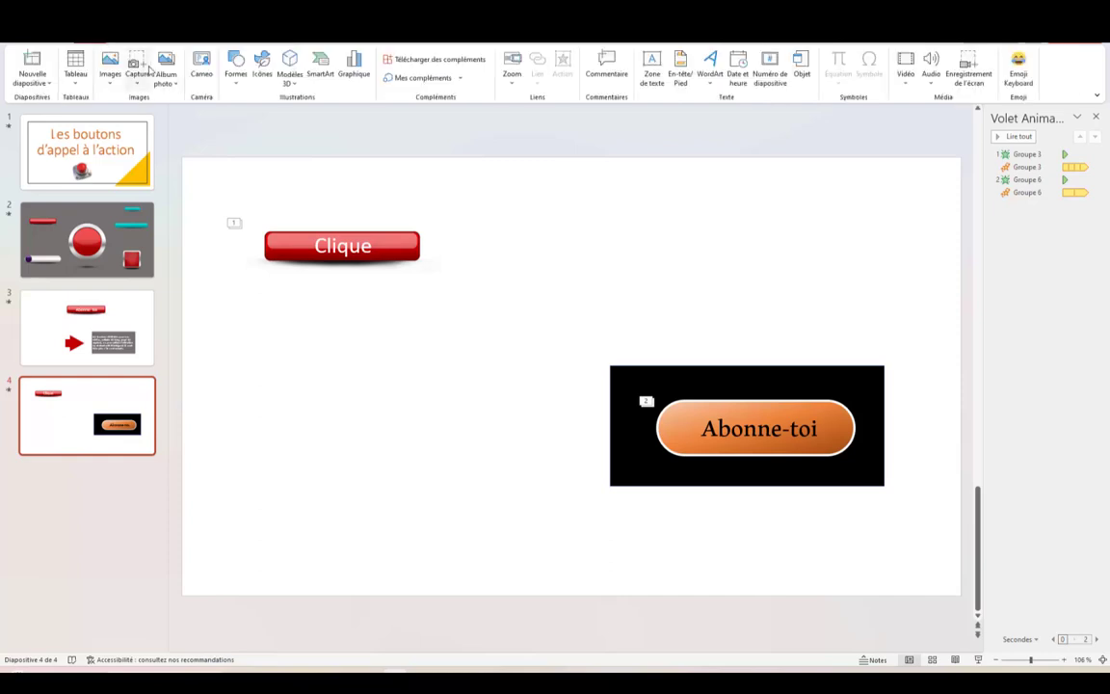
Draw a right-pointing block arrow left of the button and enlarge its arrowhead
click(235, 70)
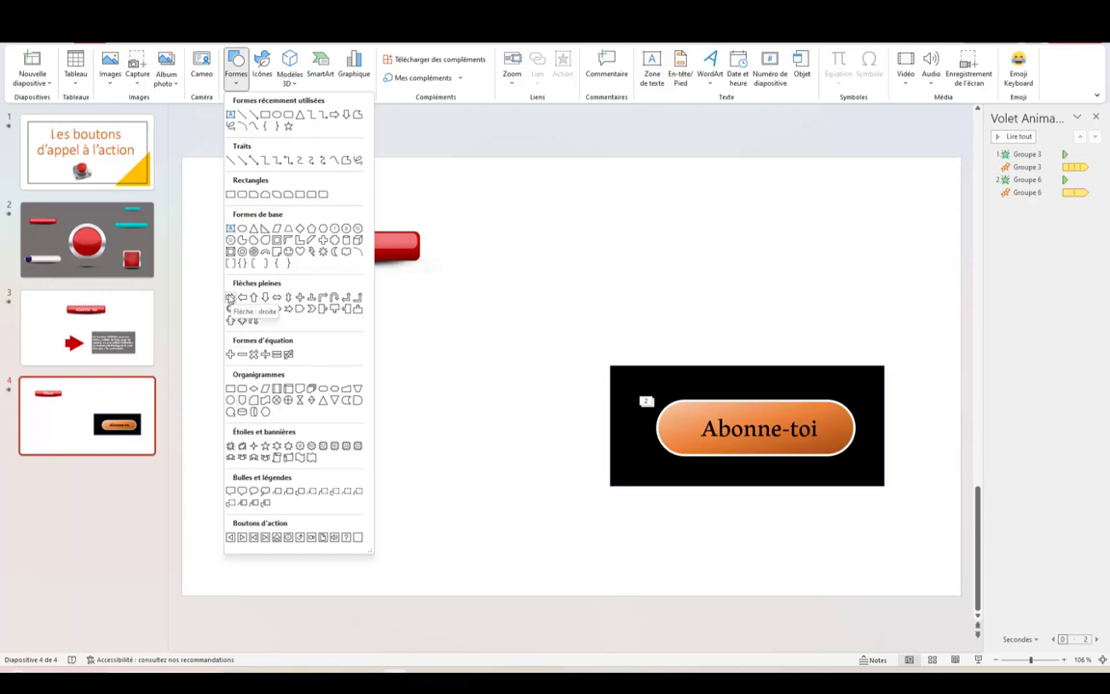
click(230, 297)
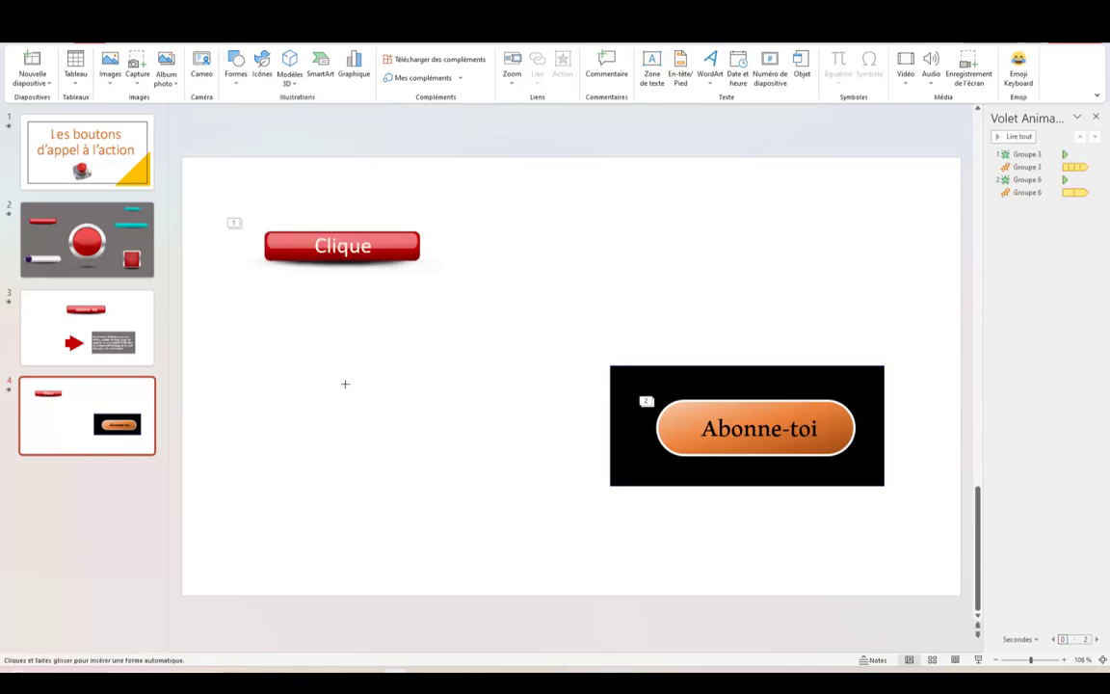
drag(345, 384, 515, 493)
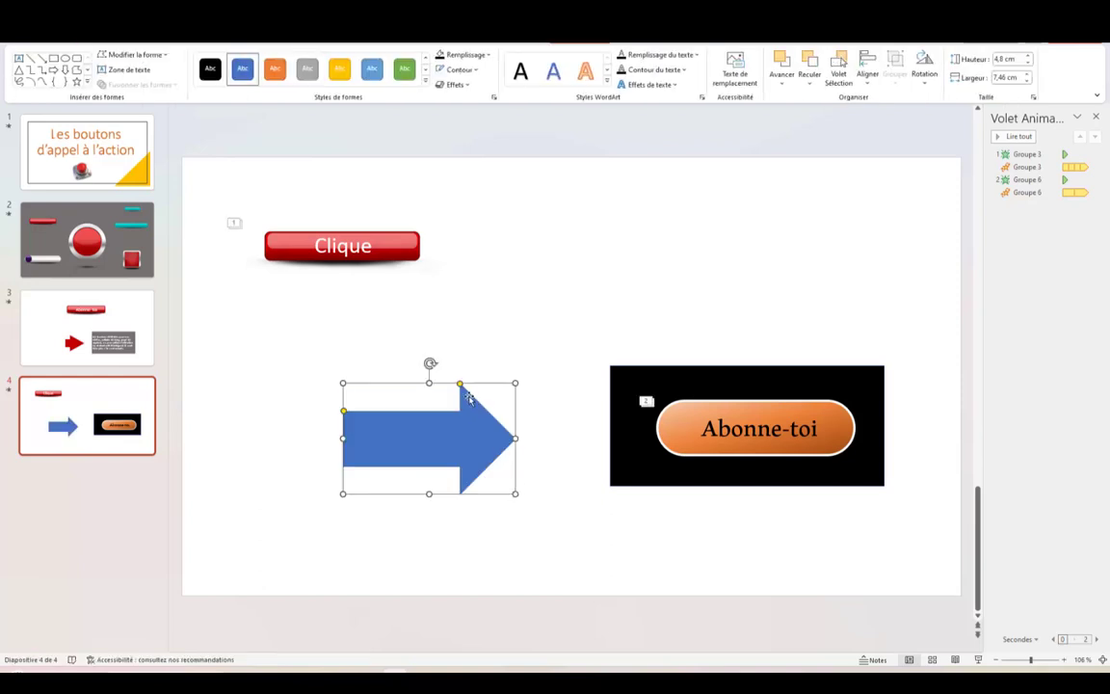
drag(460, 383, 388, 386)
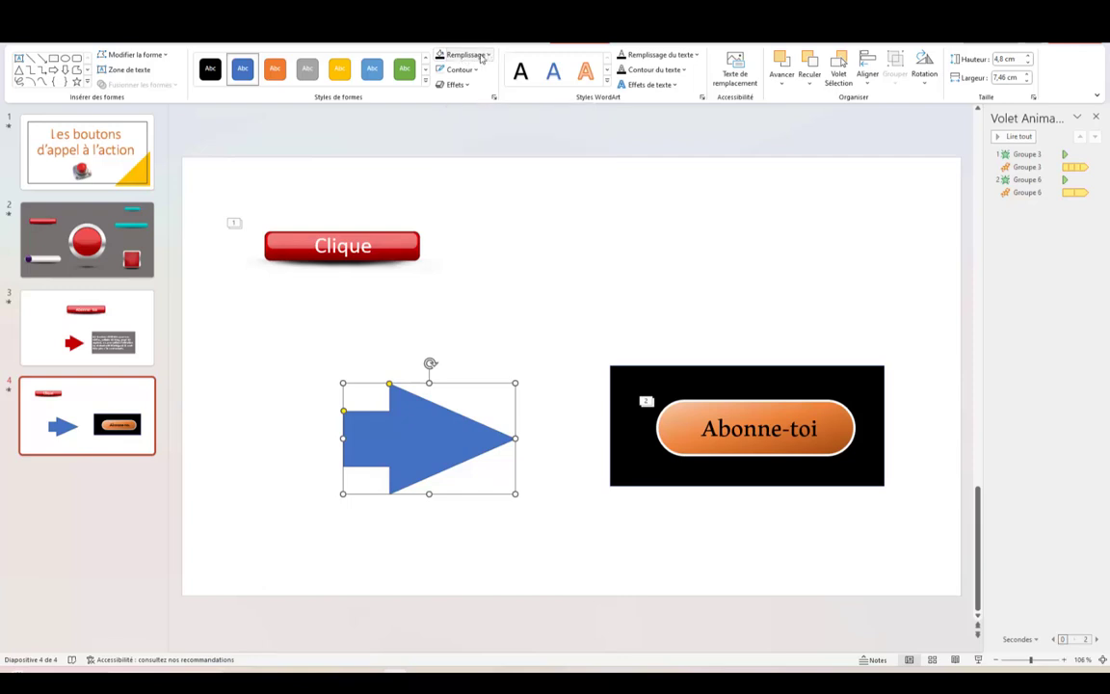
Fill the arrow red, thicken its outline, and move it closer to the Abonne-toi button
click(487, 58)
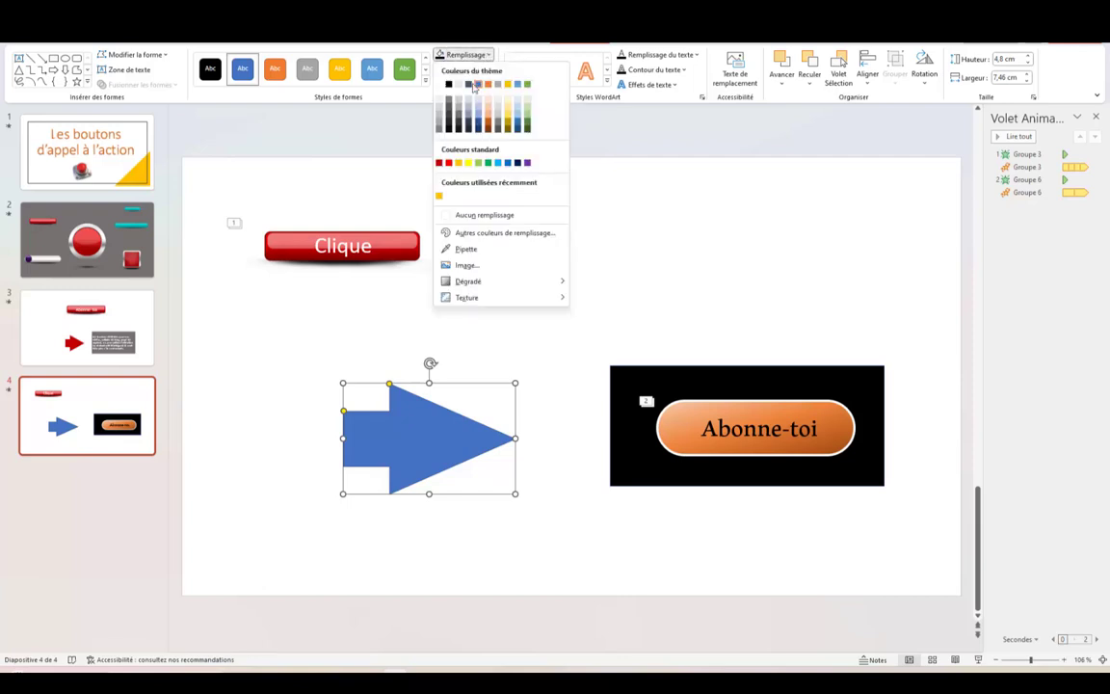
click(449, 163)
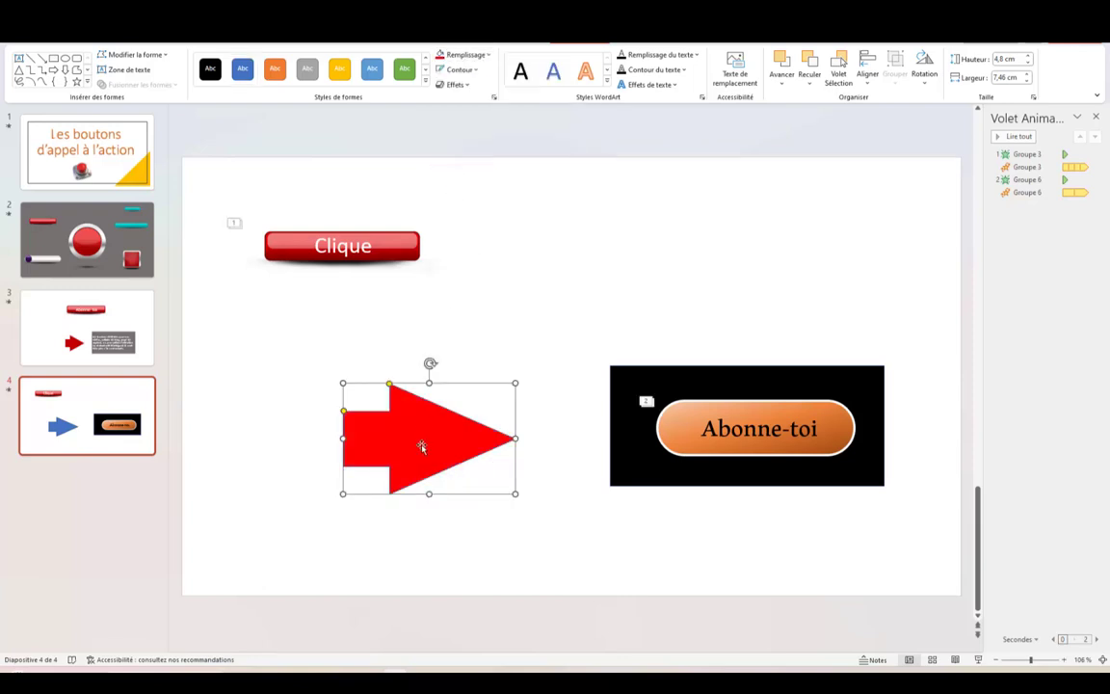
click(477, 73)
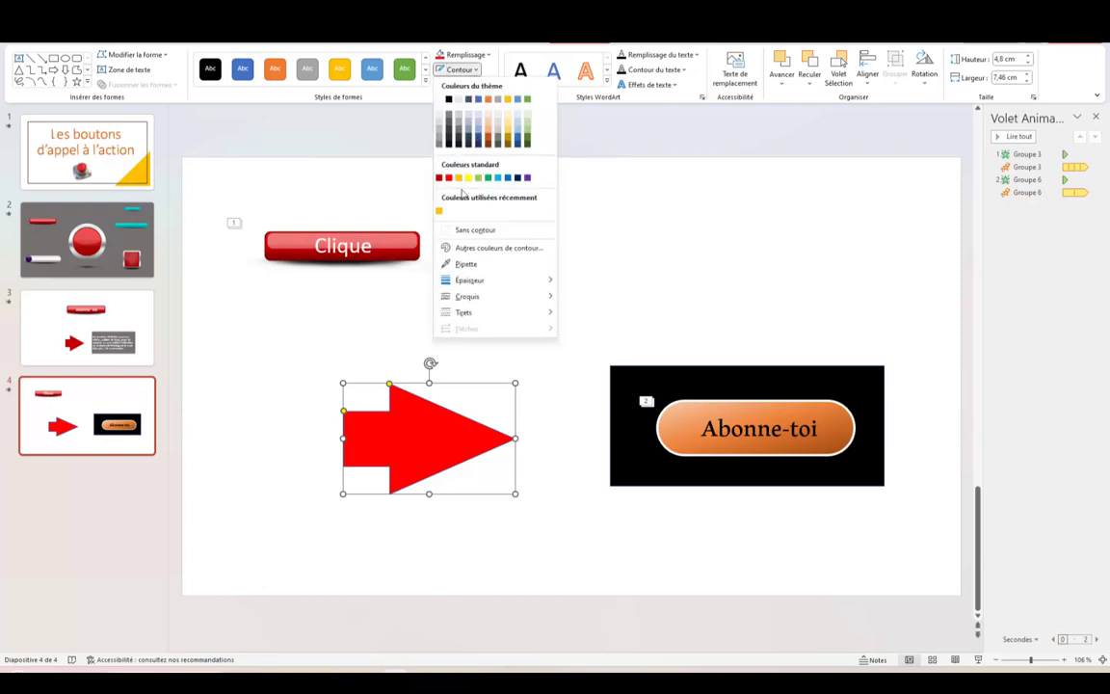
mouse_move(471, 279)
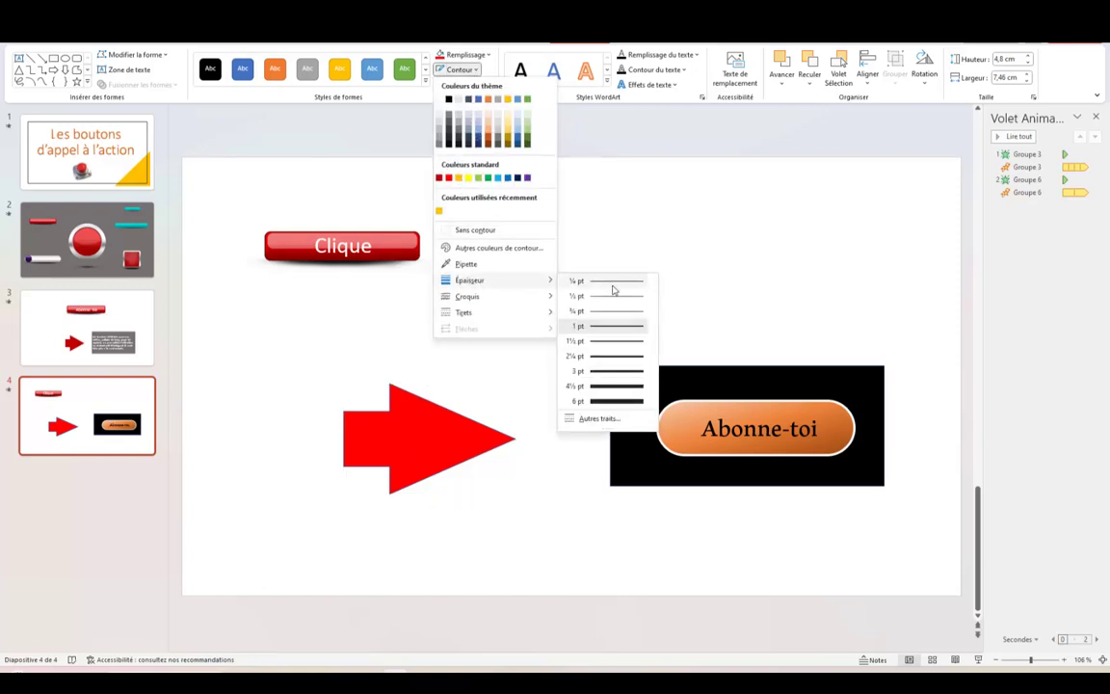
click(614, 355)
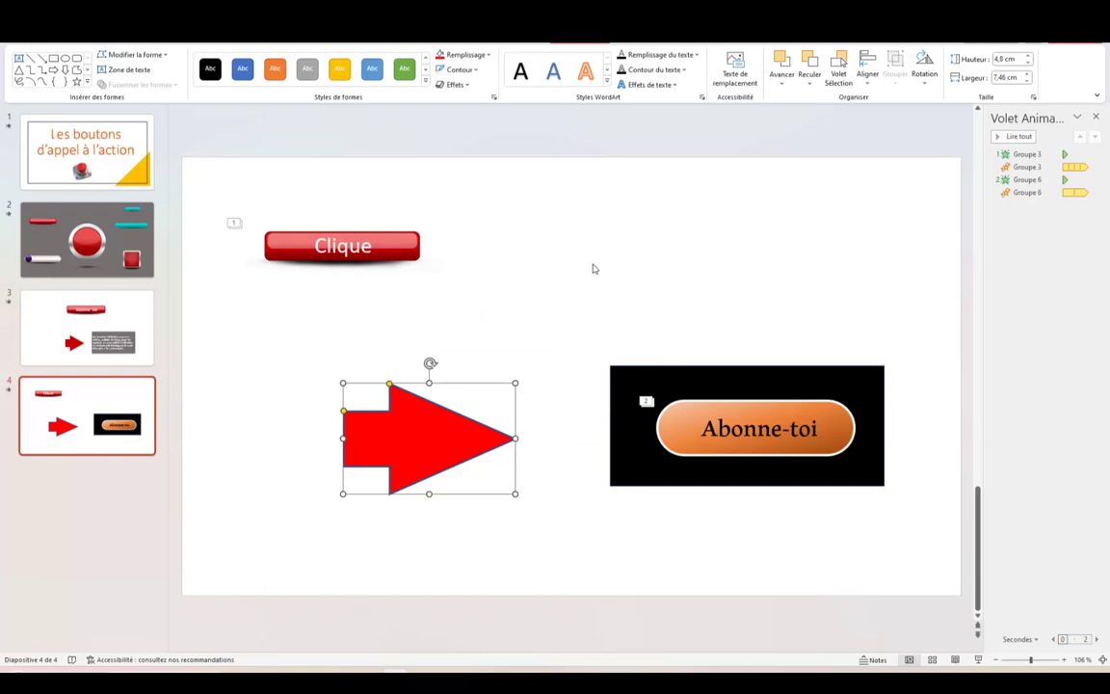
click(496, 280)
drag(440, 440, 473, 427)
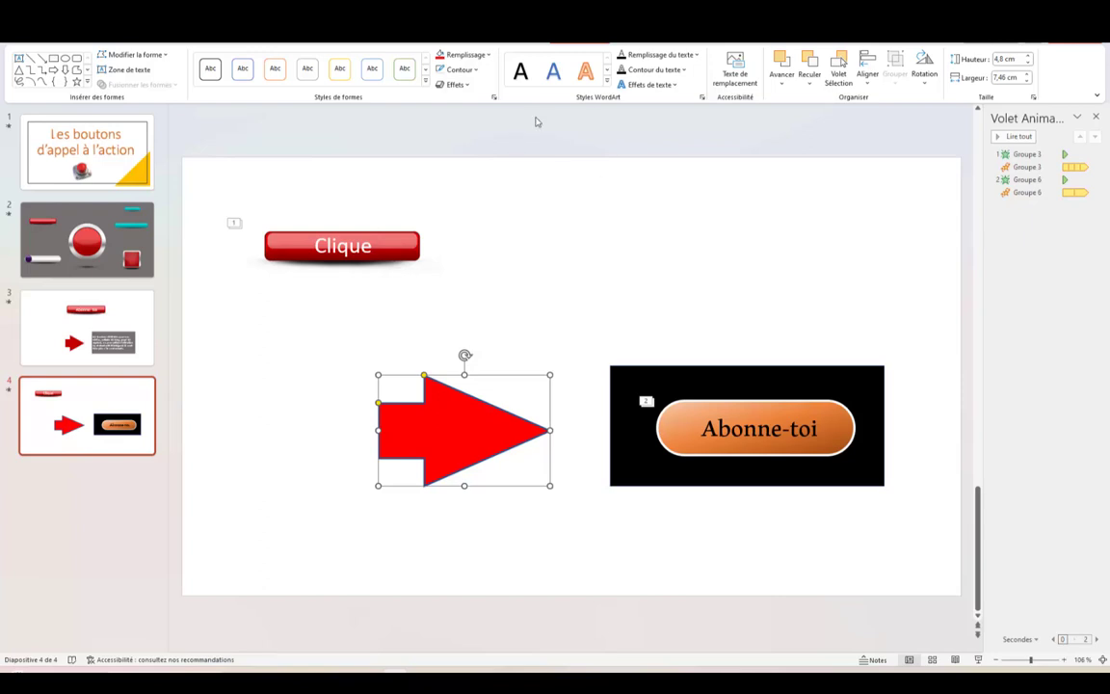
Apply Apparaître to the red arrow, then add an Agrandir/rétrécir emphasis on top
click(263, 42)
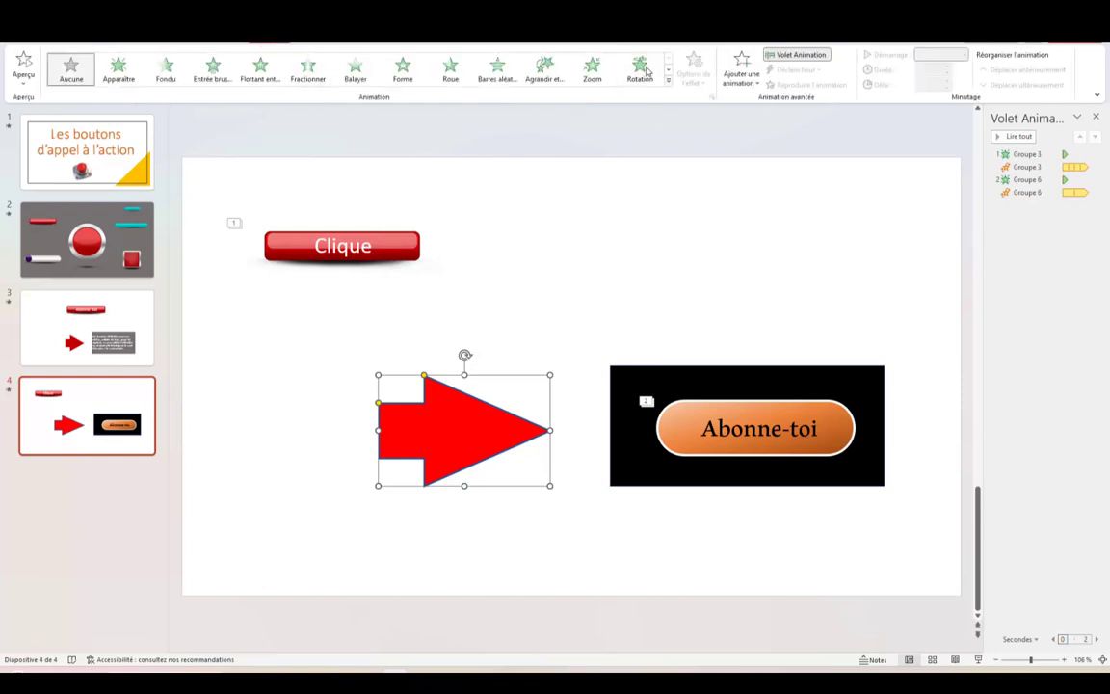
click(116, 67)
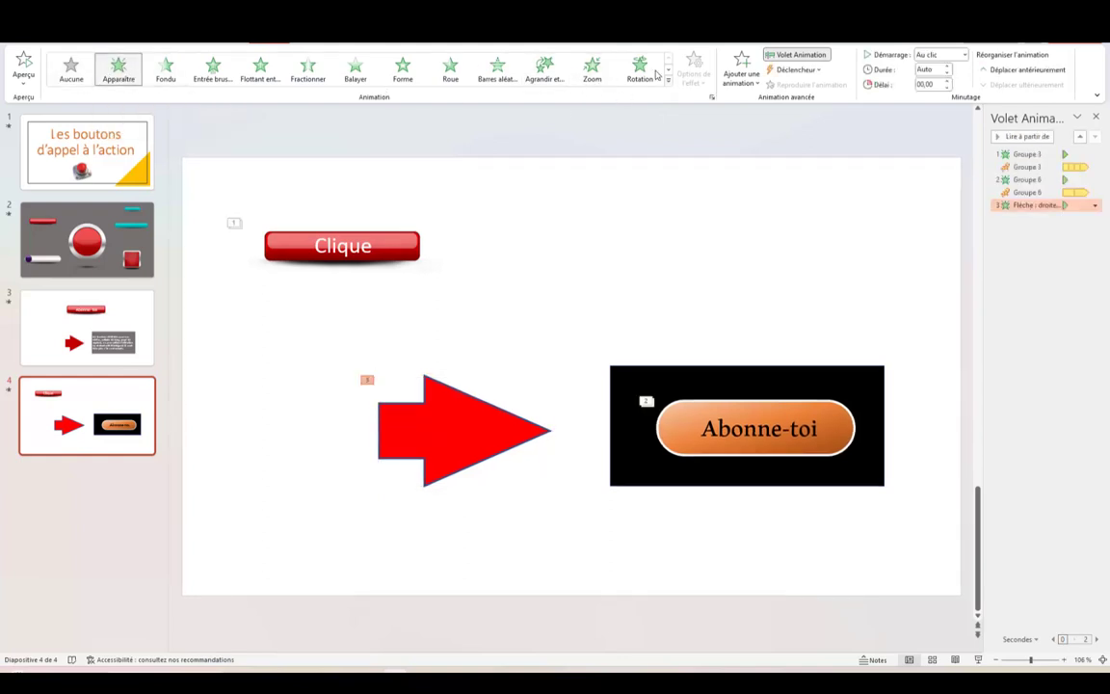
click(741, 72)
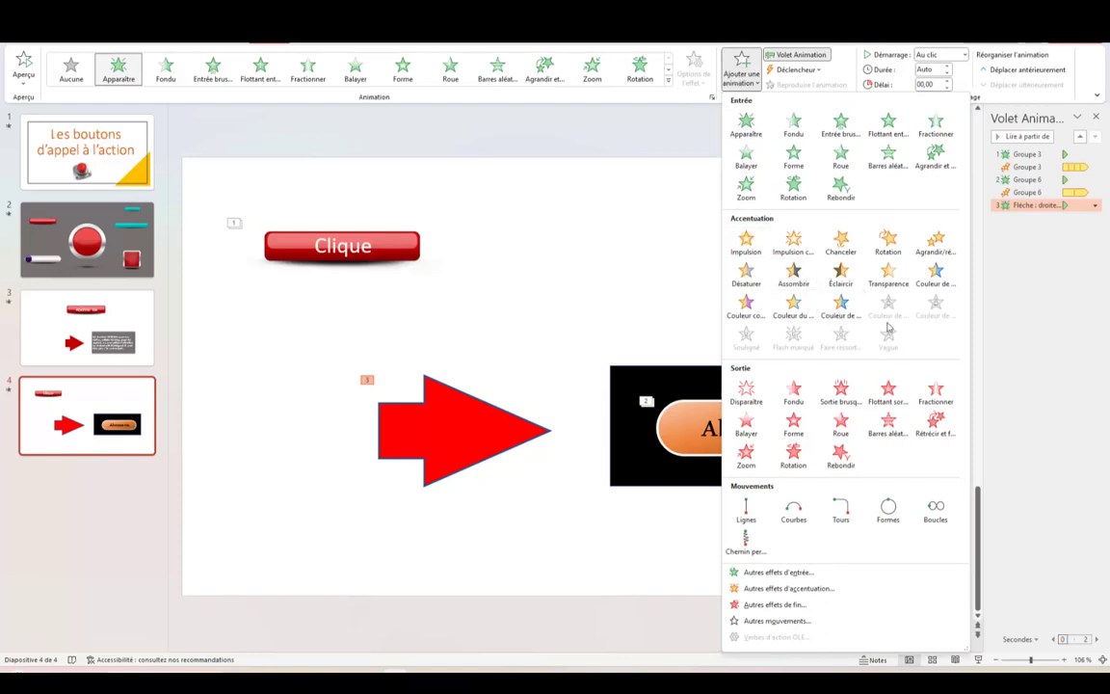
click(935, 243)
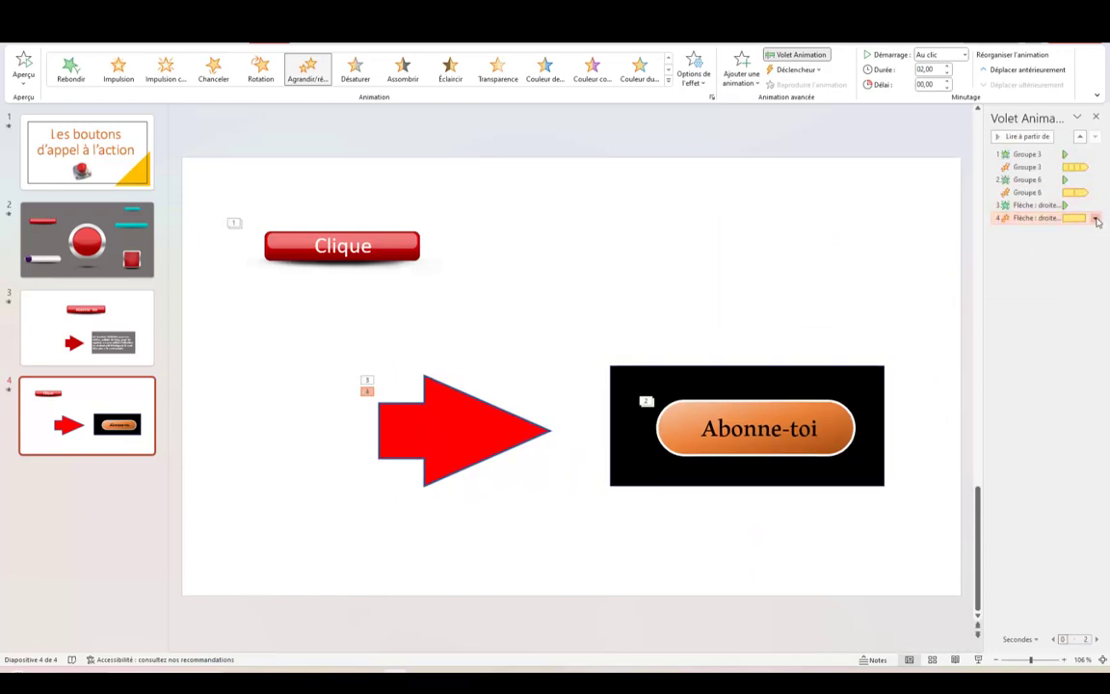
Set the arrow's Agrandir/rétrécir to start Avec la précédente with a 0,5 s duration
click(1095, 219)
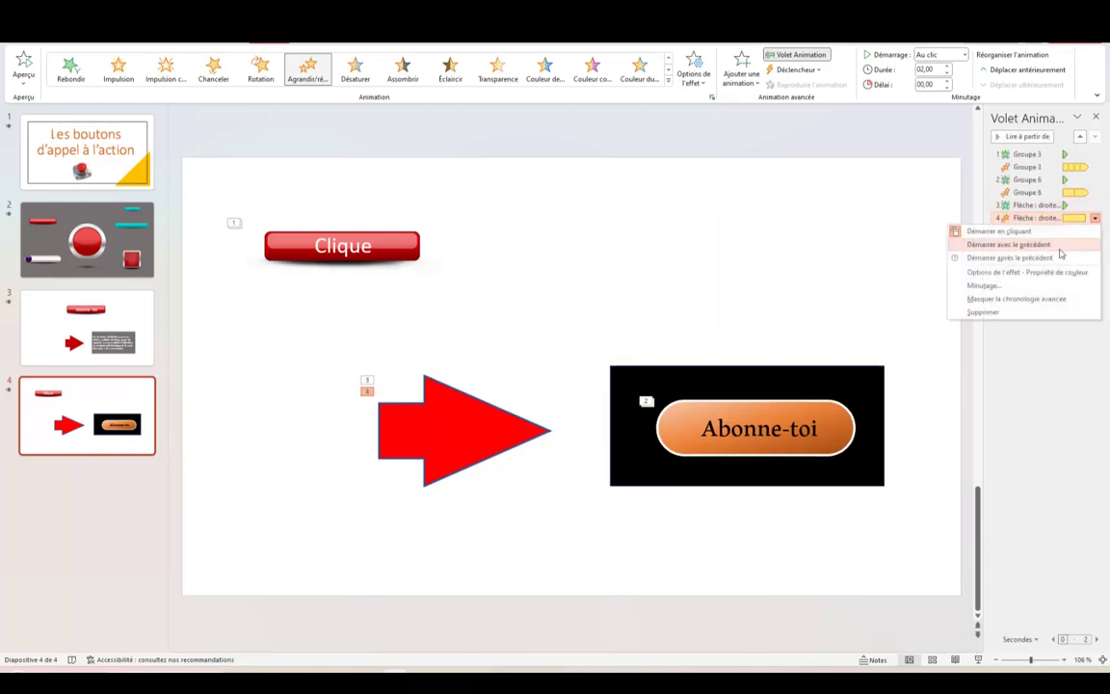
click(1005, 273)
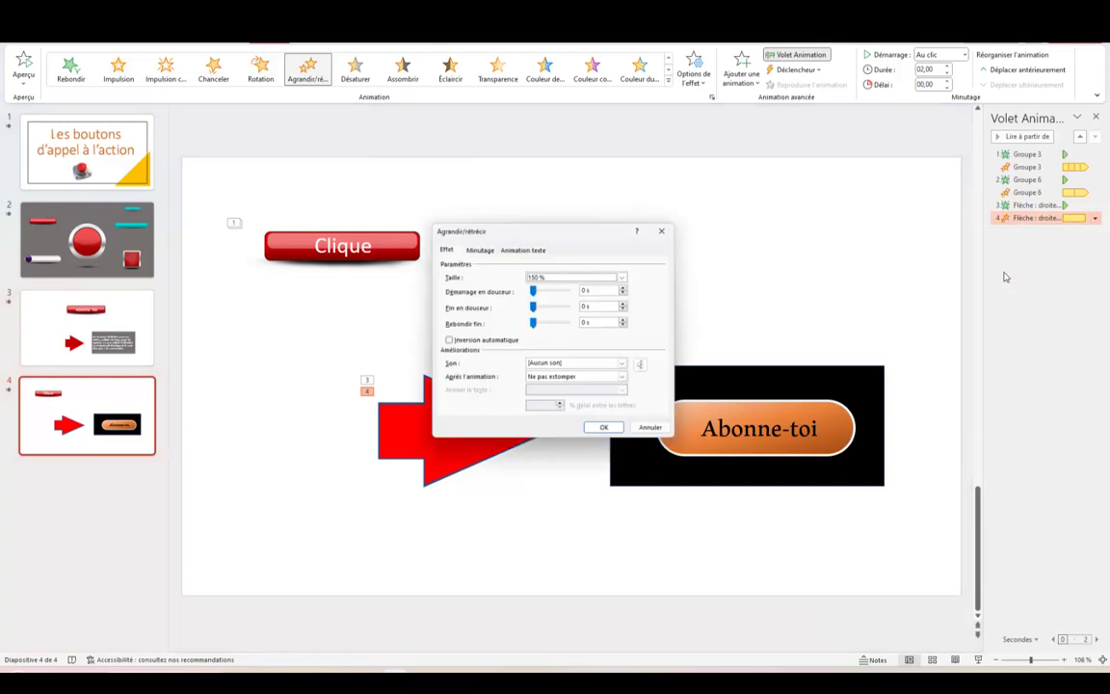
click(478, 248)
click(505, 263)
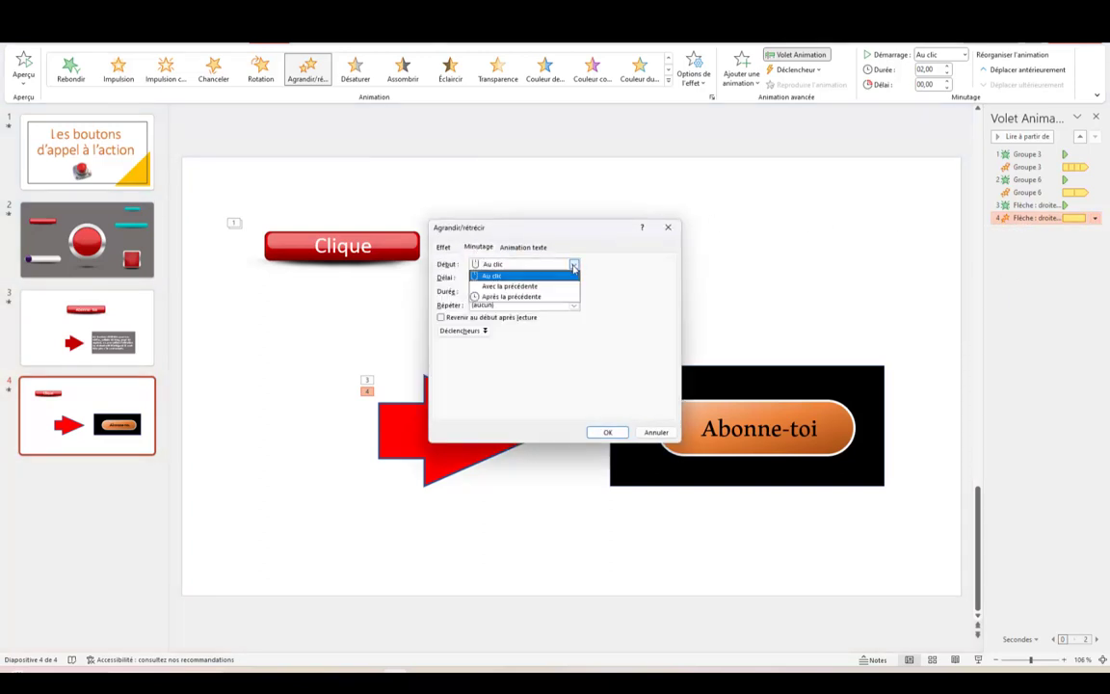
click(502, 288)
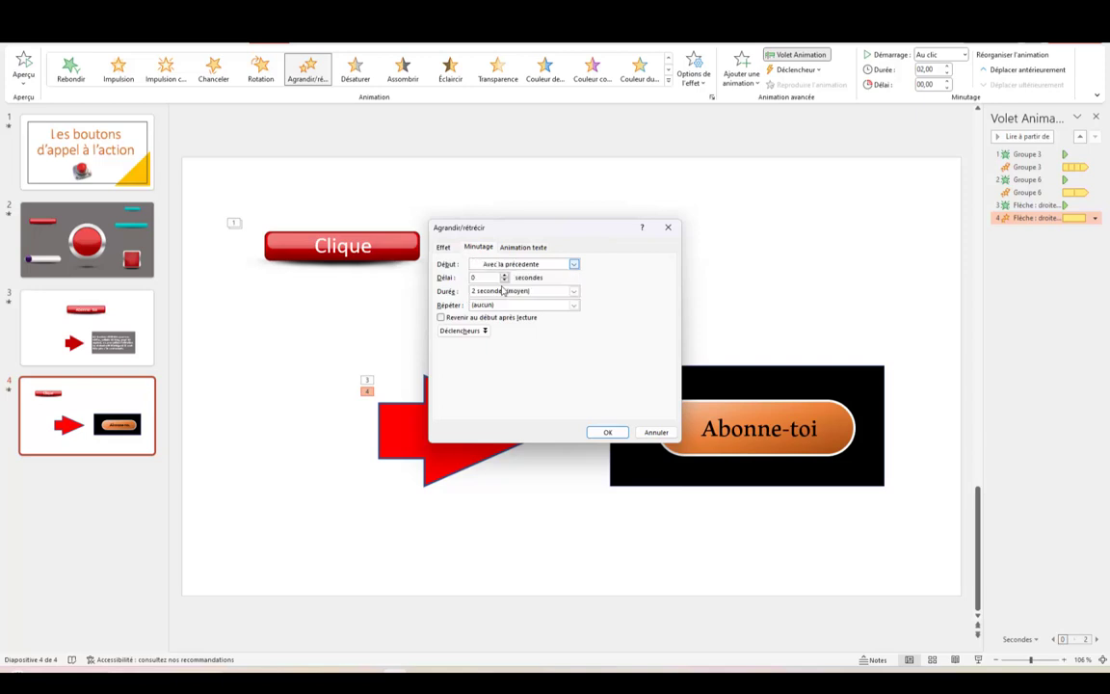
click(574, 292)
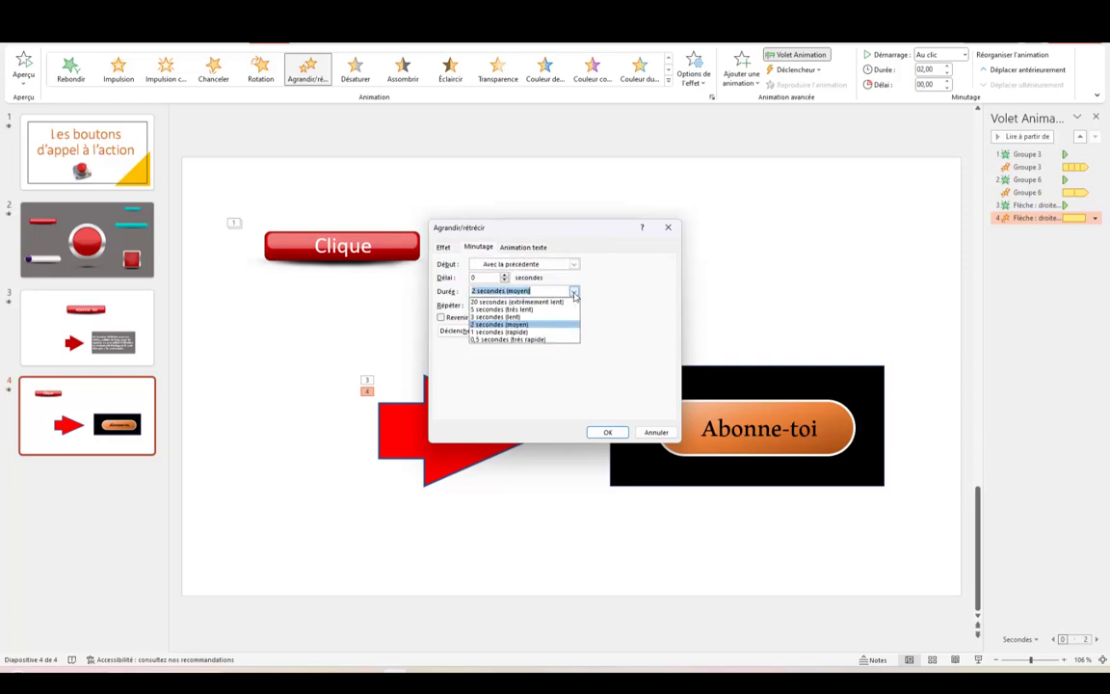
click(519, 340)
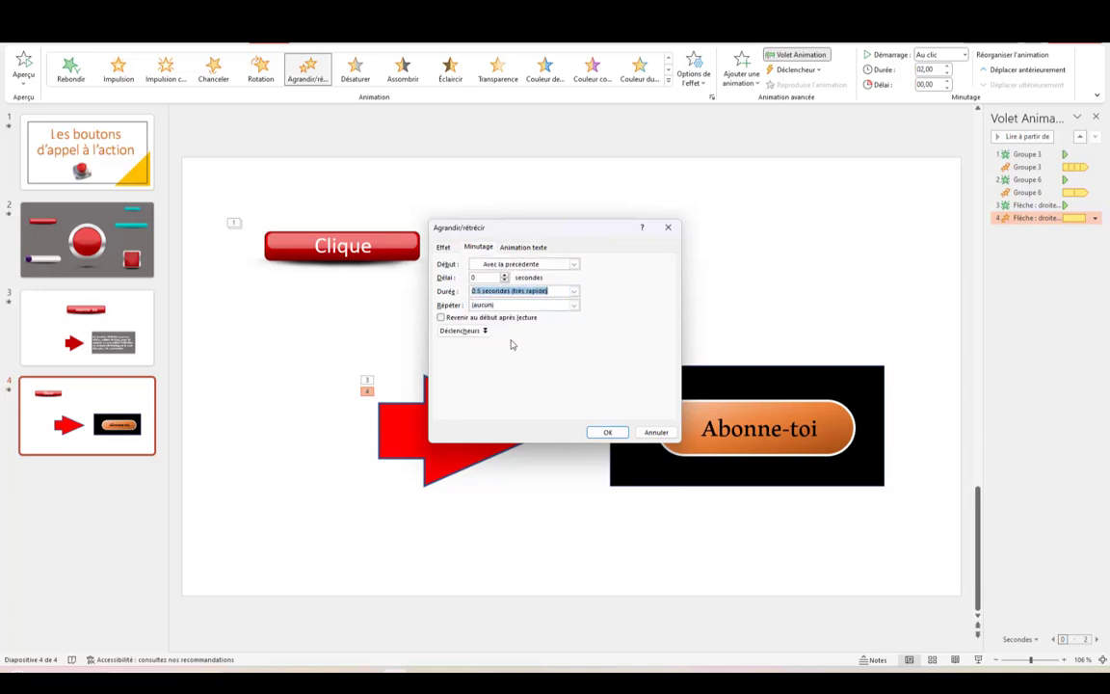
Turn off rewind, enable Inversion automatique, and apply the pulse settings
click(441, 318)
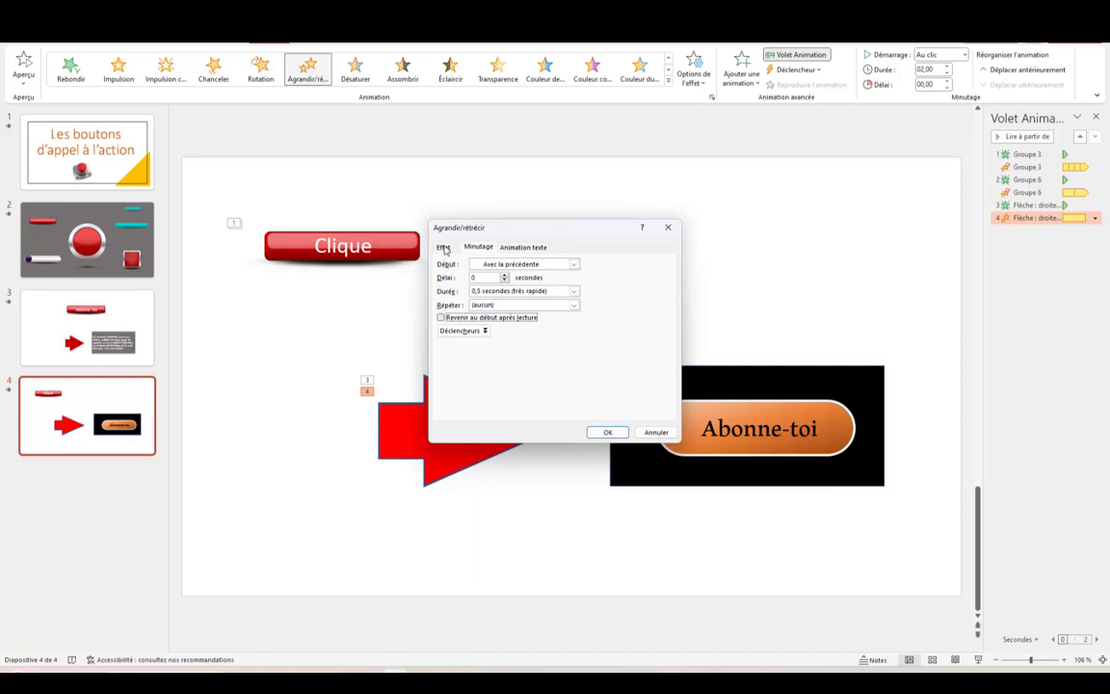
click(444, 248)
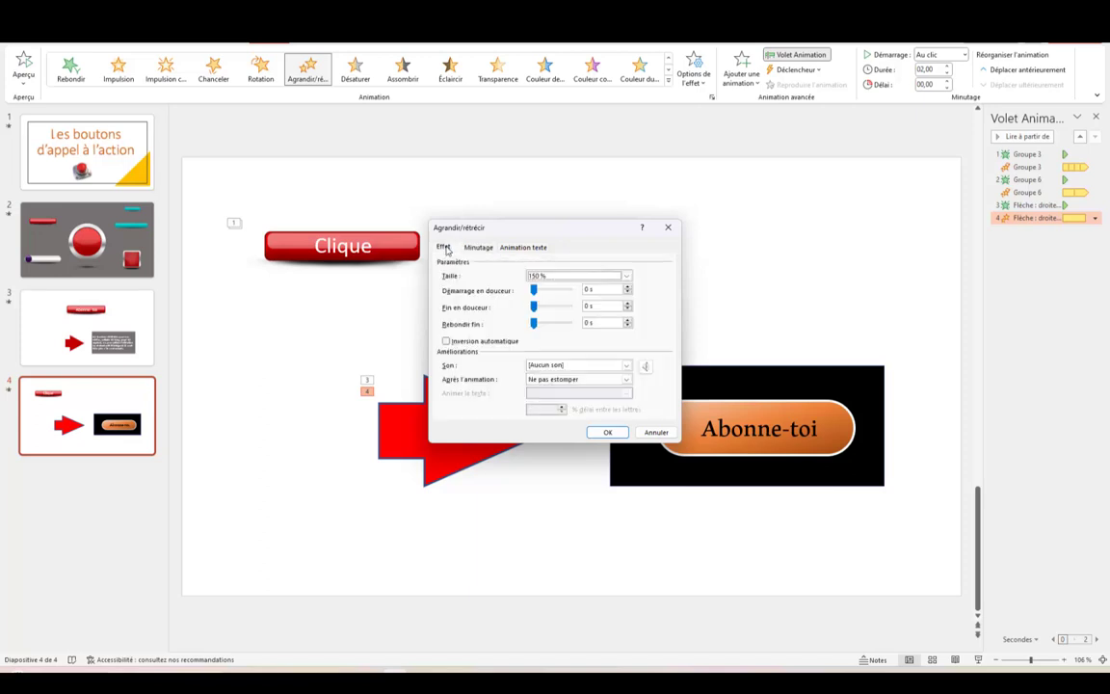
click(446, 341)
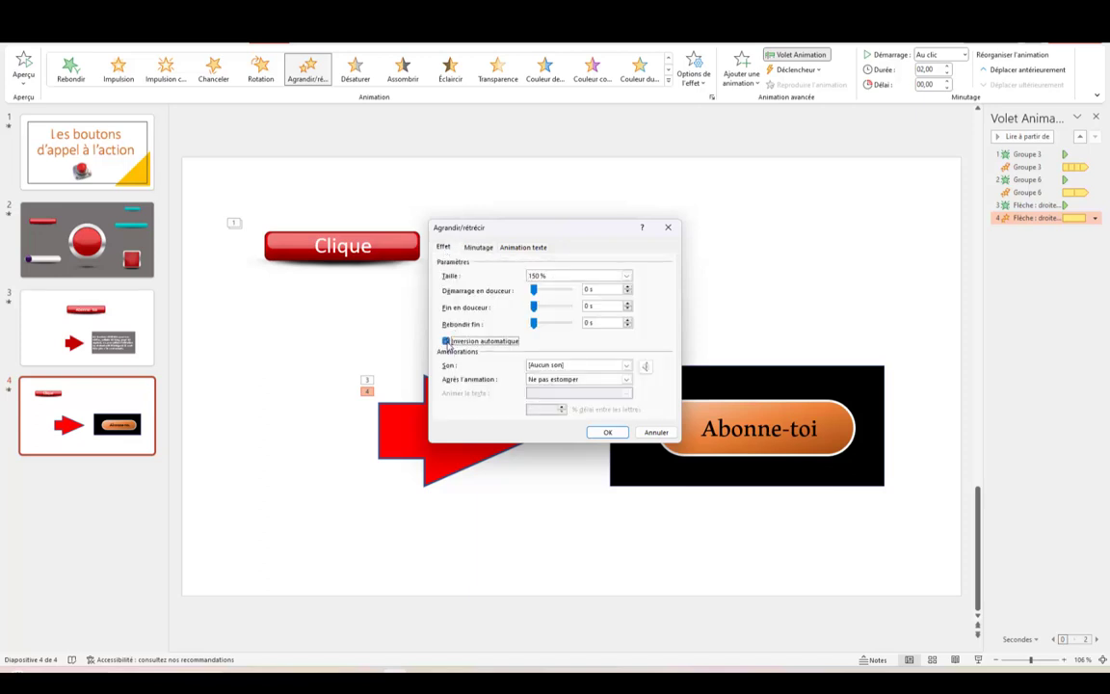
click(516, 249)
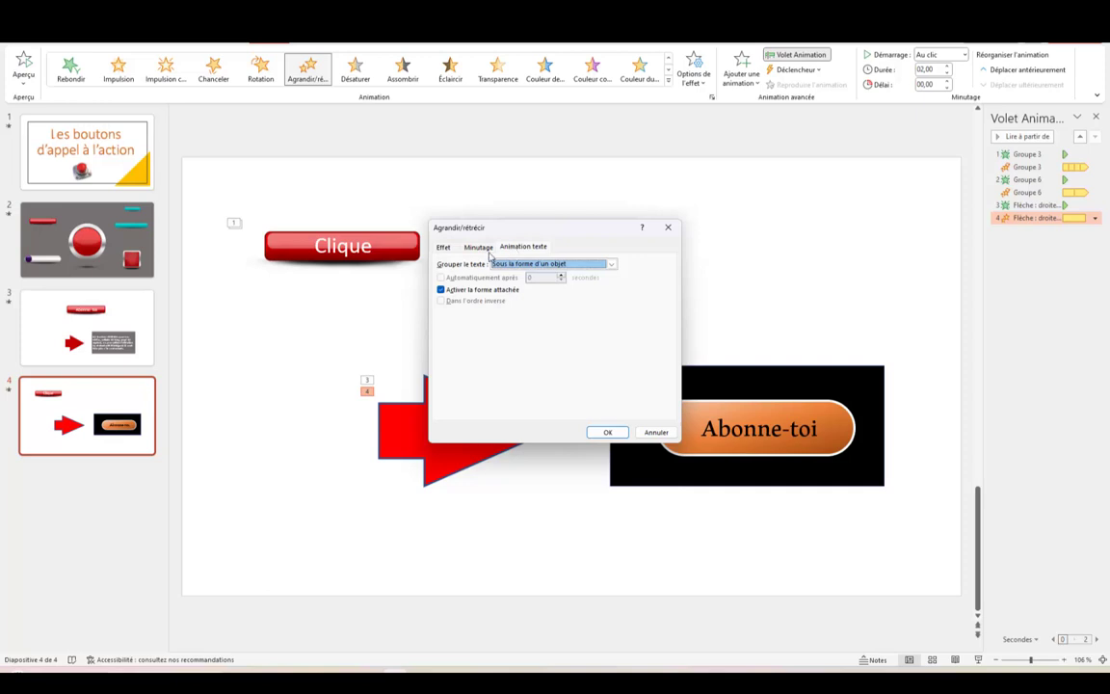
click(607, 432)
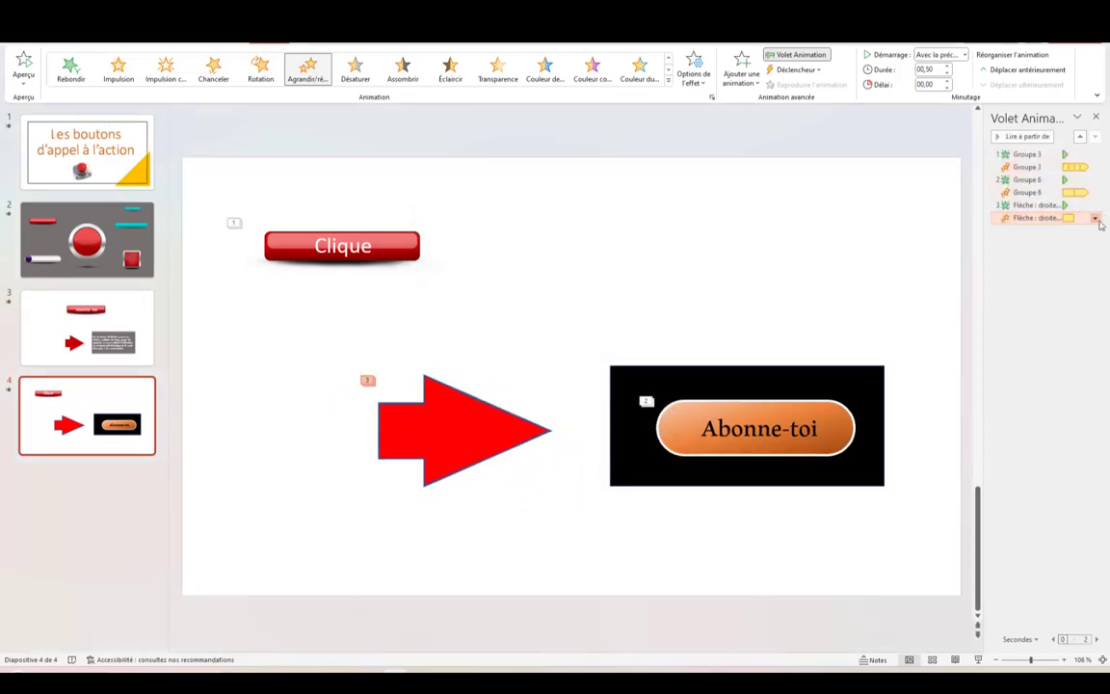
click(743, 64)
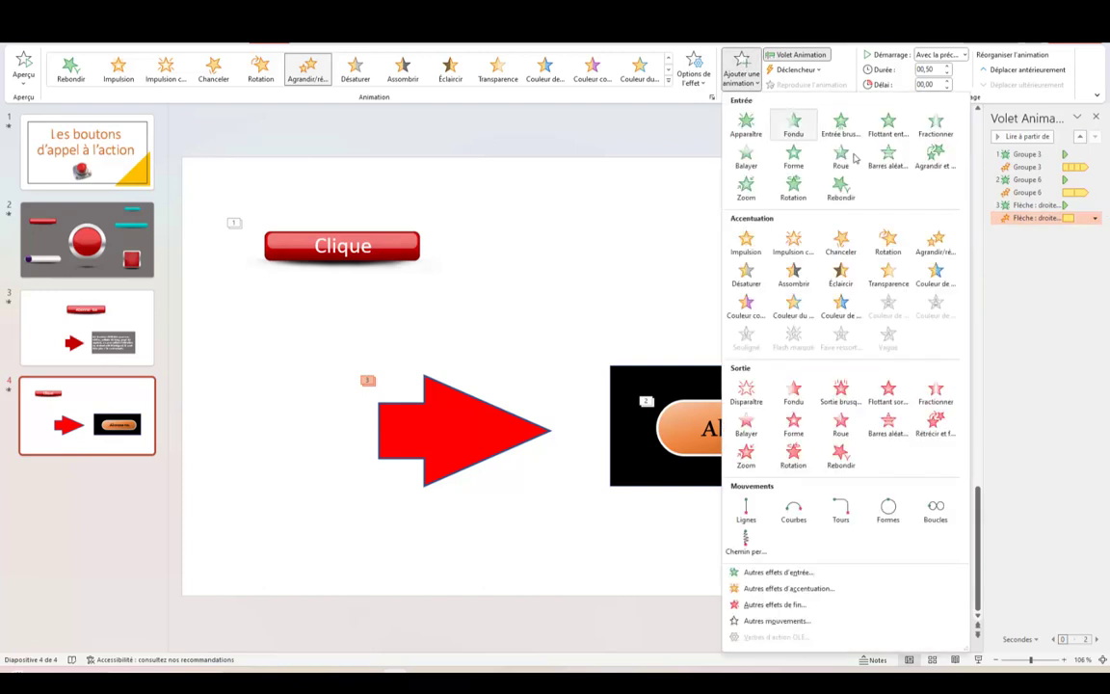
Add a Lignes motion path to the red arrow, directed to the right
click(745, 511)
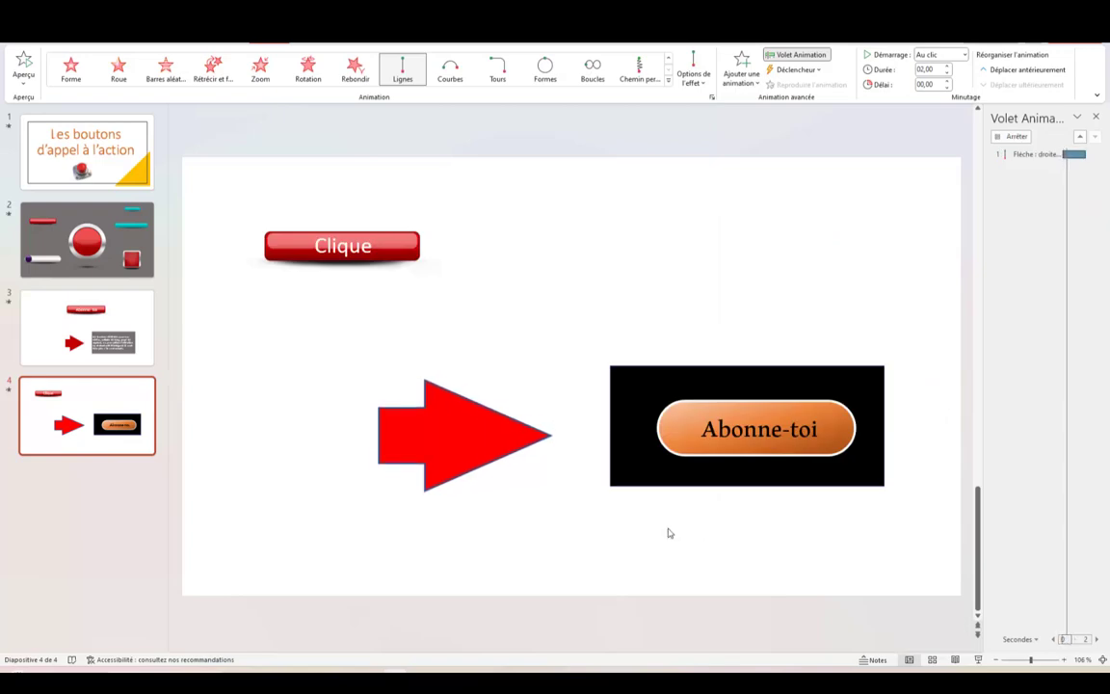
click(693, 70)
click(723, 180)
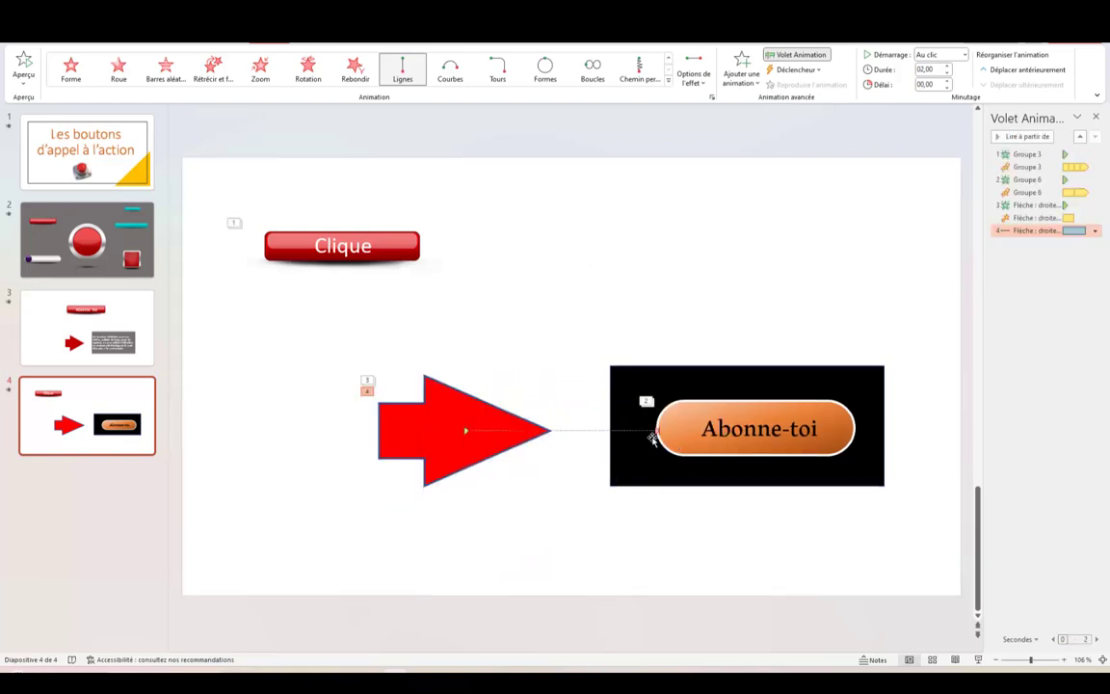
Shorten the motion path so the arrow stops just before the Abonne-toi button
drag(656, 429, 521, 426)
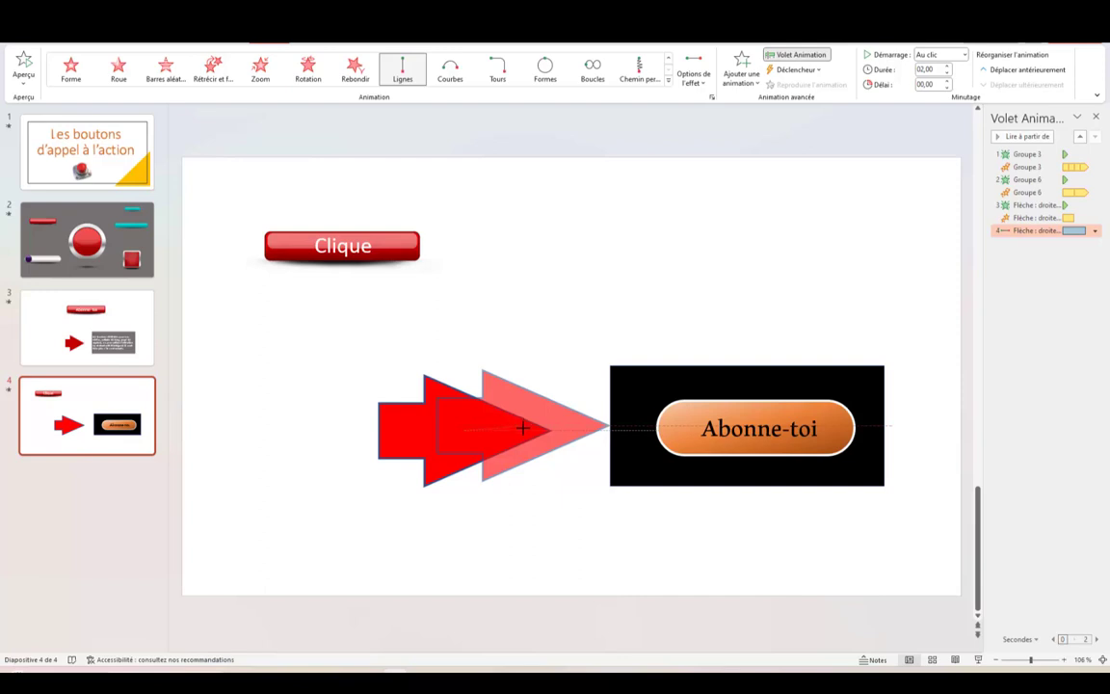
drag(523, 428, 523, 430)
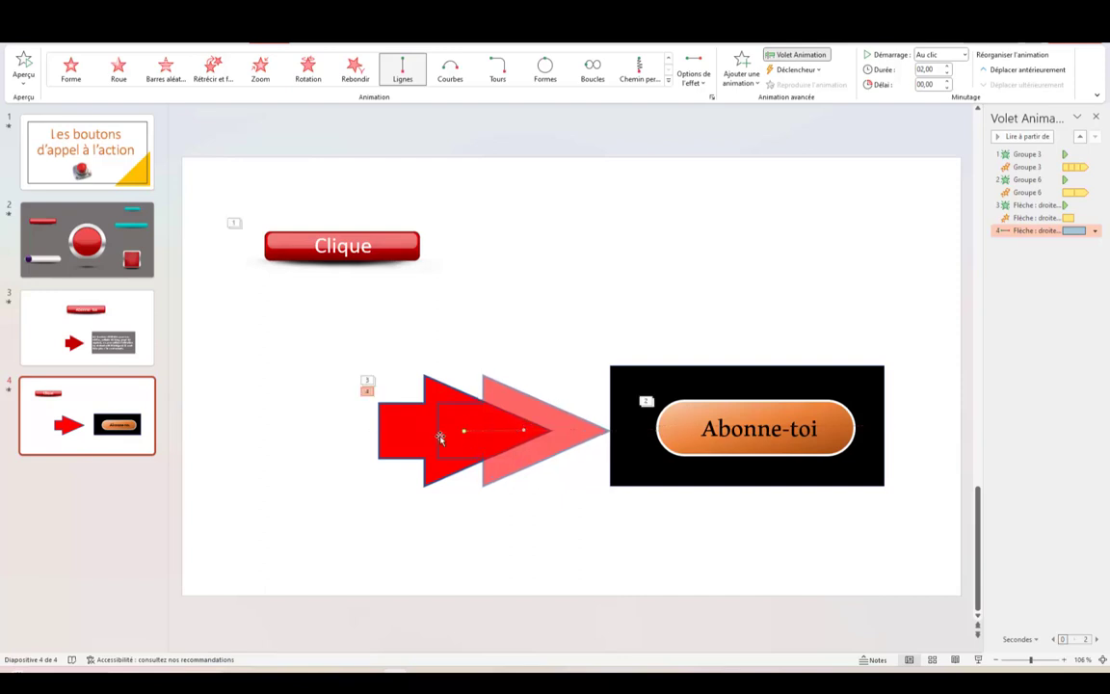
drag(393, 433, 415, 429)
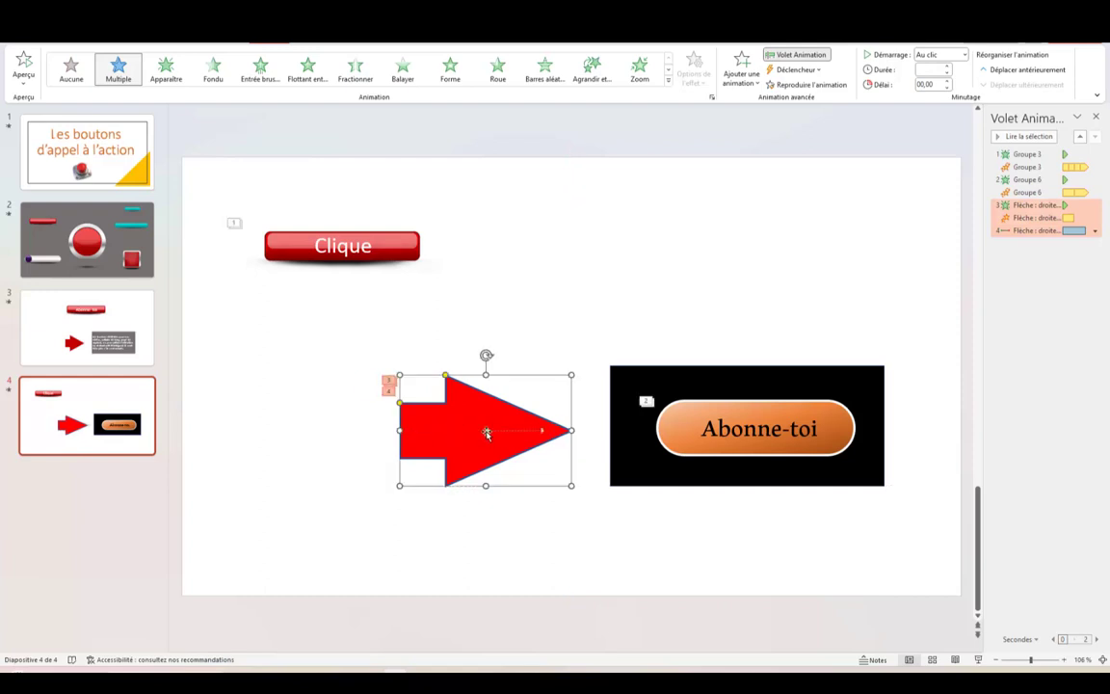
click(486, 431)
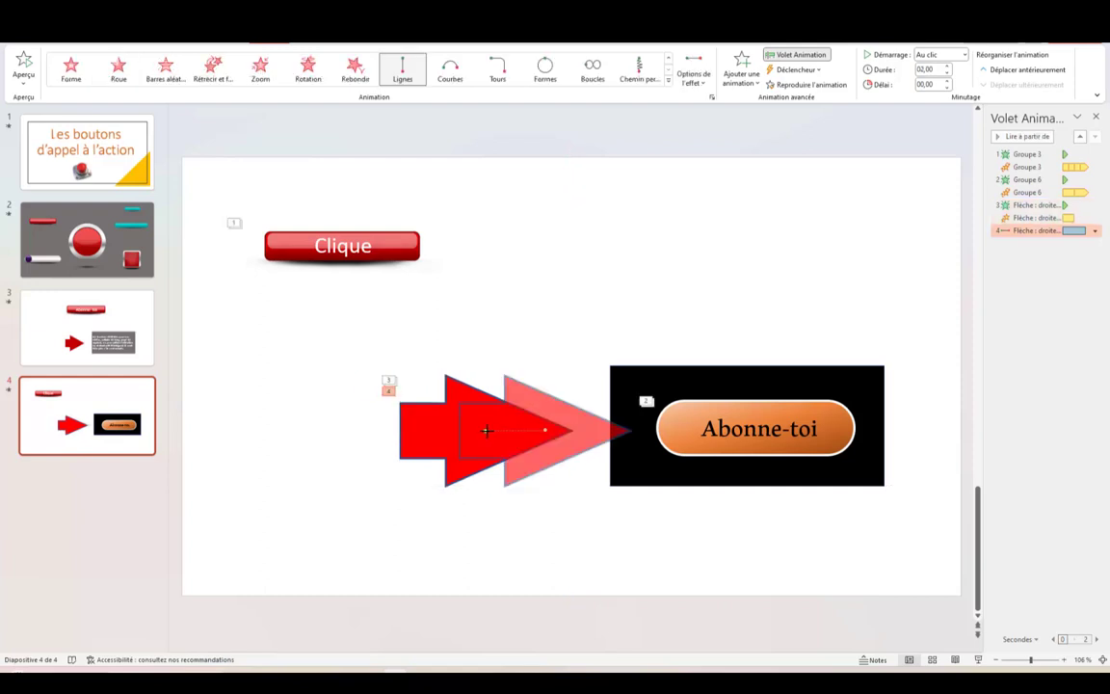
drag(487, 431, 486, 431)
click(575, 440)
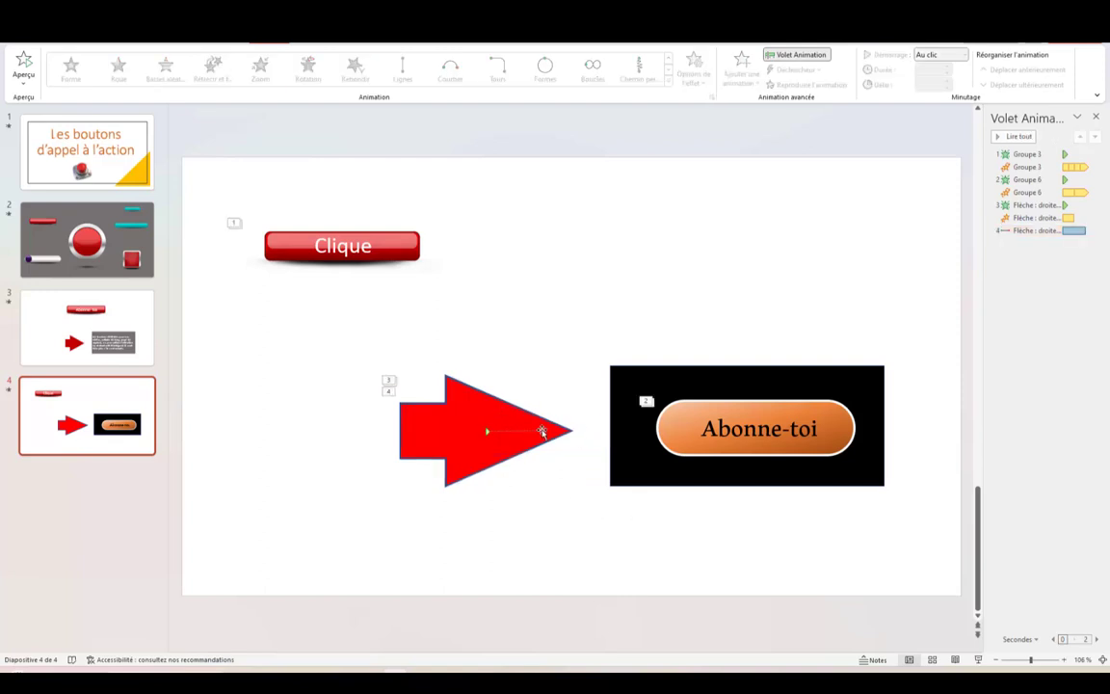
click(545, 434)
click(542, 431)
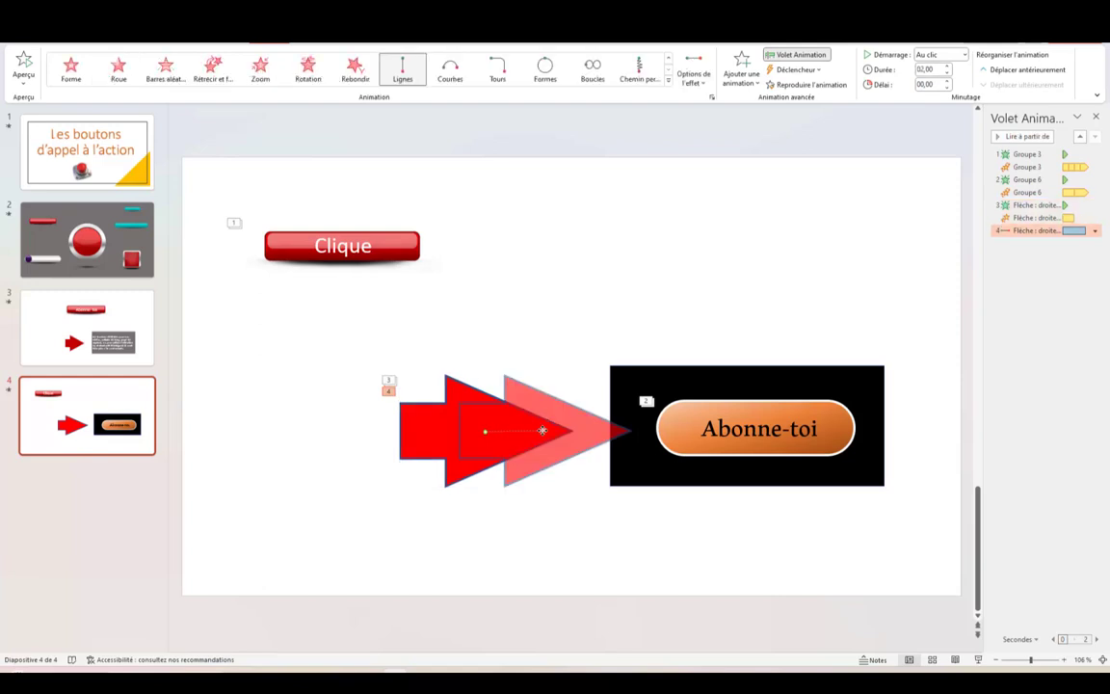
drag(543, 431, 532, 429)
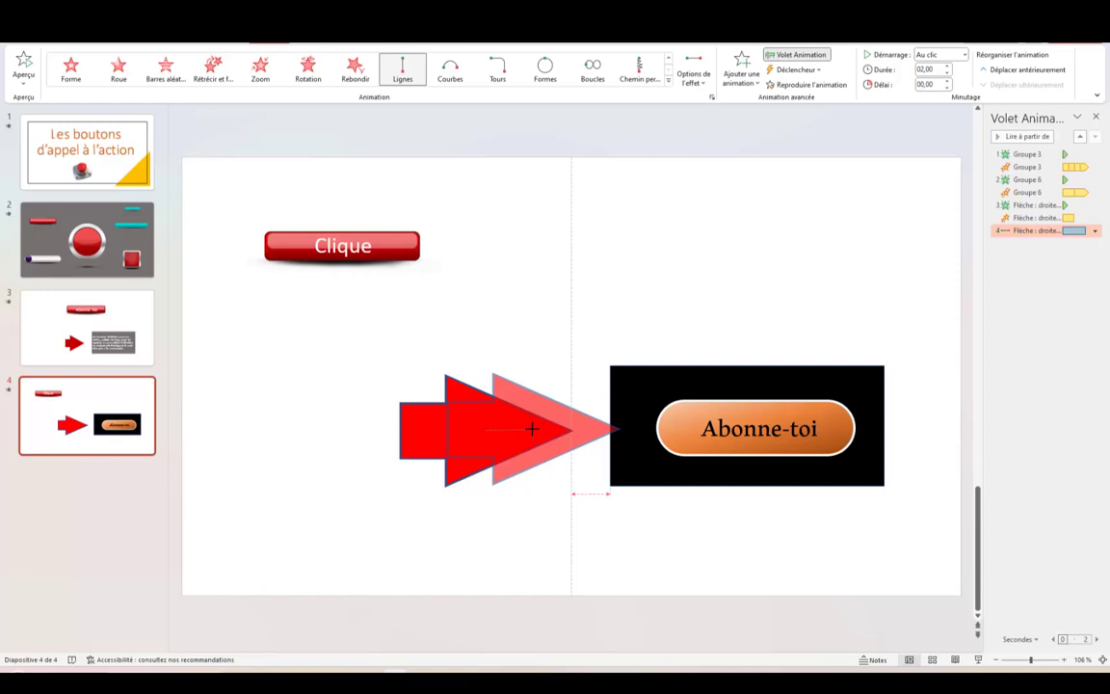
click(675, 536)
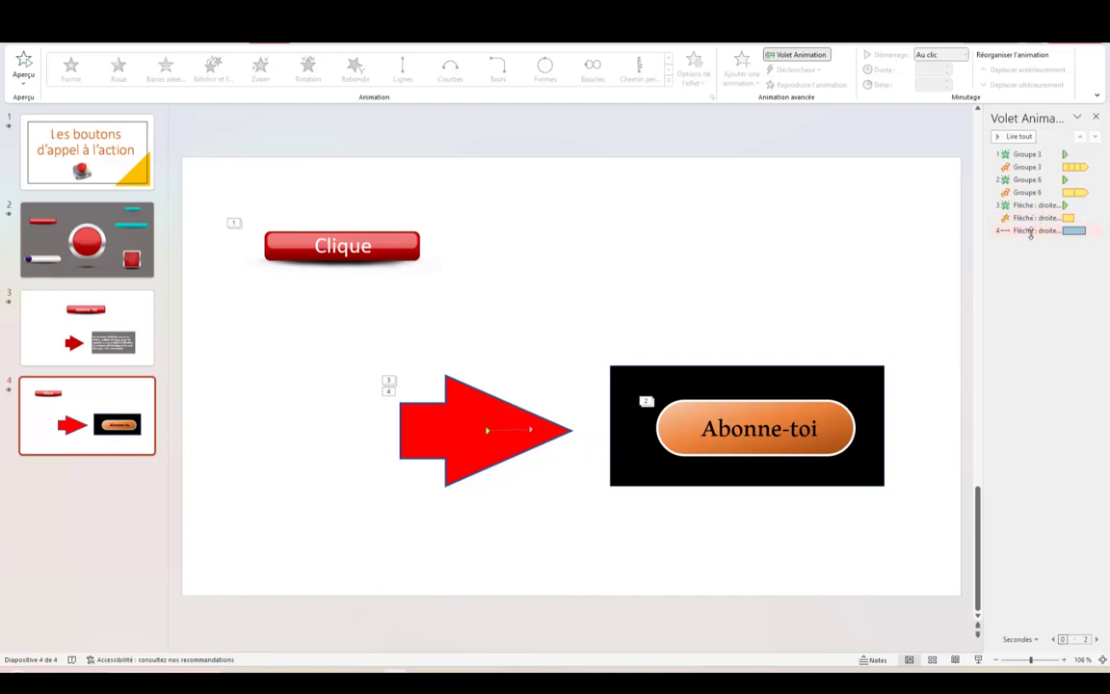
Remove the motion's smooth start, set it to 0,5 s, starting Avec la précédente
click(1031, 232)
click(1094, 231)
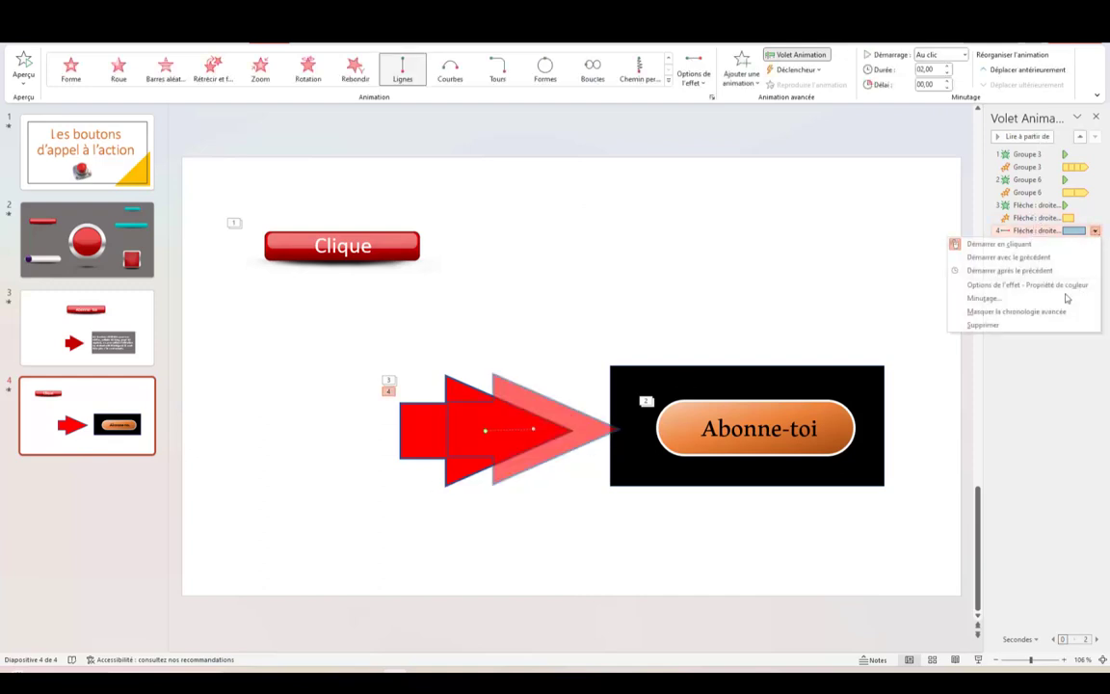
click(988, 286)
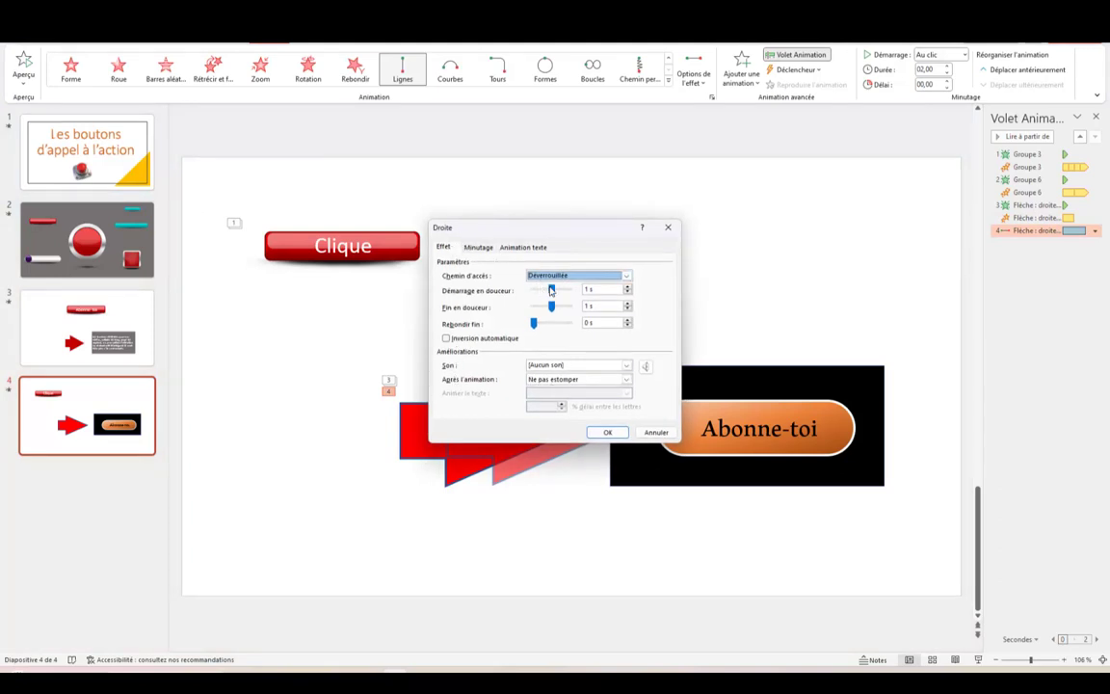
mouse_move(551, 291)
mouse_down()
mouse_move(533, 290)
mouse_move(533, 306)
mouse_up()
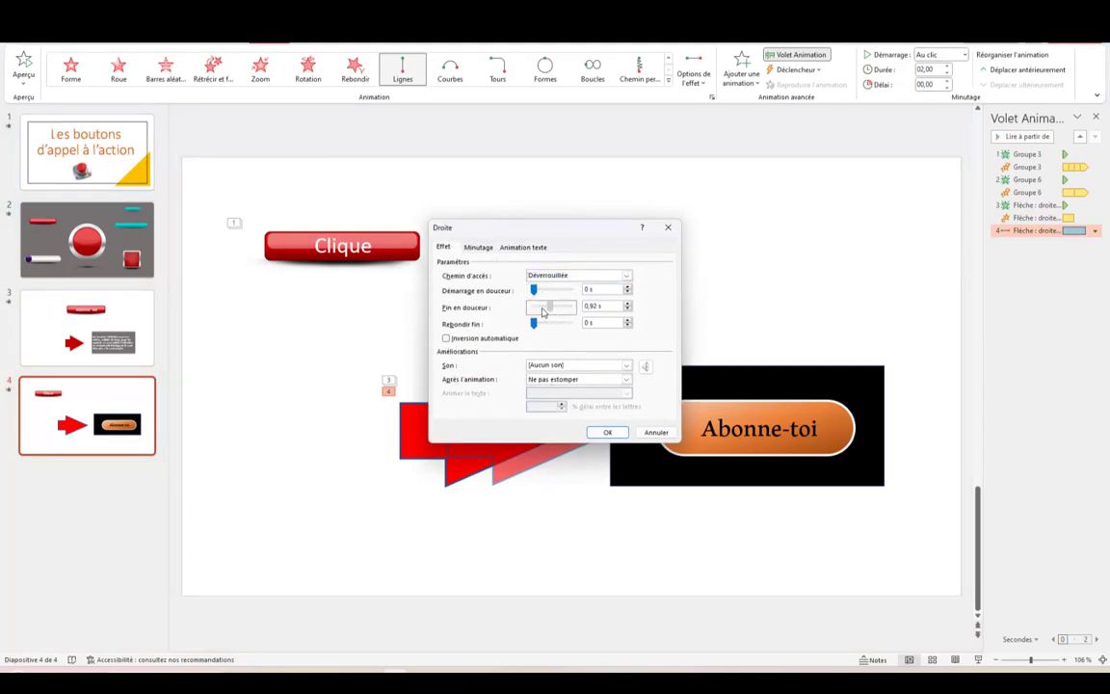
click(479, 249)
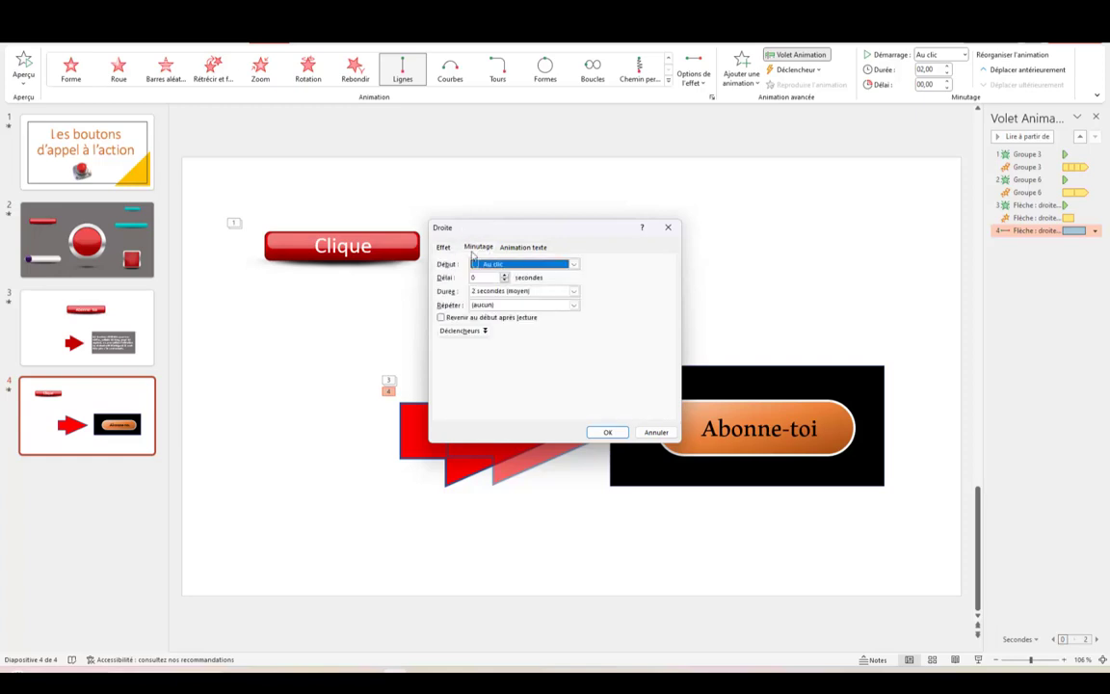
click(574, 292)
click(511, 340)
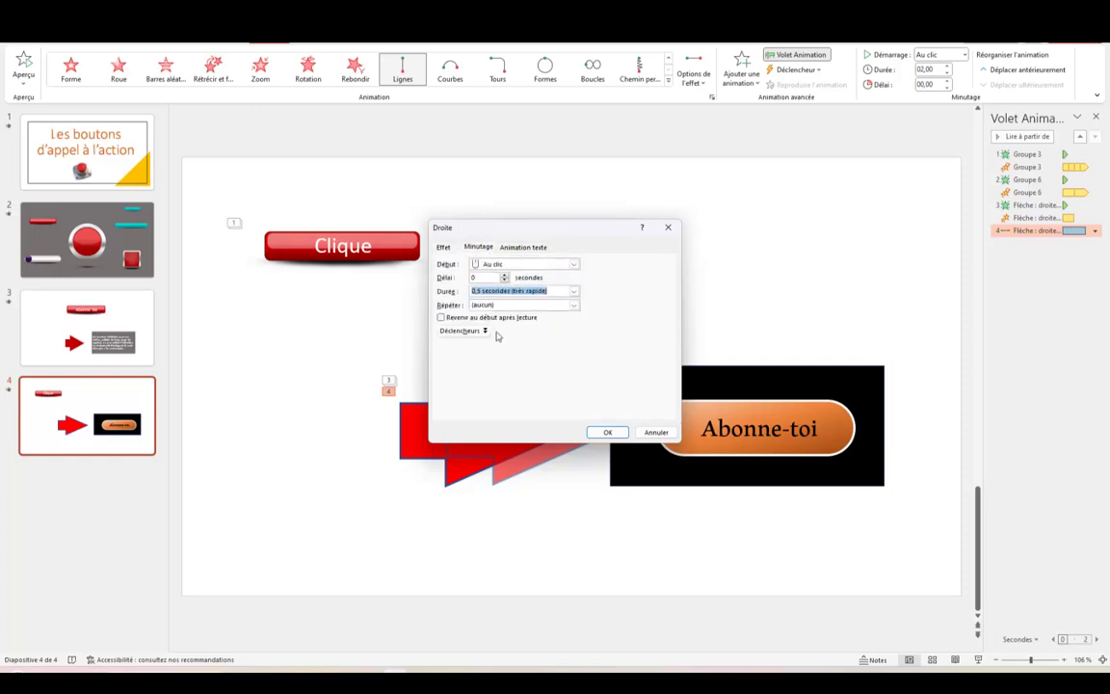
click(572, 264)
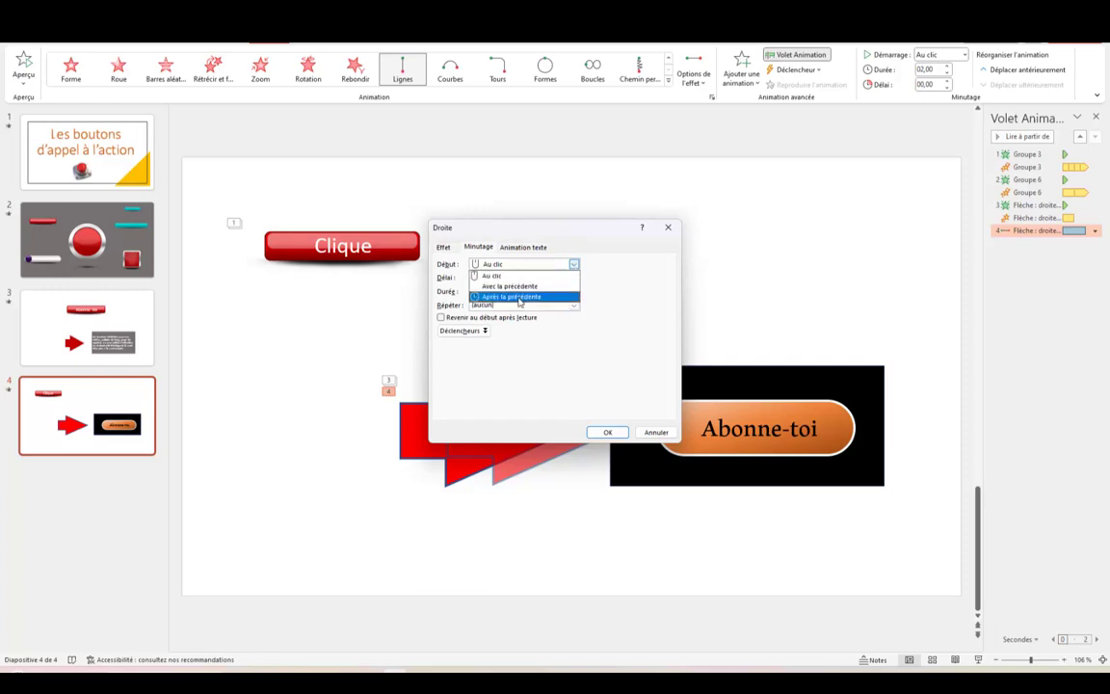
click(515, 286)
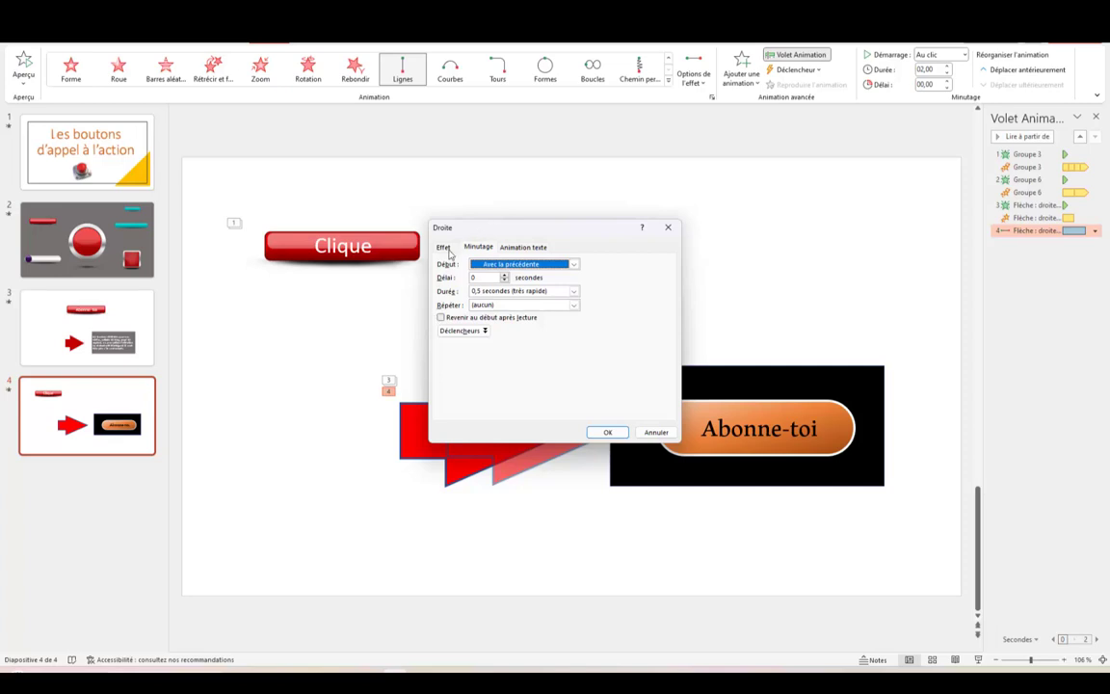
Make the arrow's motion auto-reverse and repeat until the slide ends
click(443, 248)
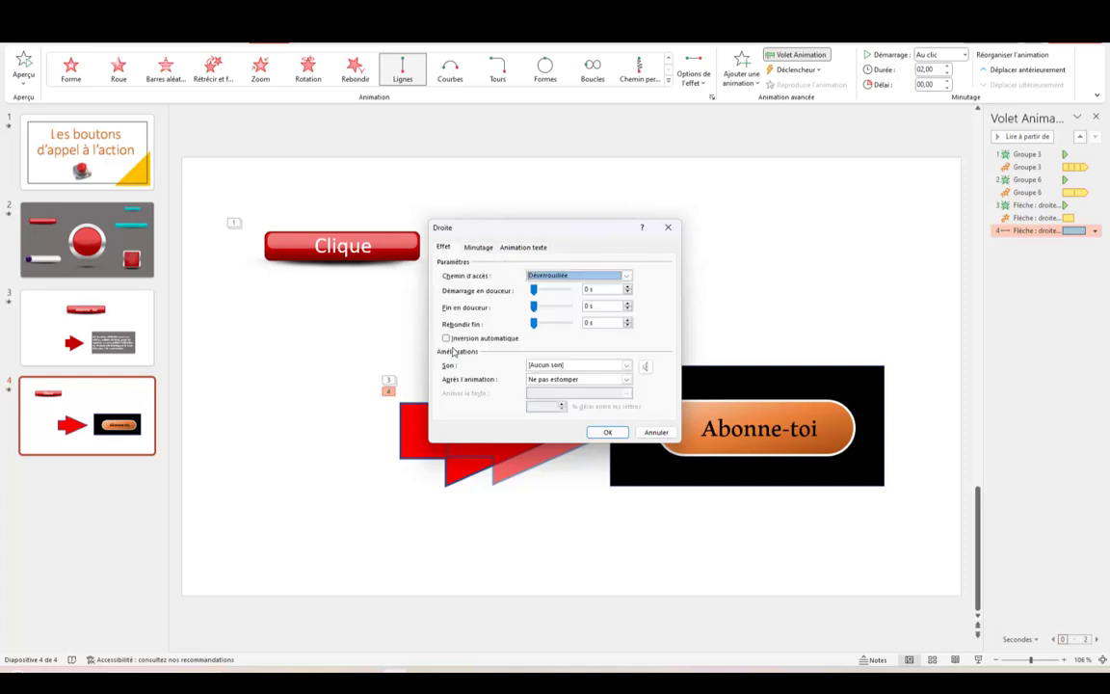
click(446, 339)
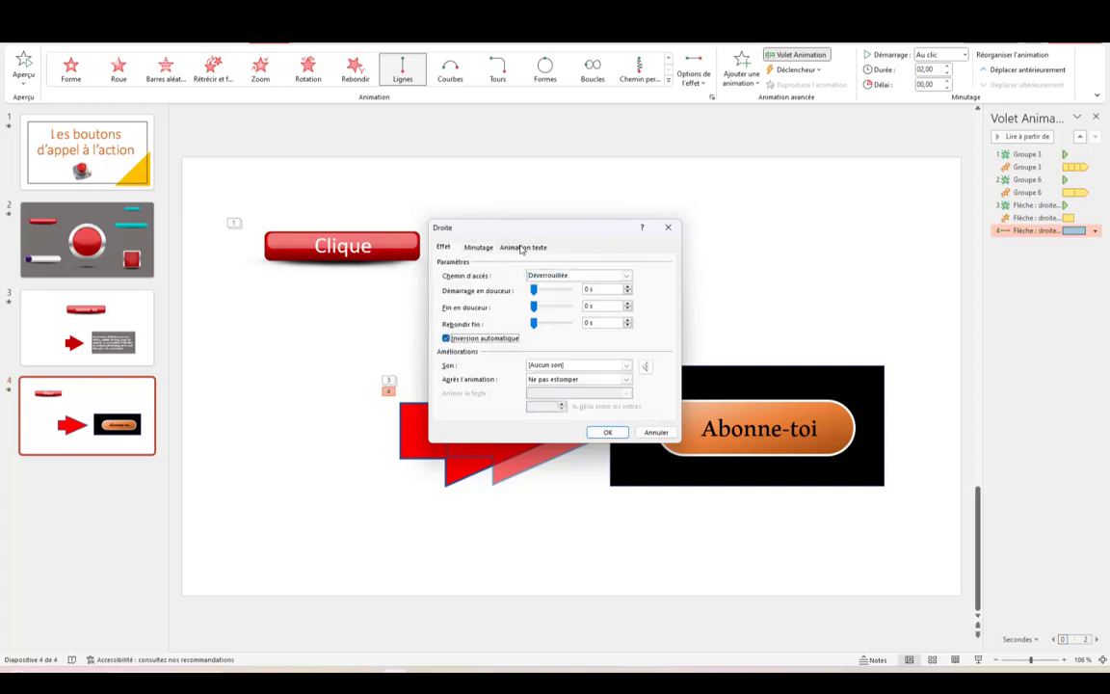
click(475, 247)
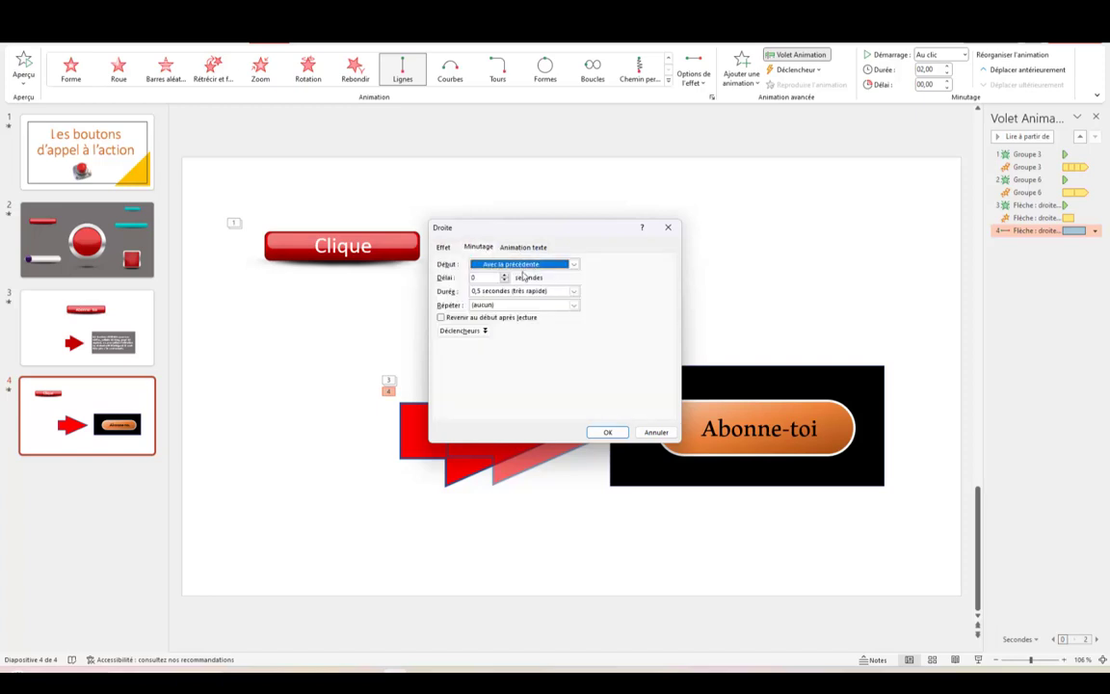
click(574, 306)
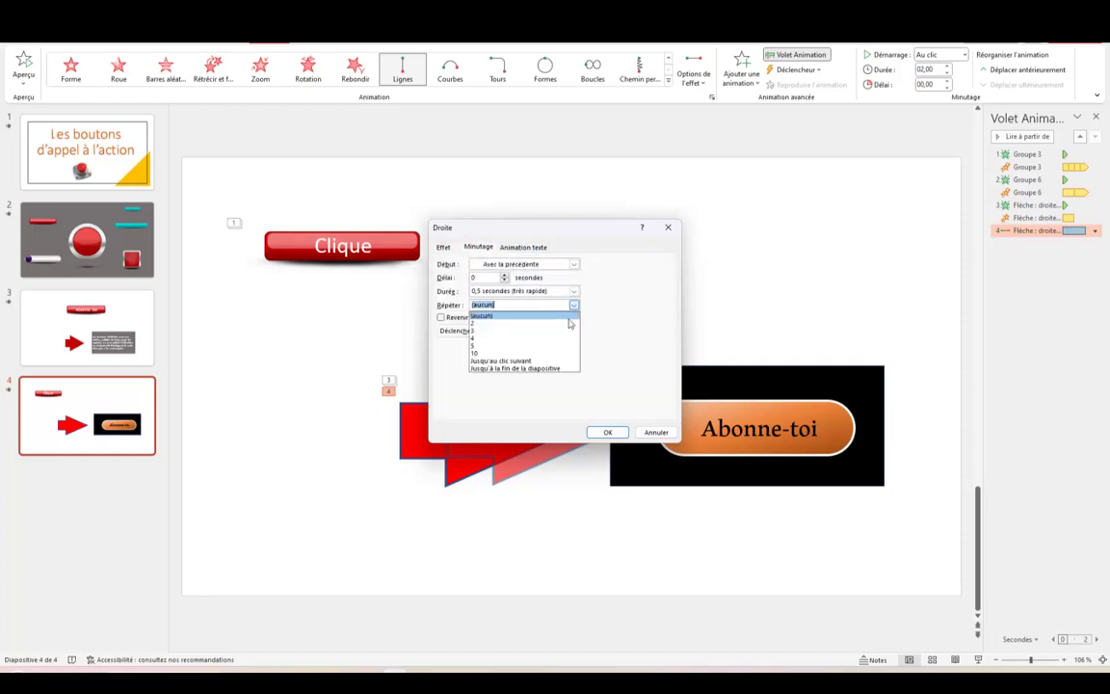
click(540, 367)
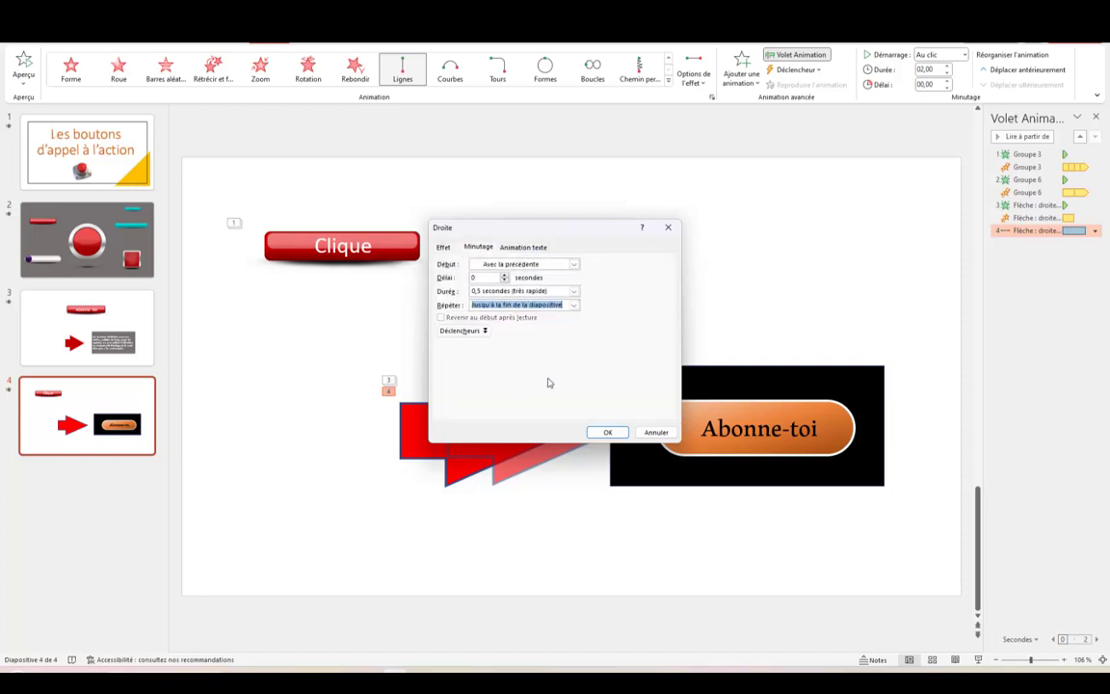
click(608, 431)
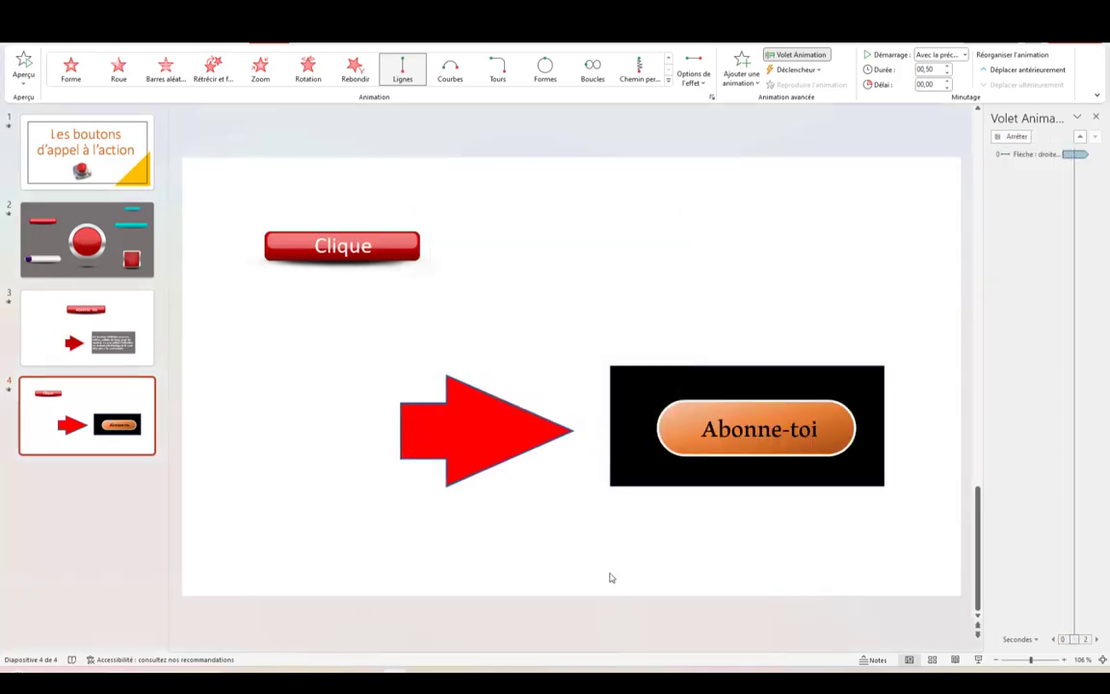
click(1060, 406)
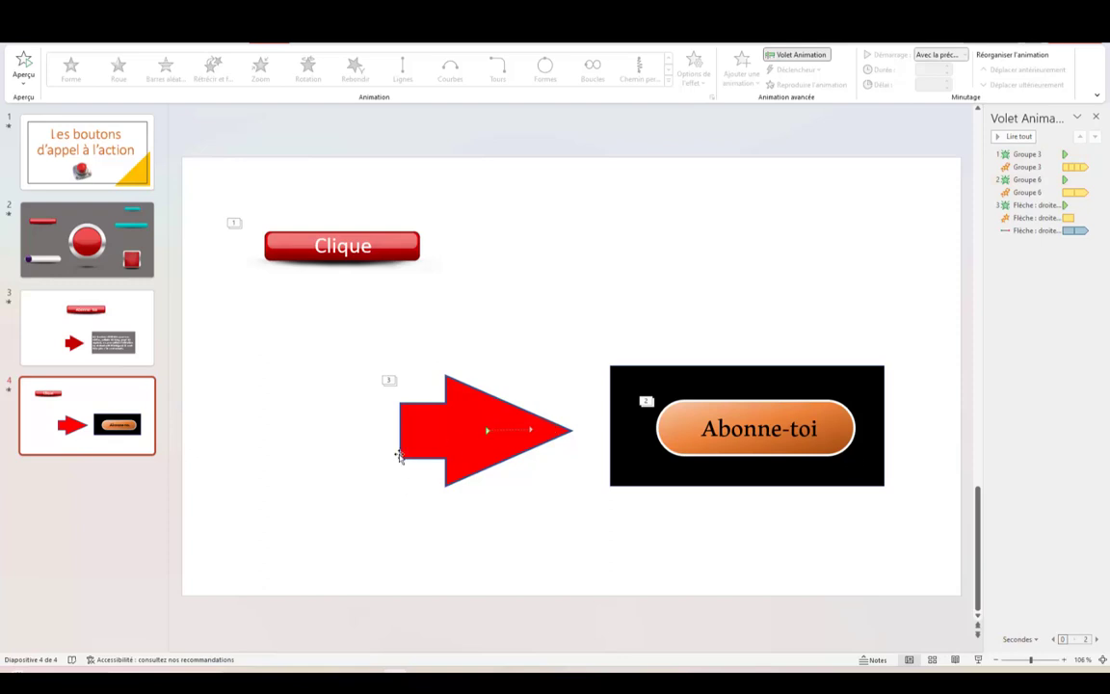
click(491, 418)
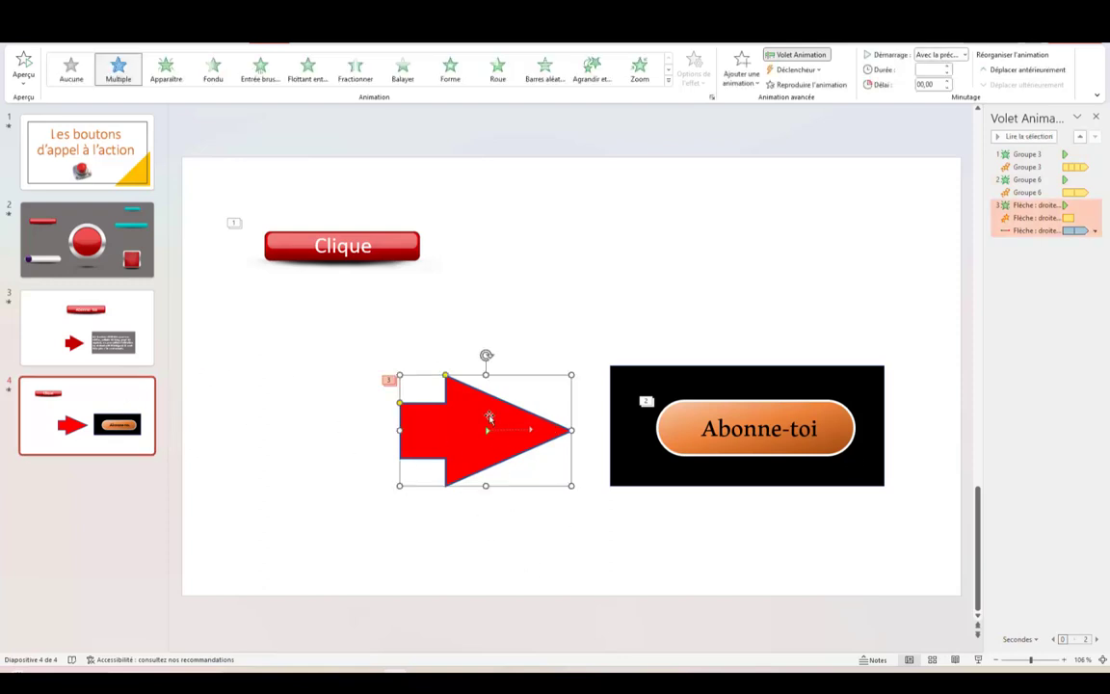
key(shift+F5)
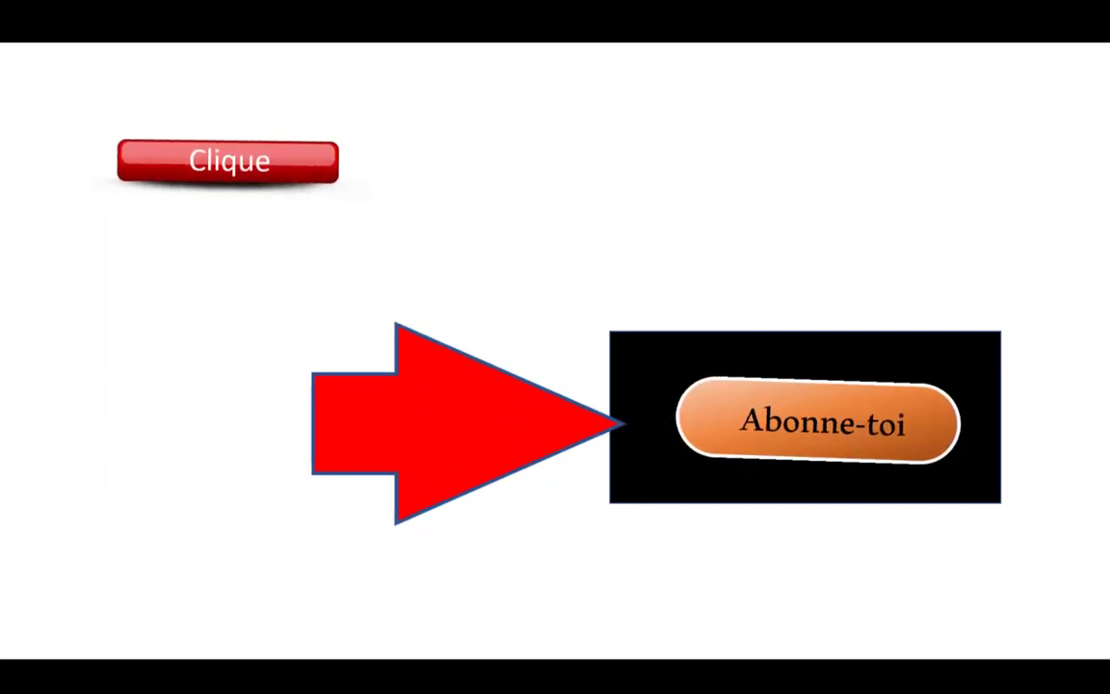
key(Escape)
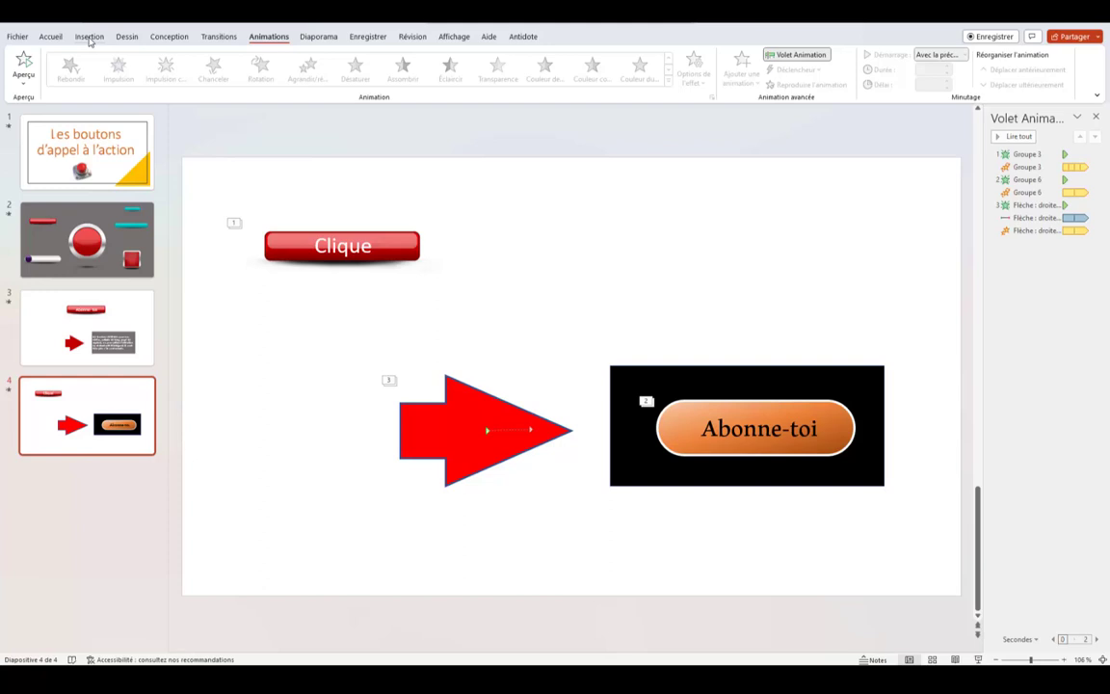
Add two blank slides, 5 and 6, using the Vide layout
click(89, 37)
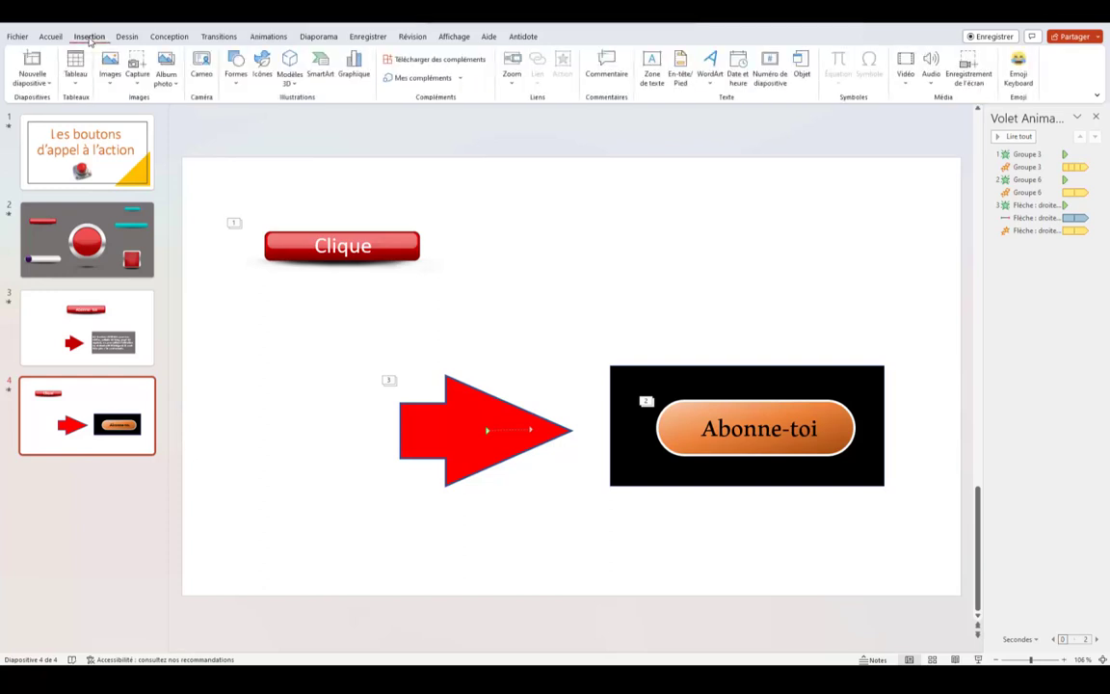
click(37, 81)
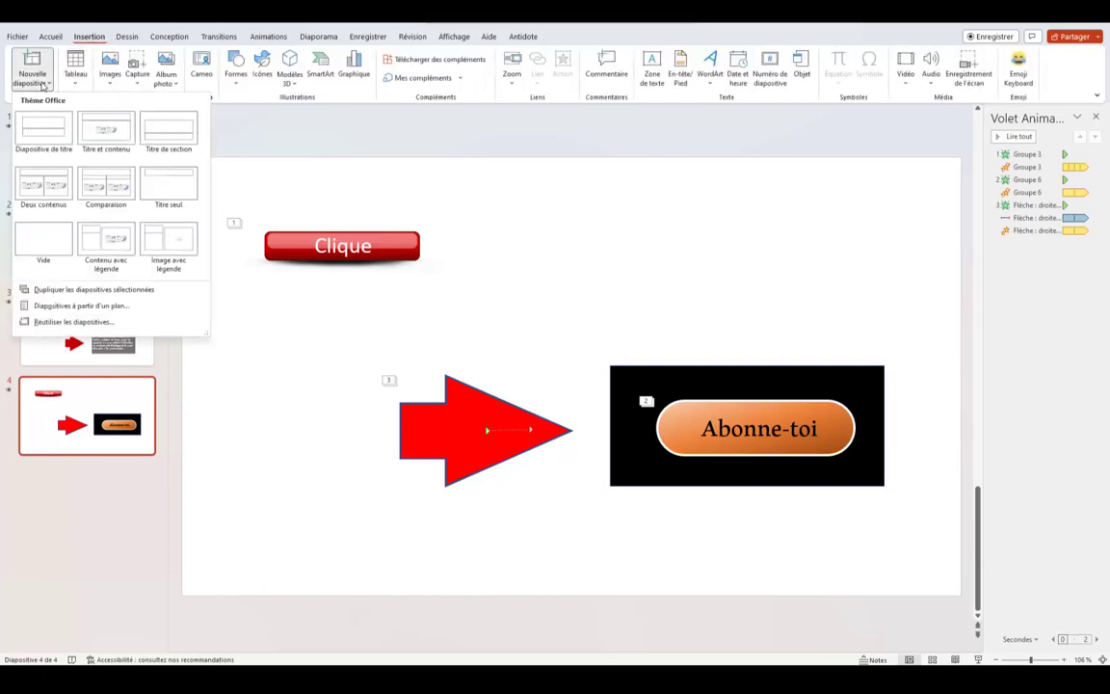
click(43, 241)
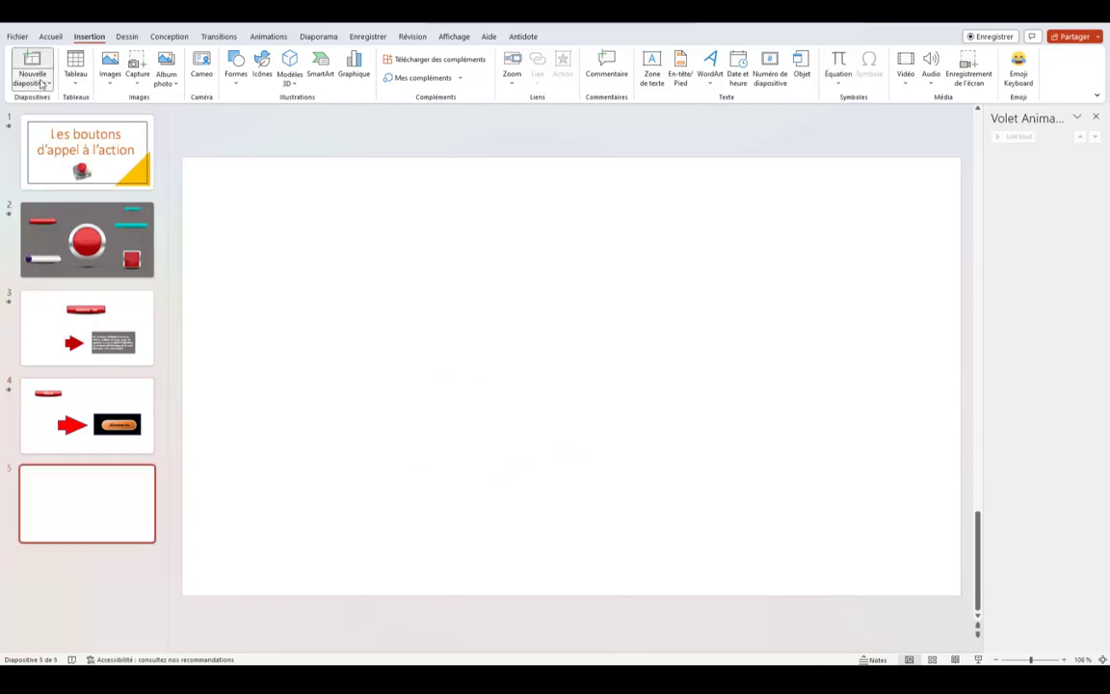
click(39, 77)
click(44, 241)
Copy the Abonne-toi button from slide 4 to slide 5 and centre it
click(46, 403)
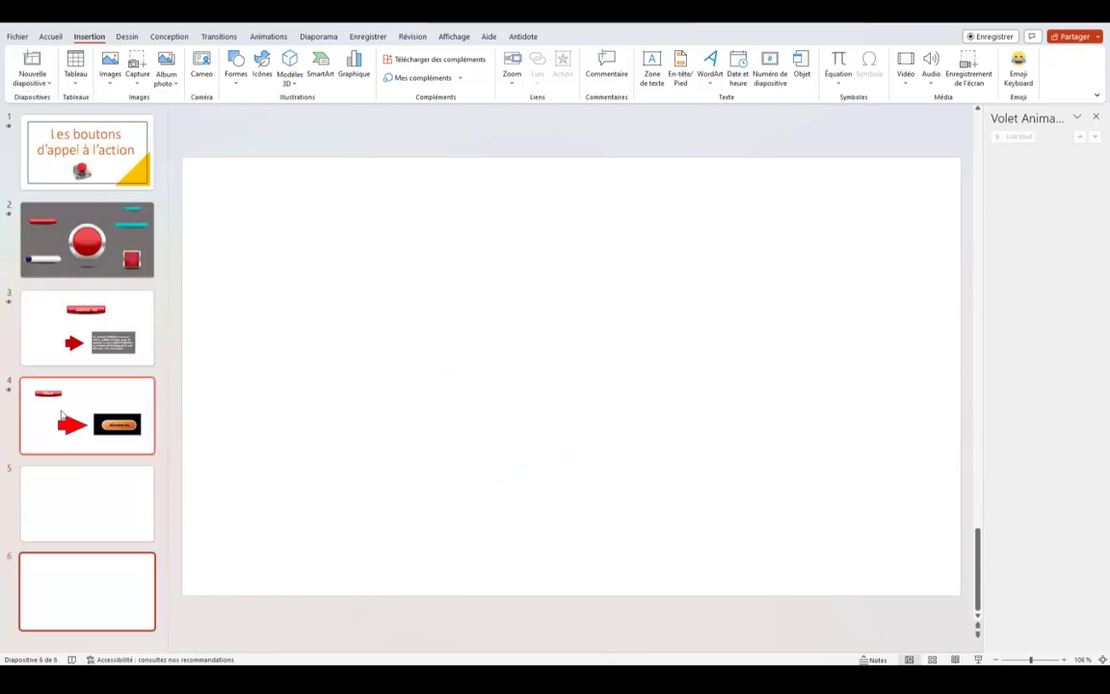
click(767, 424)
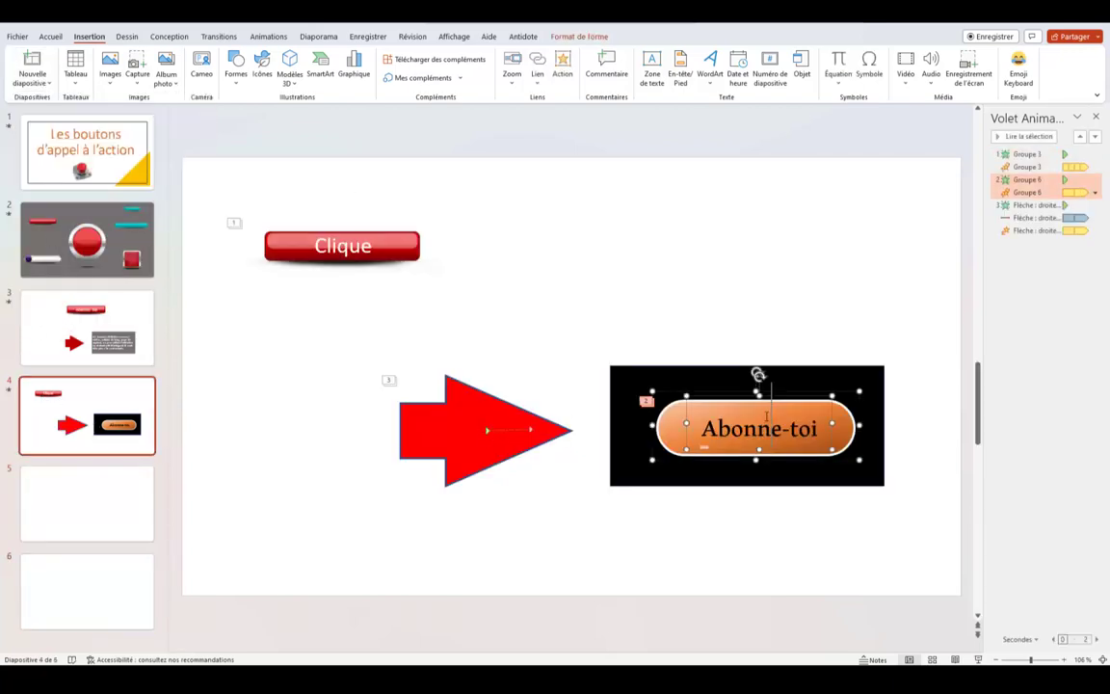
key(ctrl+z)
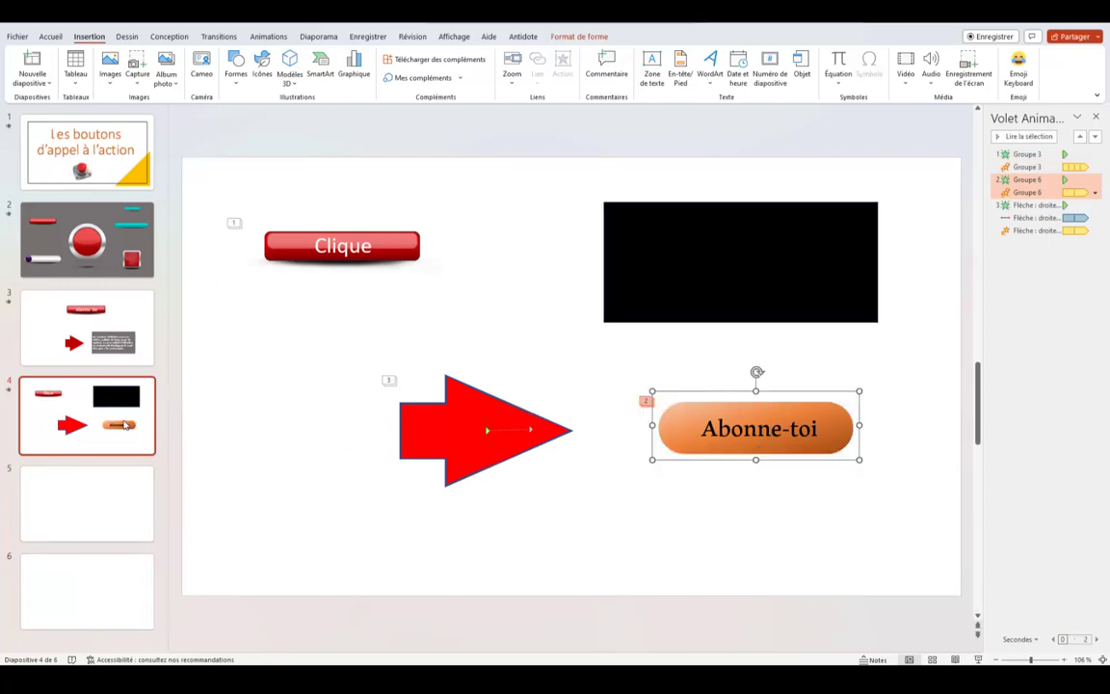
click(34, 519)
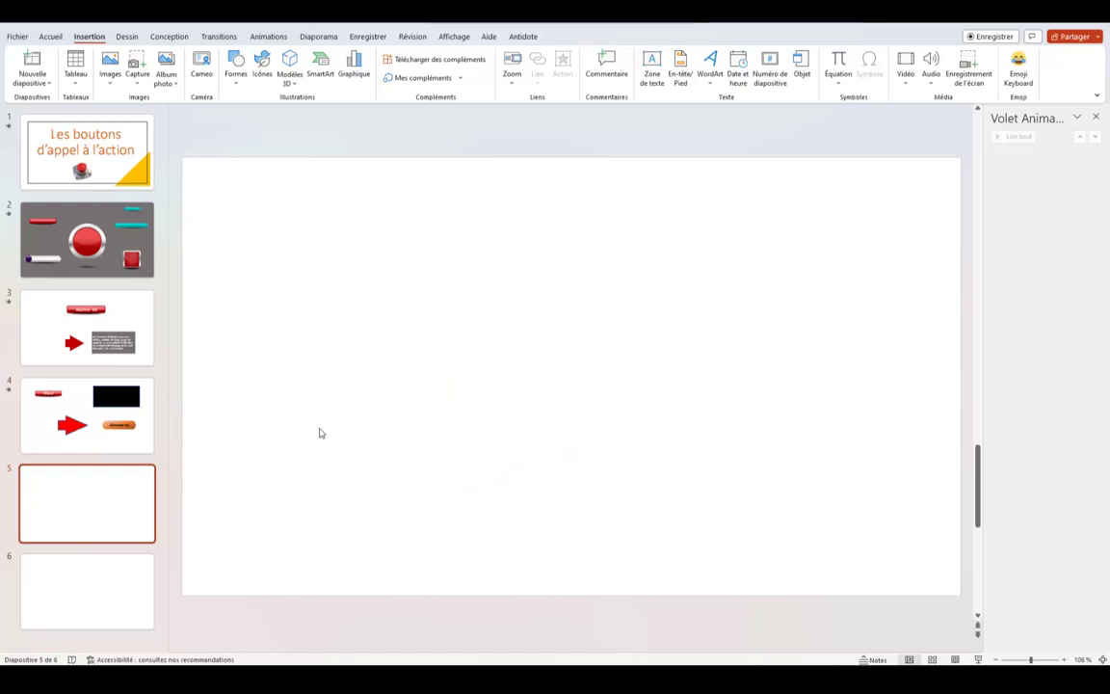
key(ctrl+v)
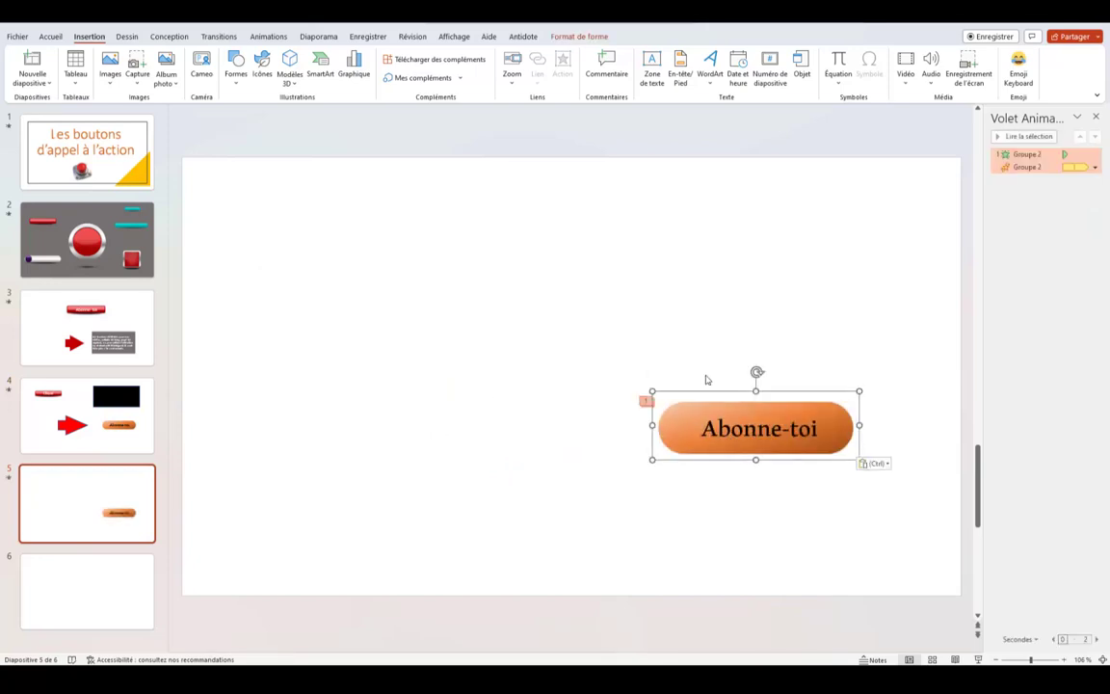
drag(699, 389, 565, 347)
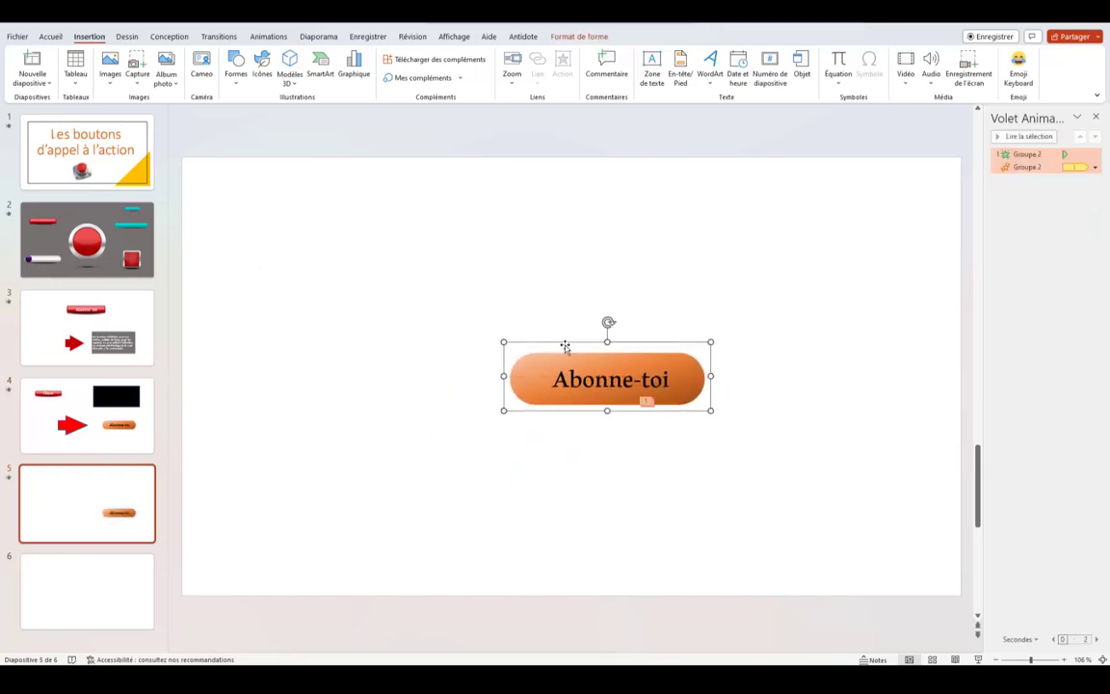
click(307, 520)
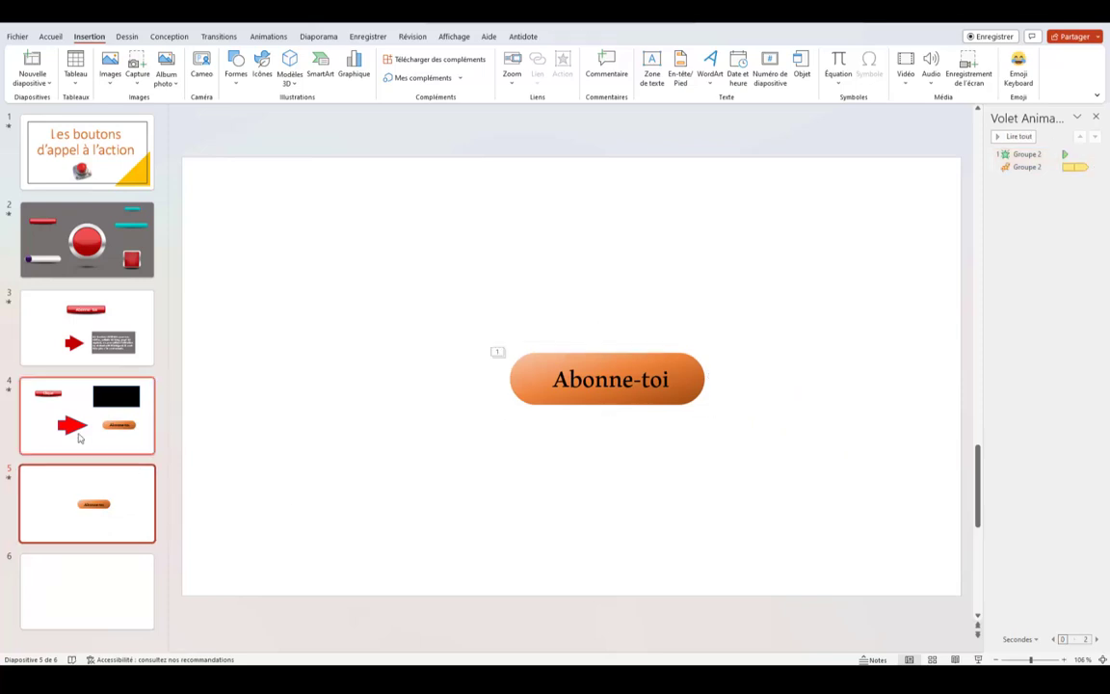
Restore the black rectangle behind the button on slide 4, then paste the red arrow onto slide 6
click(80, 439)
drag(769, 234, 787, 395)
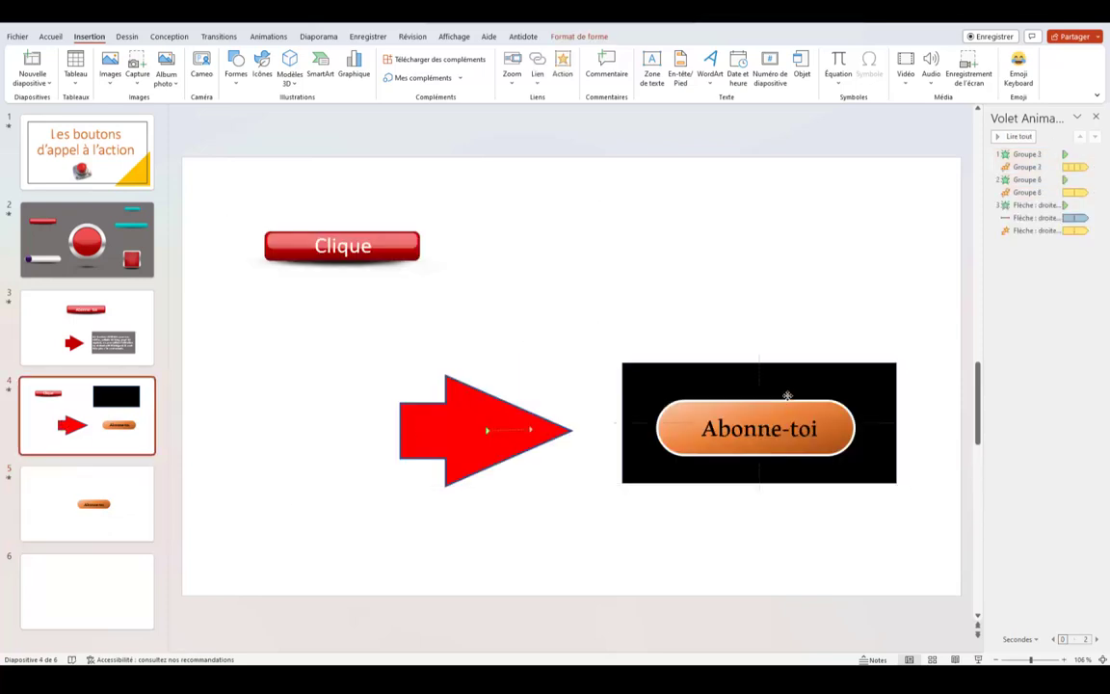
click(429, 422)
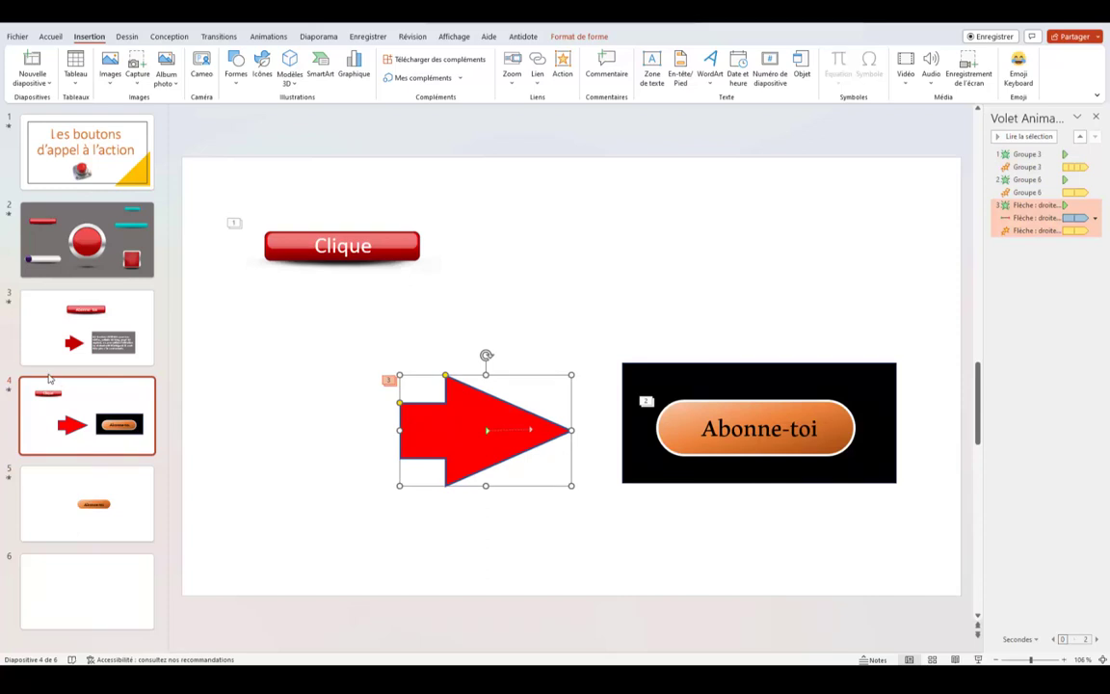
click(104, 580)
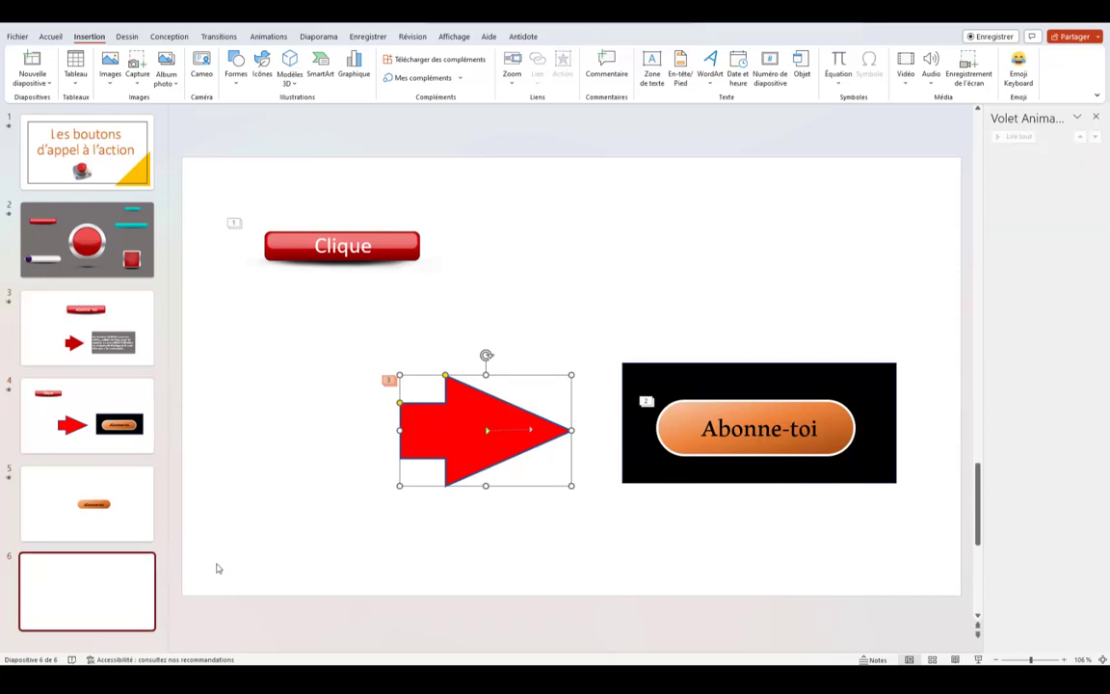
key(ctrl+v)
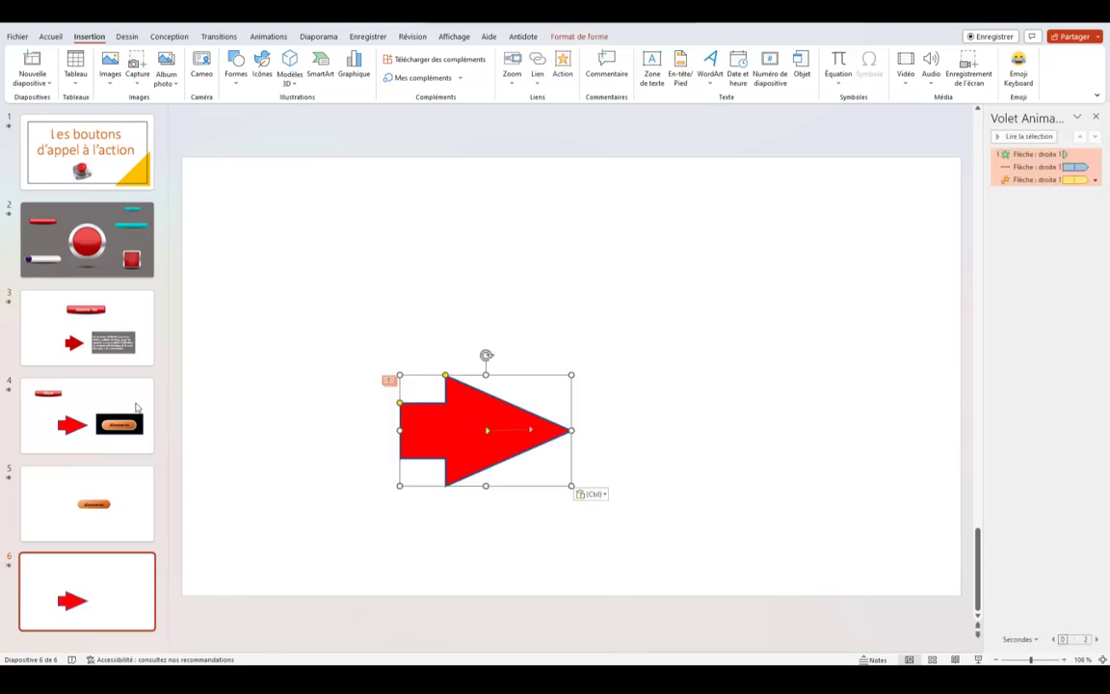
Copy the red arrow, with its animations, from slide 4
right_click(60, 388)
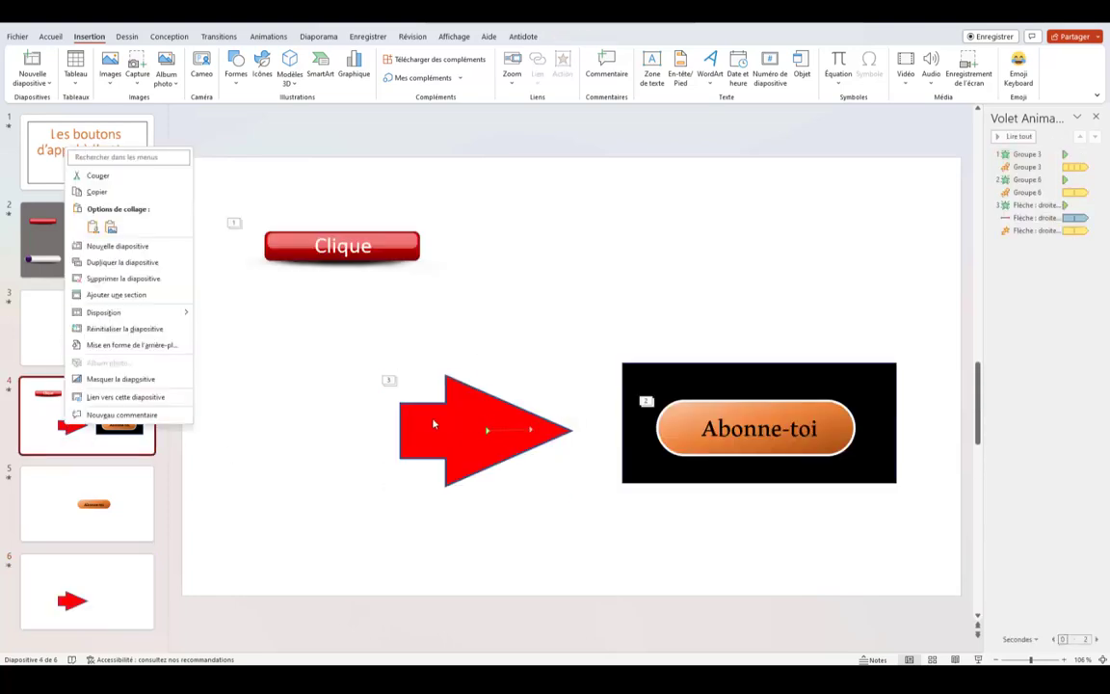
click(434, 424)
right_click(434, 424)
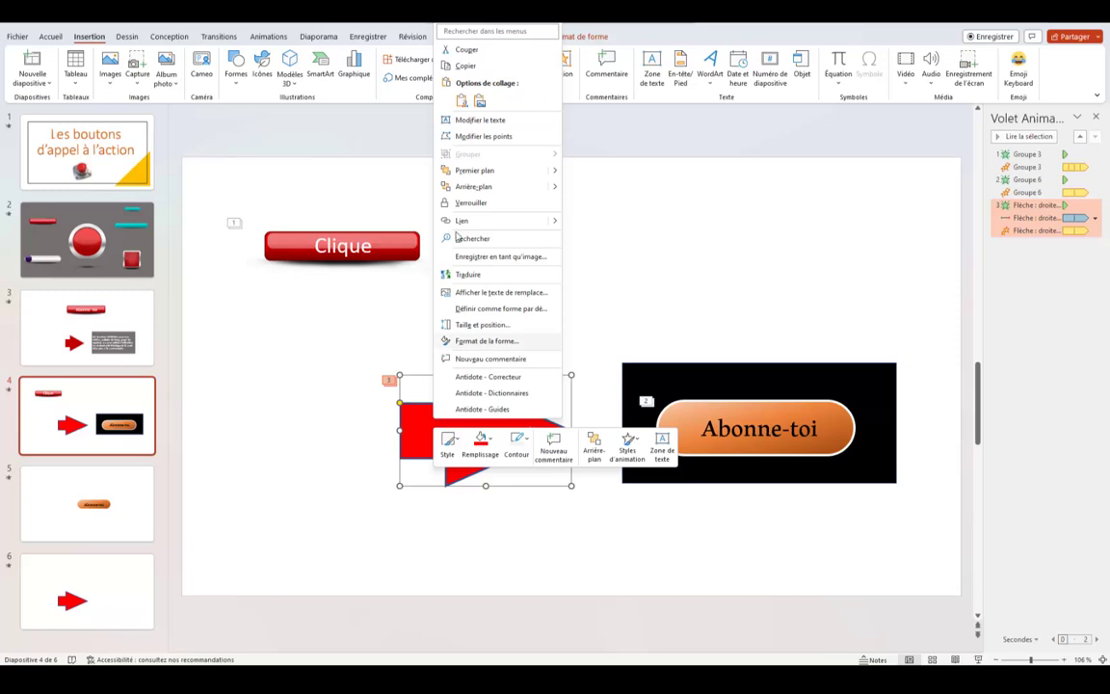
click(467, 66)
Paste the red arrow onto slide 6, then return to the Abonne-toi slide 5
click(122, 578)
right_click(712, 257)
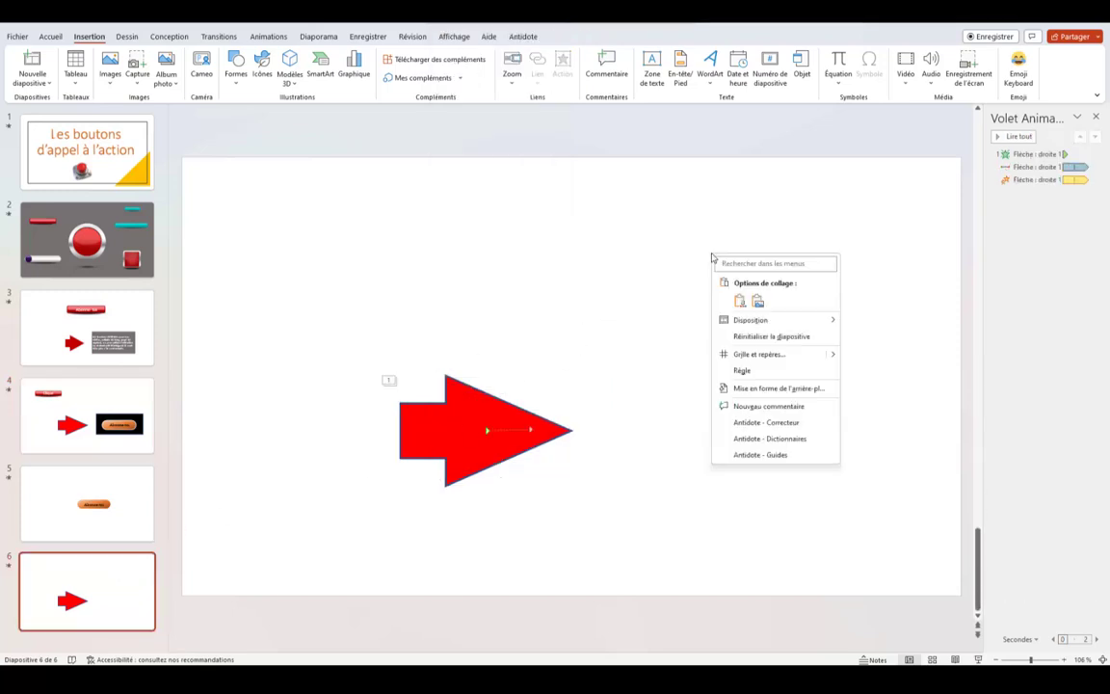
click(739, 302)
click(459, 129)
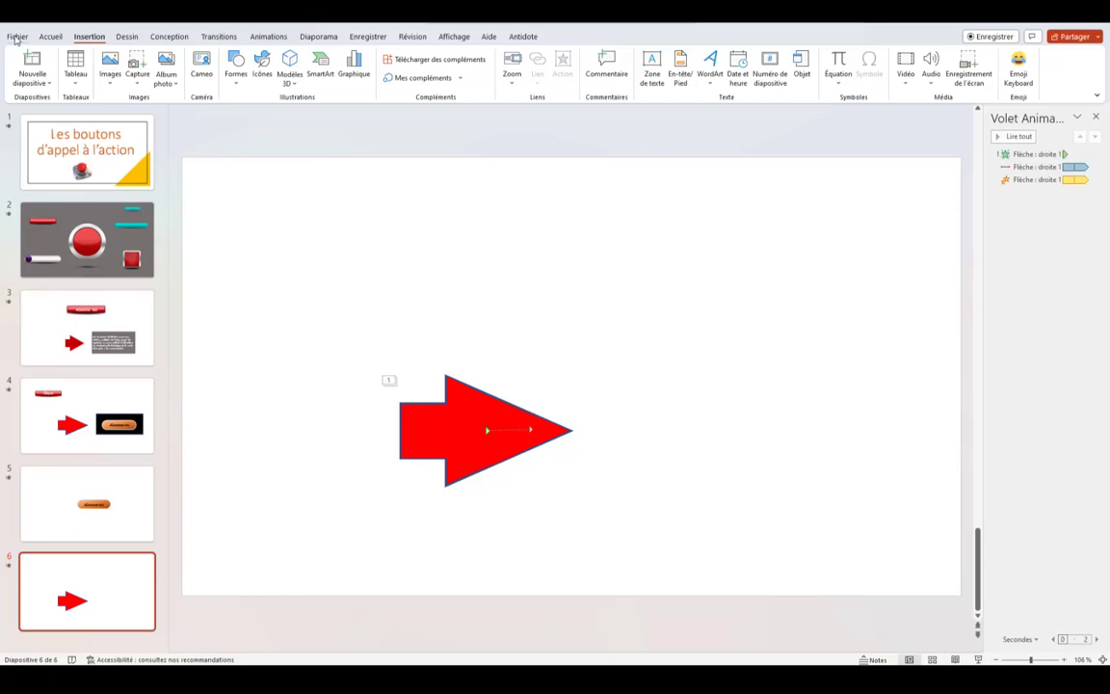
click(97, 509)
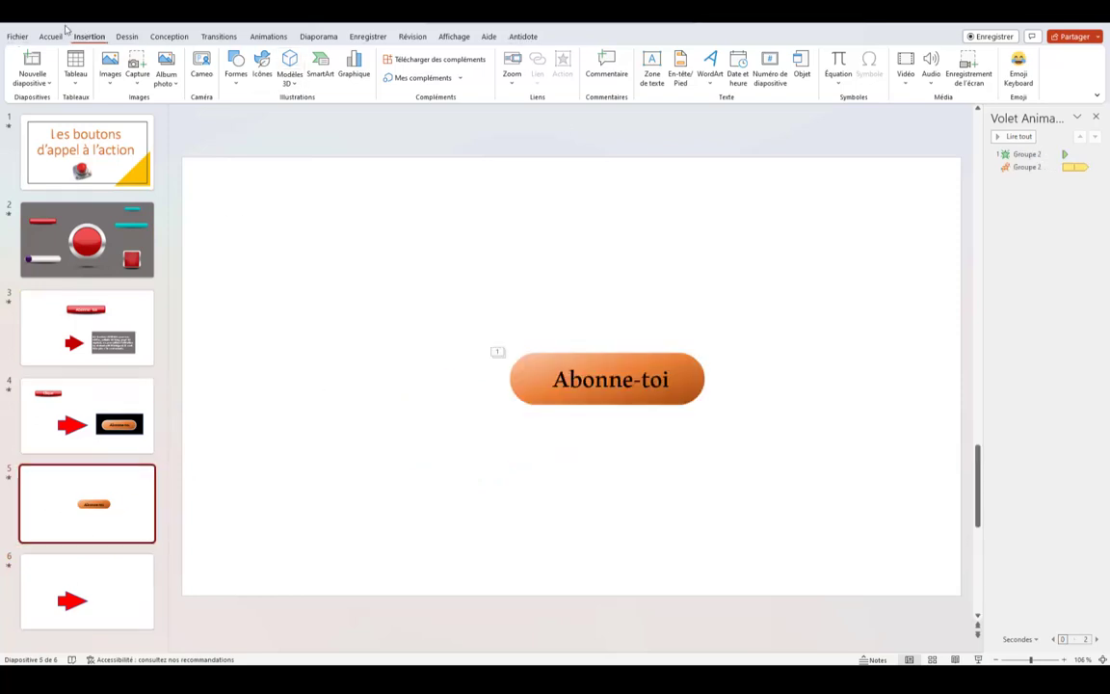
Export slide 5 alone as a Très grande 1080p transparent-background GIF named boutons animés.gif
click(16, 38)
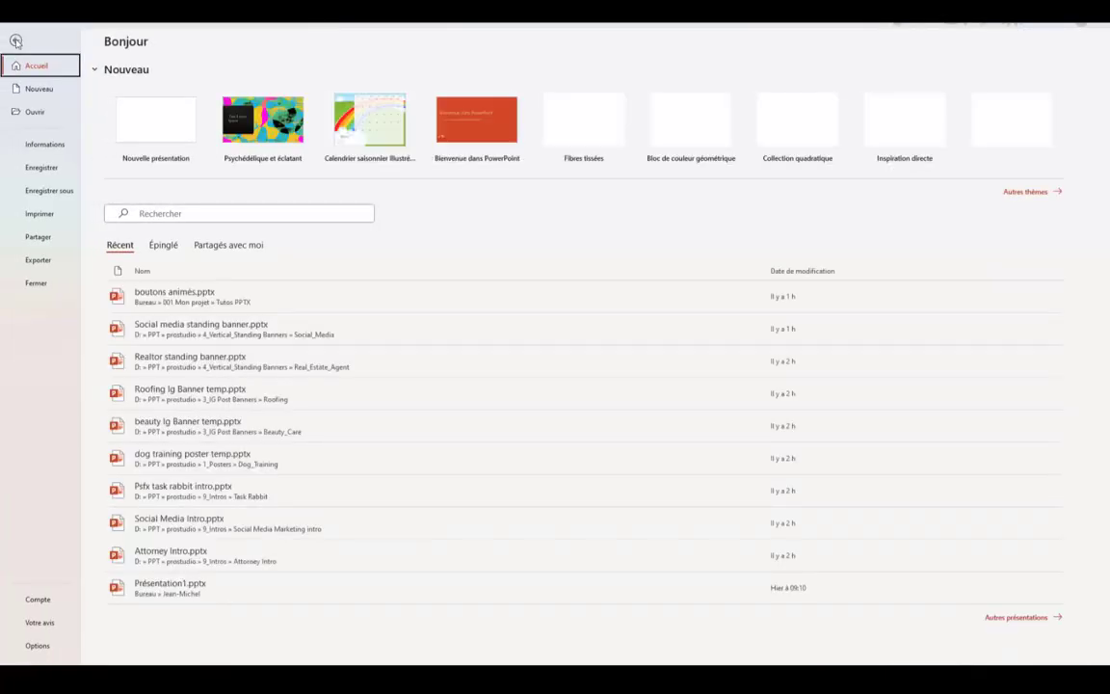
click(39, 260)
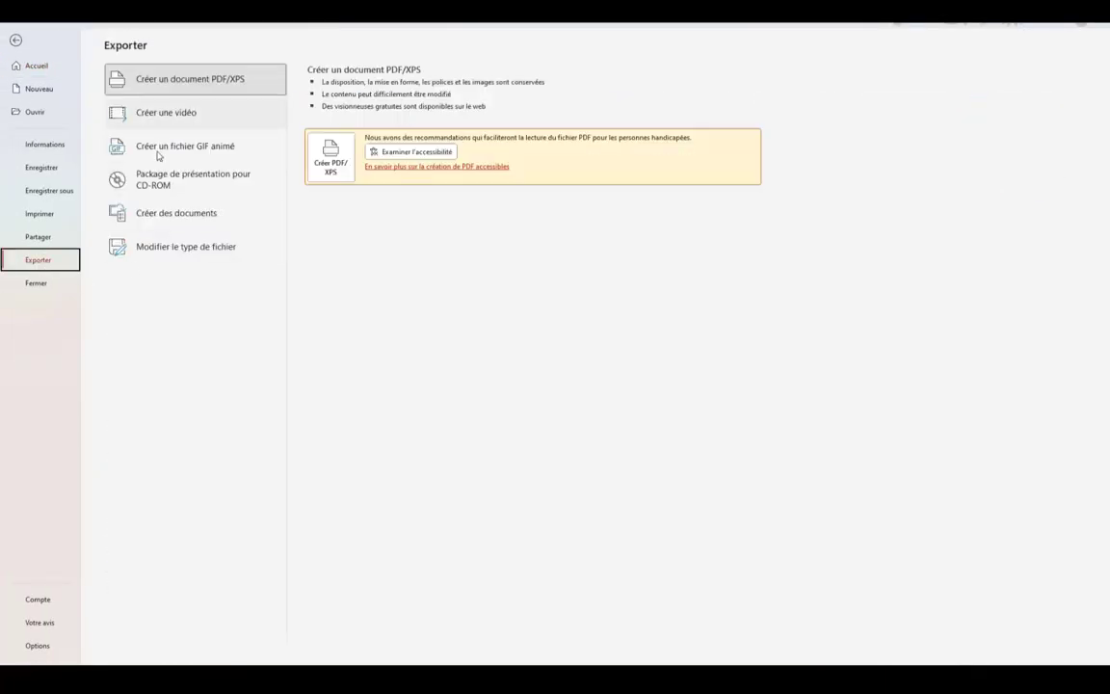
click(146, 150)
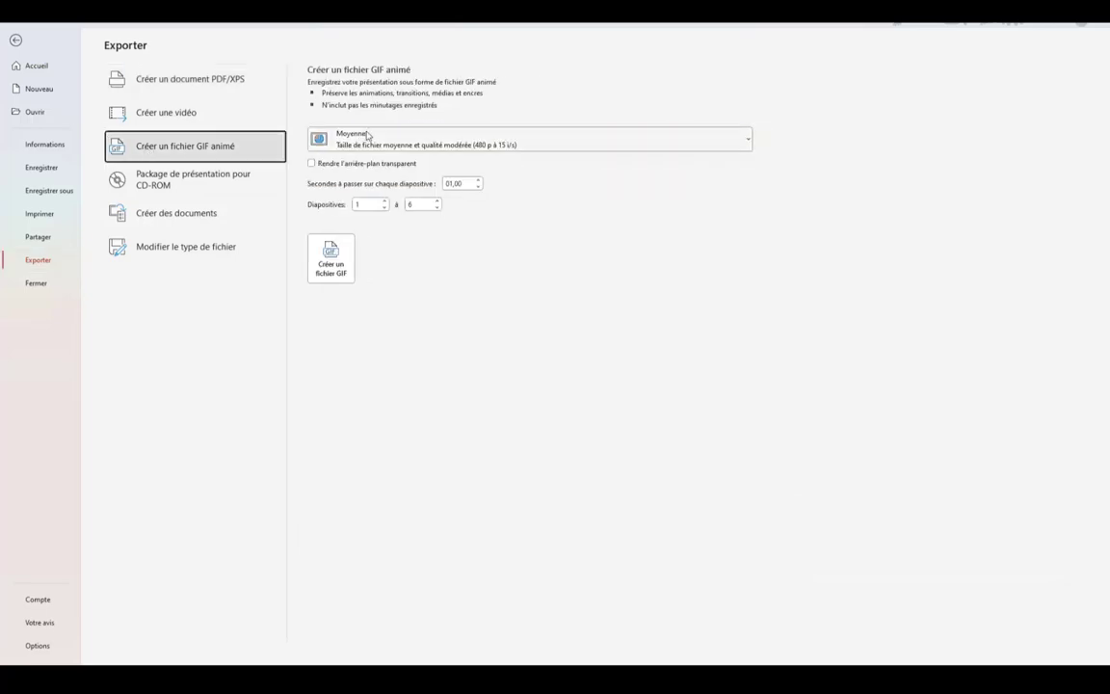
click(368, 136)
click(355, 161)
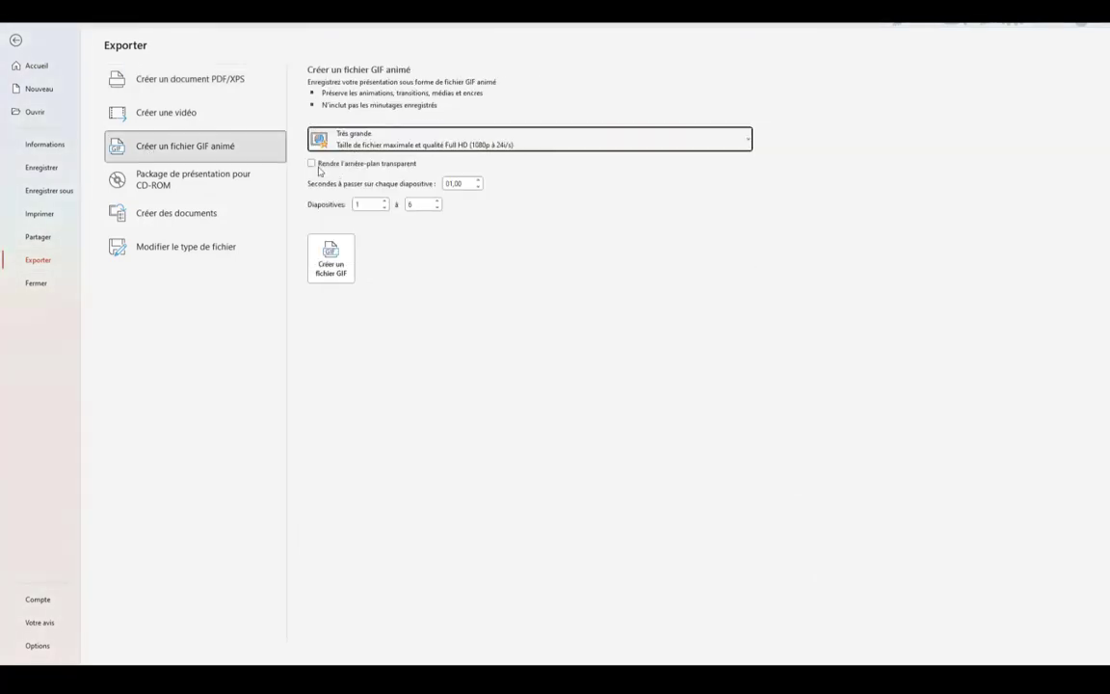
click(313, 164)
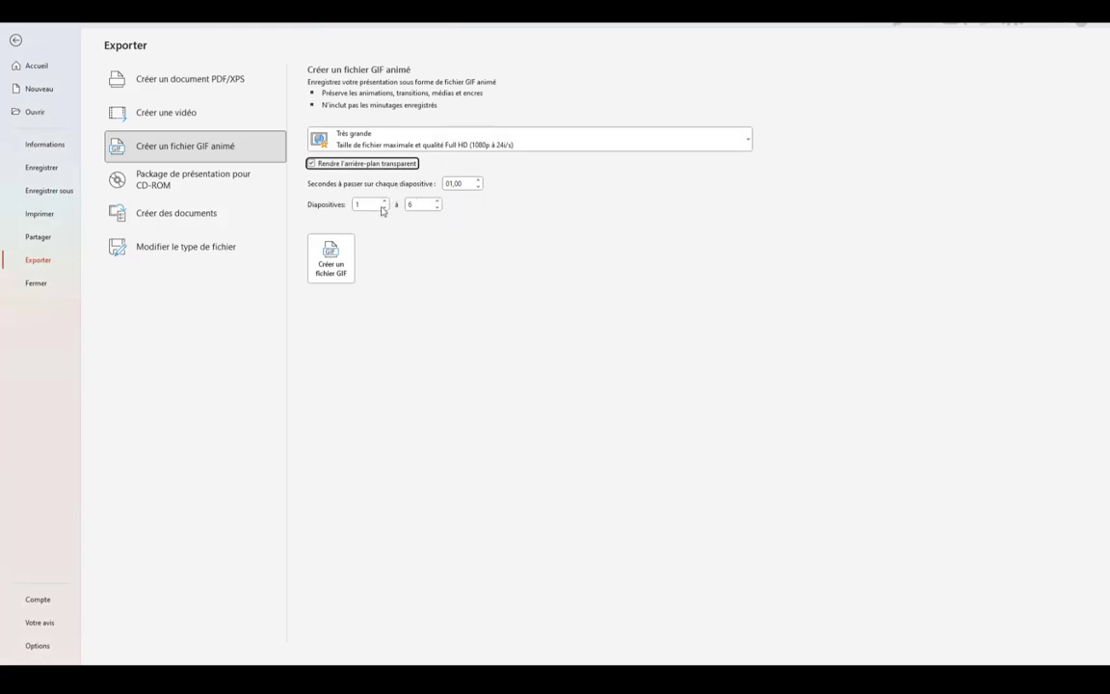
click(385, 205)
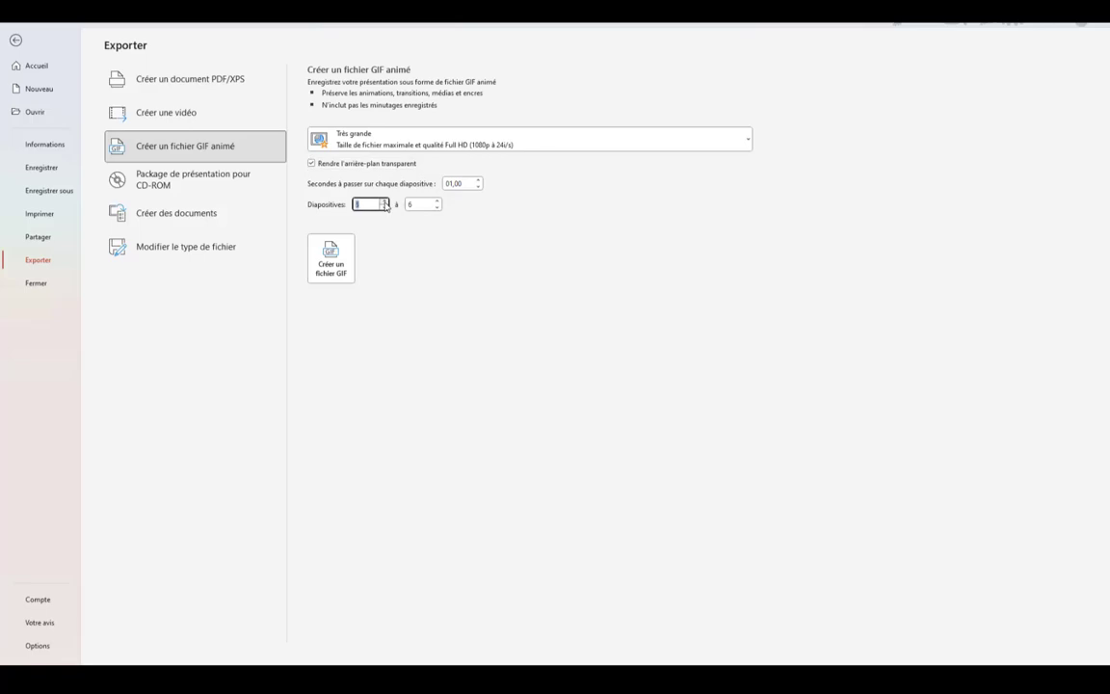
click(436, 208)
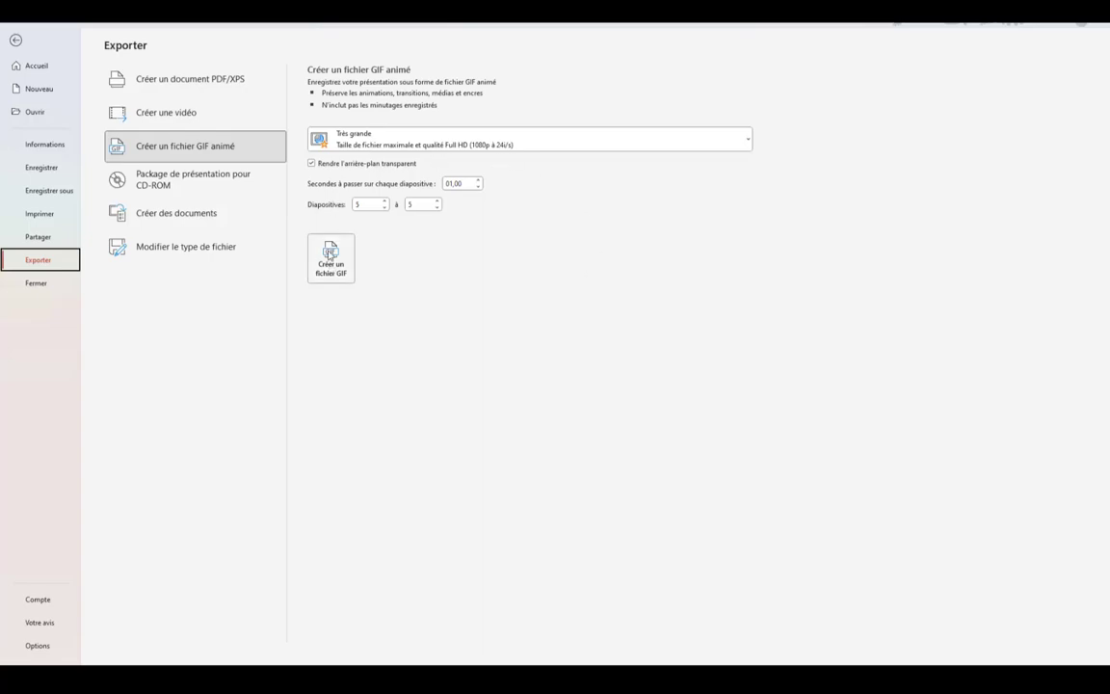
click(329, 253)
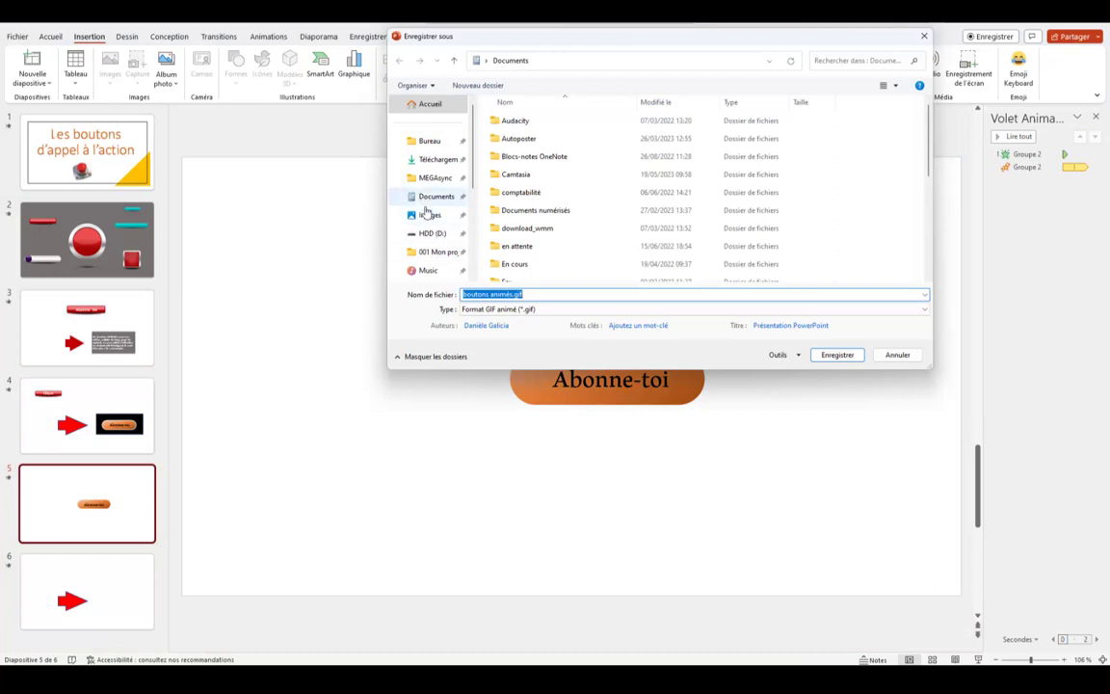
key(Escape)
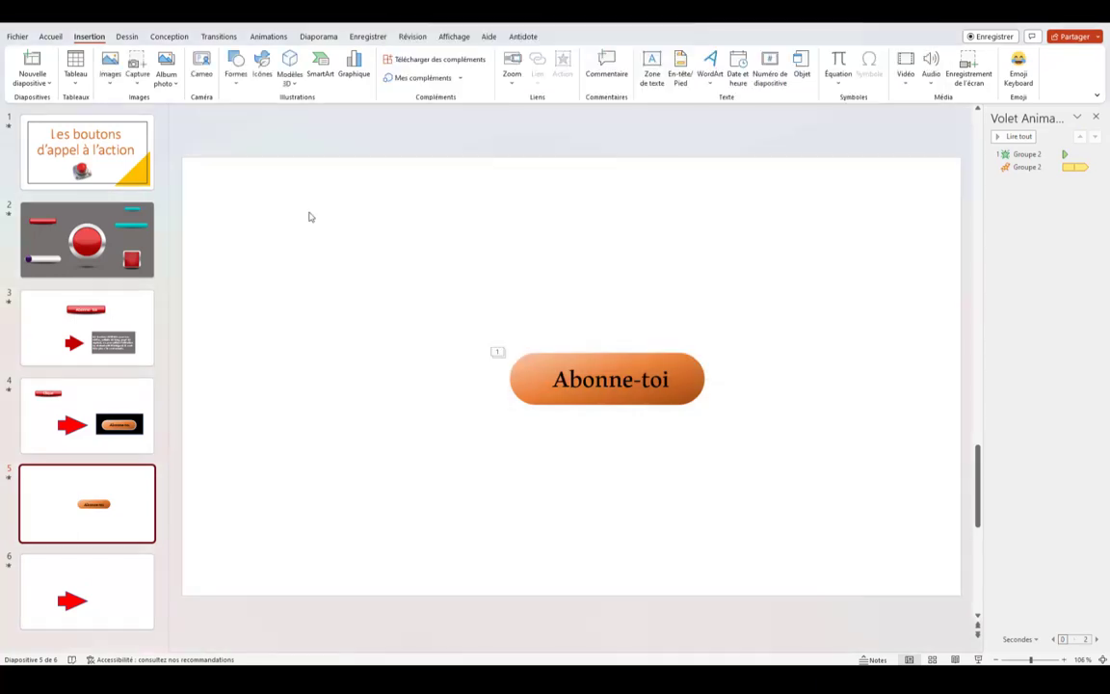
Insert boutons animés.gif from the desktop (Bureau) onto slide 5
click(87, 39)
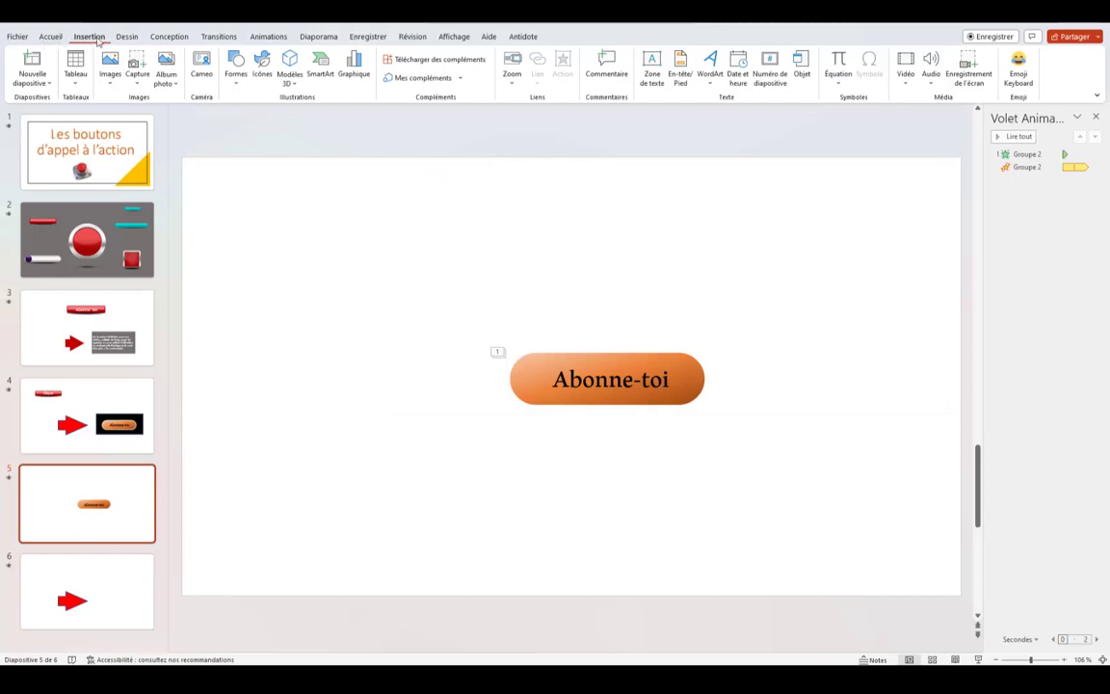
click(110, 69)
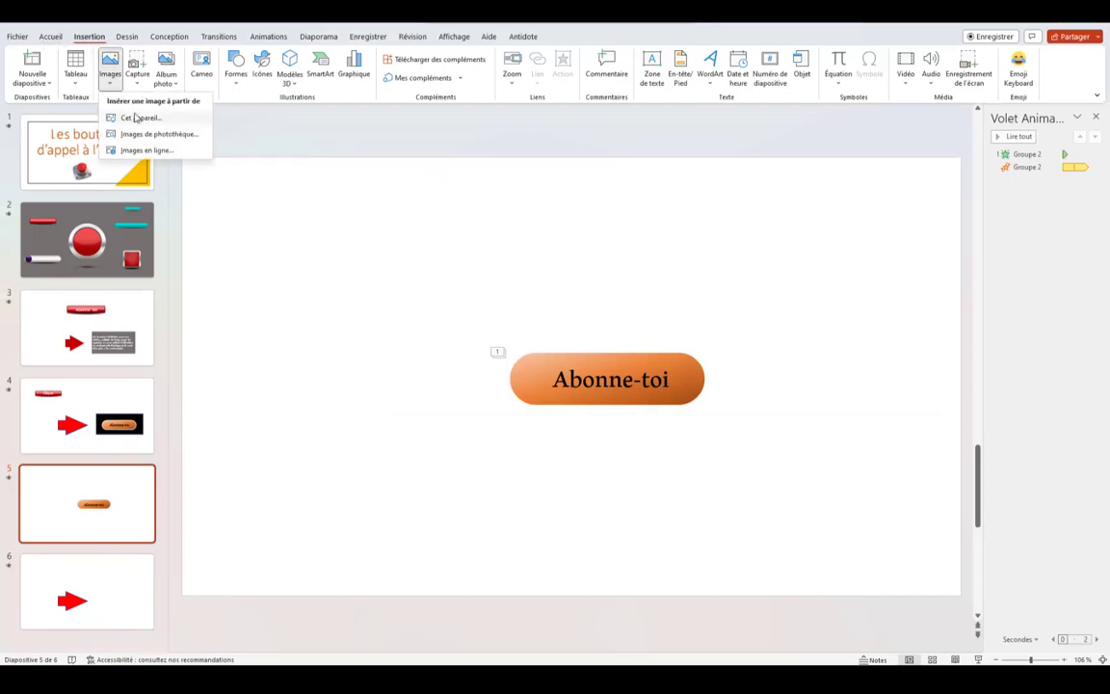
click(136, 119)
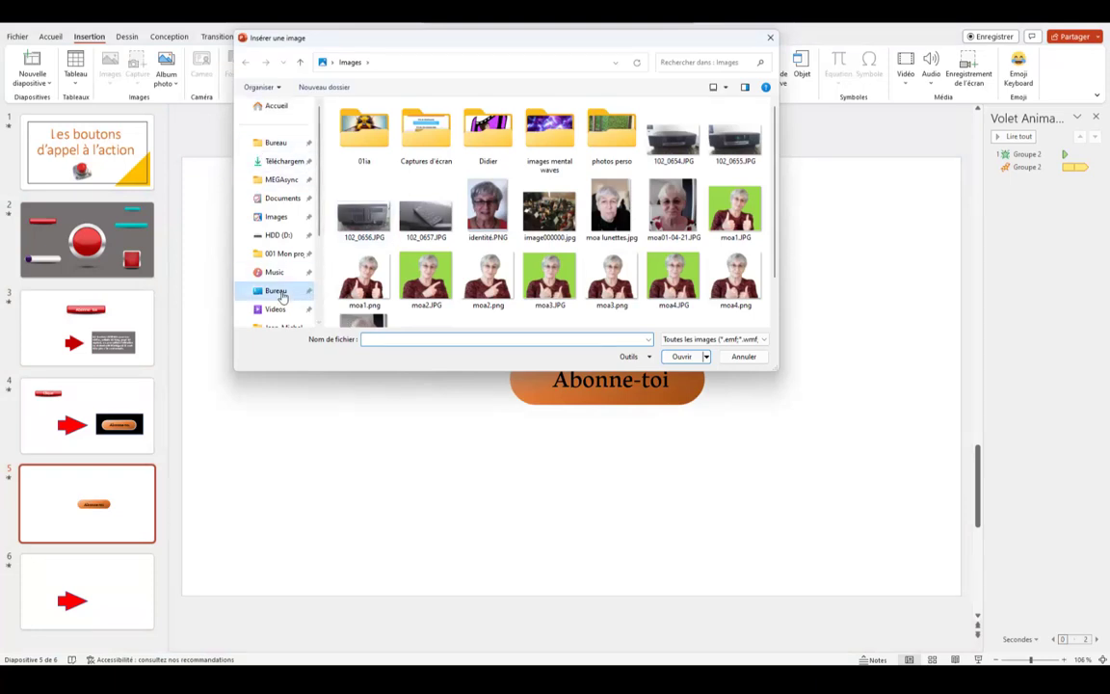
click(277, 291)
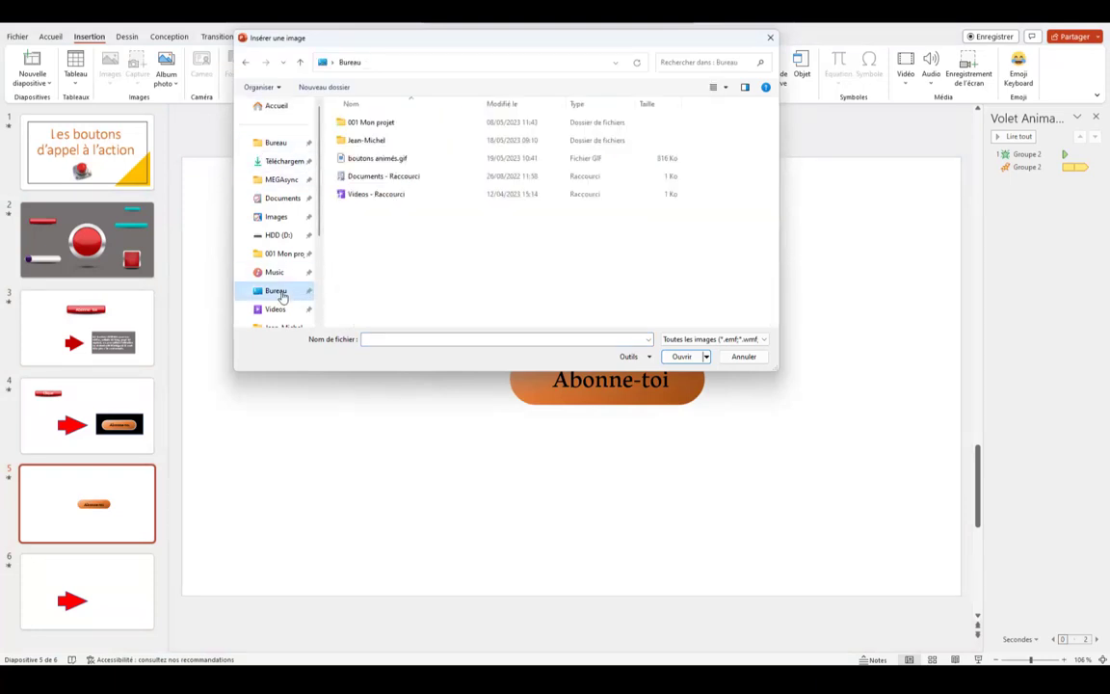
click(356, 161)
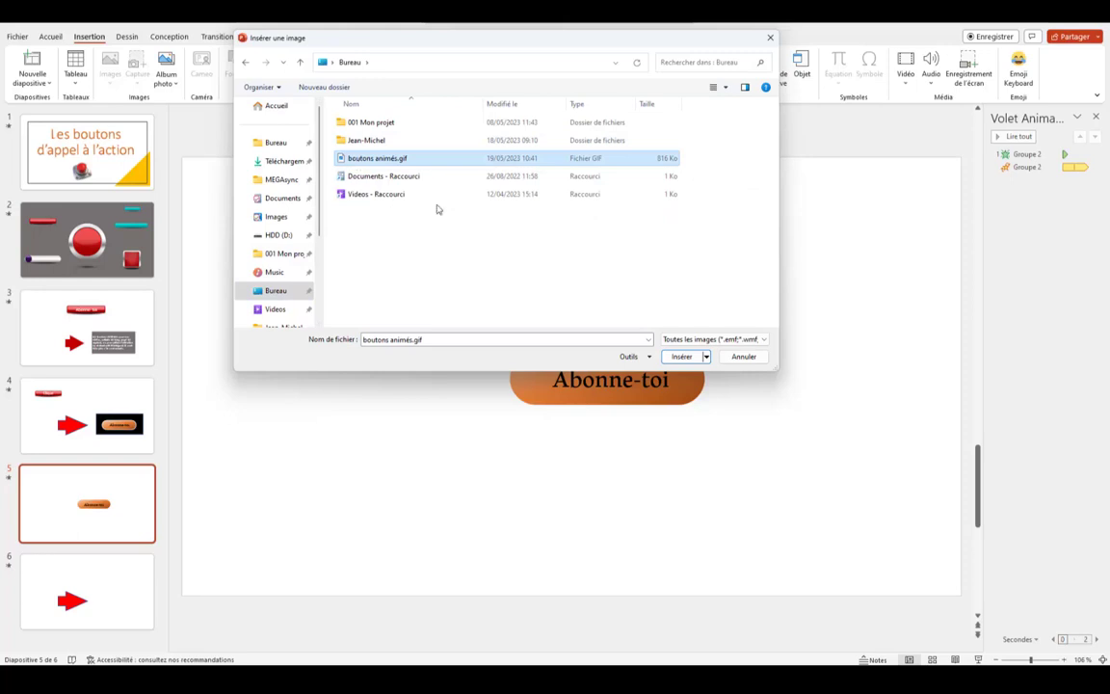
click(683, 357)
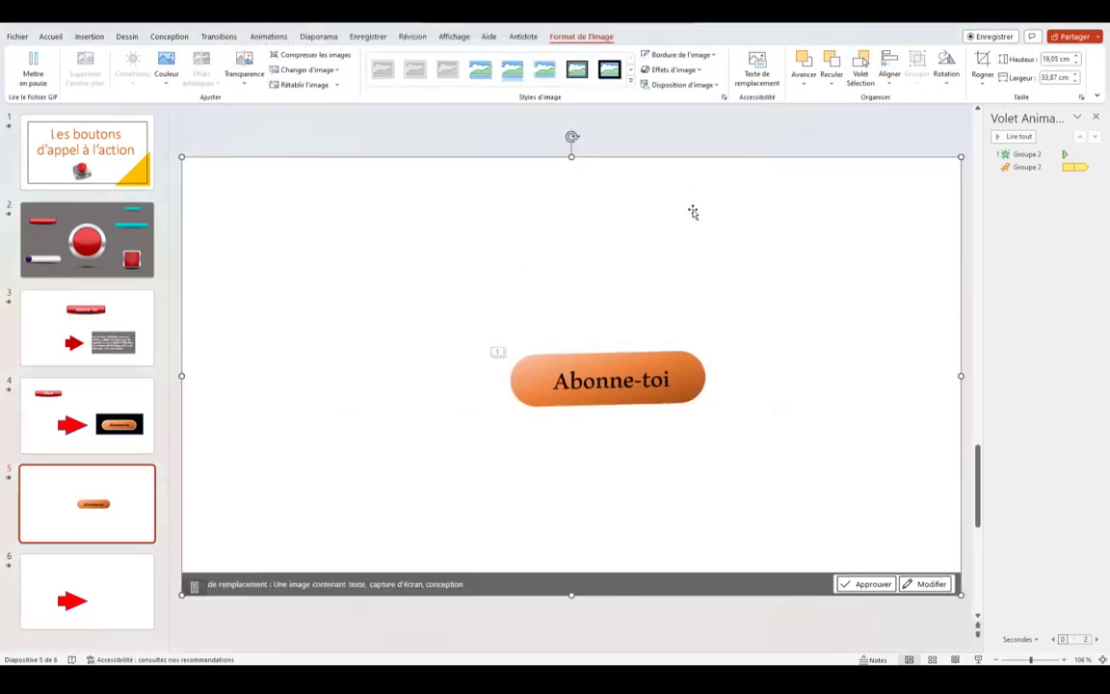
Crop away the empty top, bottom, right and left areas of the inserted GIF
click(983, 66)
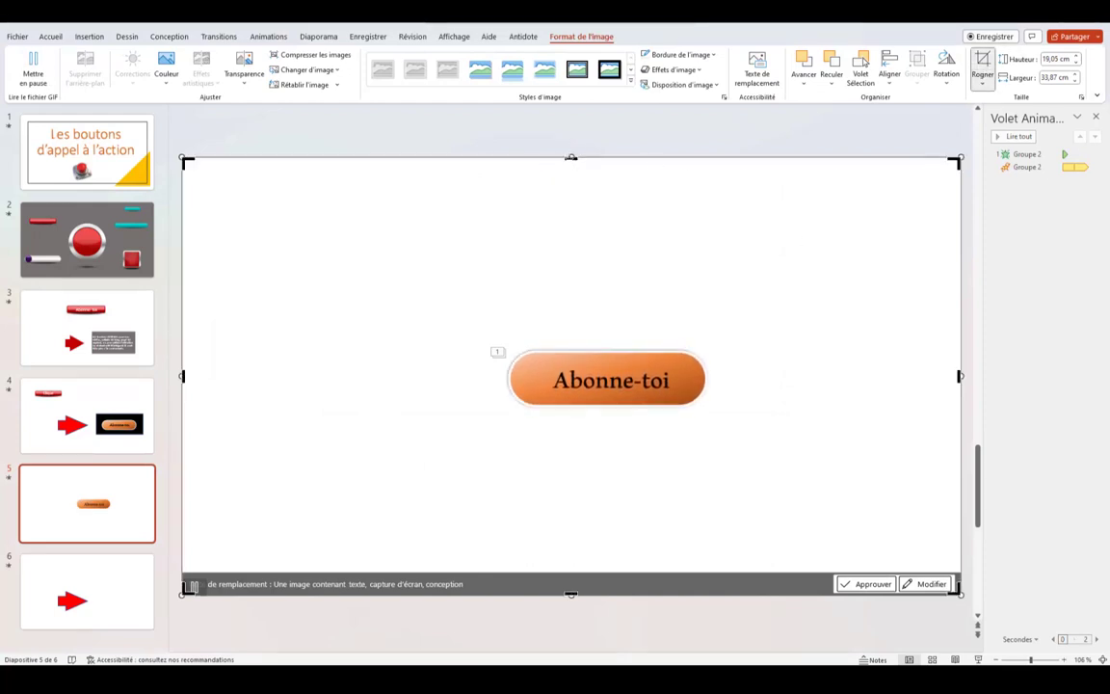
drag(572, 157, 560, 316)
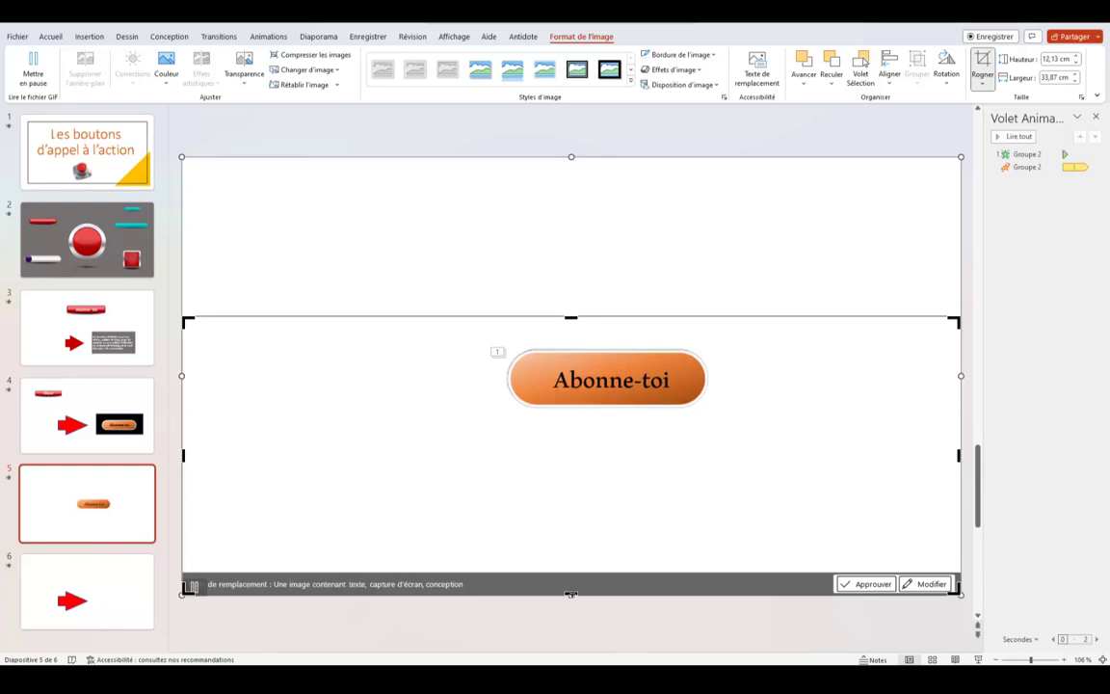
drag(571, 594, 566, 427)
drag(959, 372, 842, 372)
key(Escape)
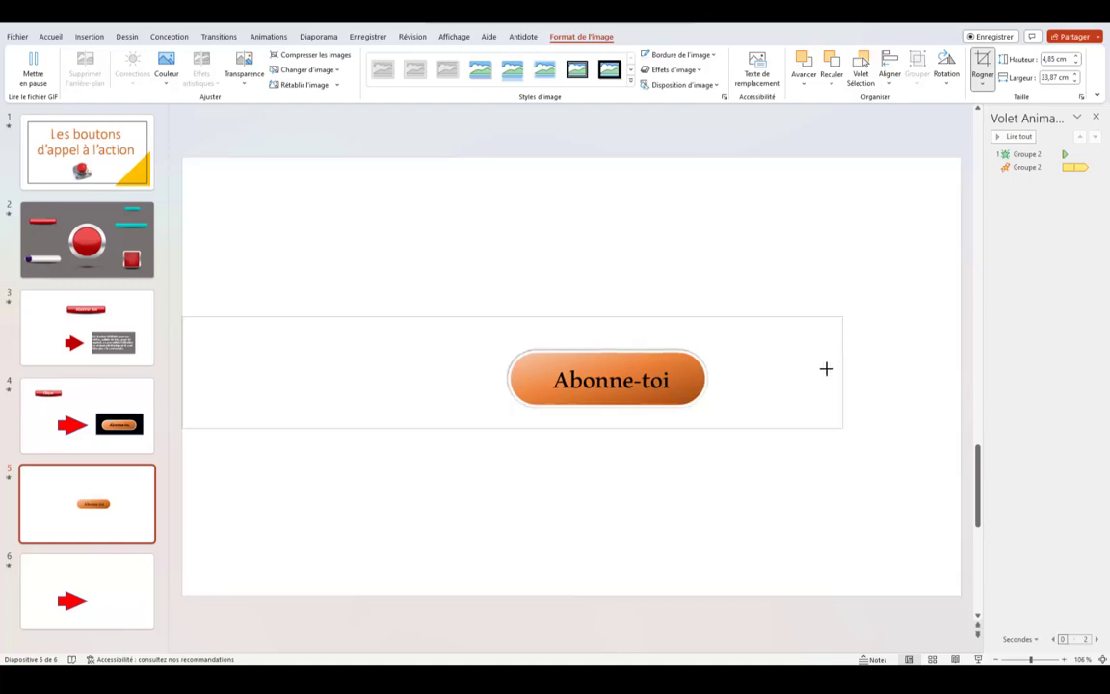
click(216, 384)
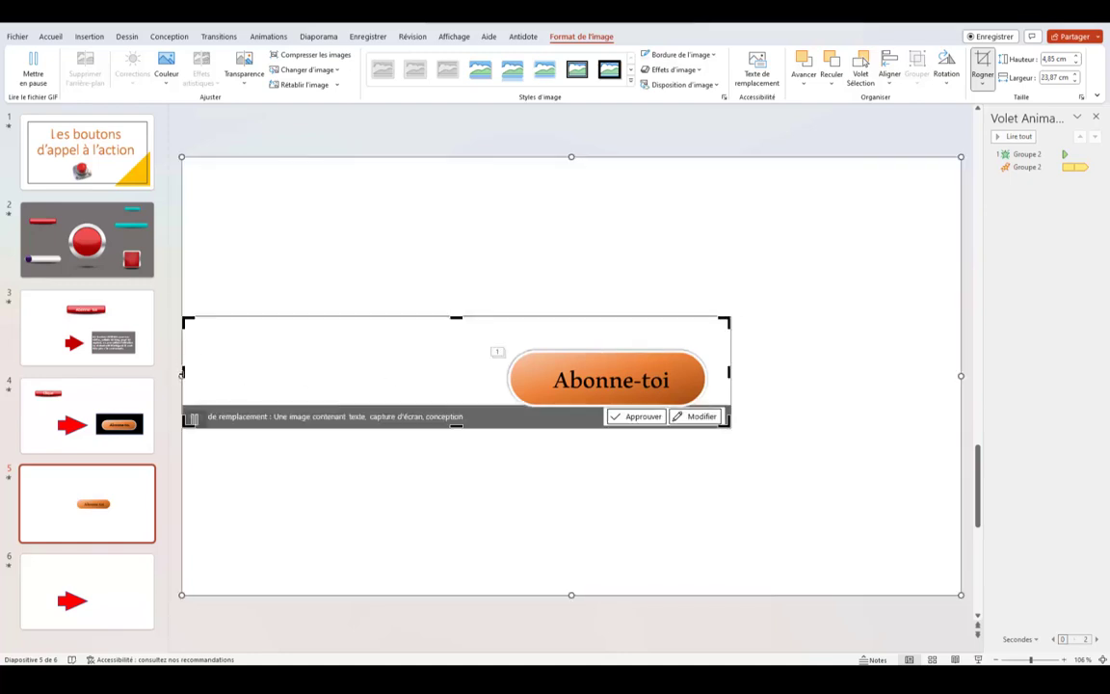
drag(209, 372, 437, 364)
key(Escape)
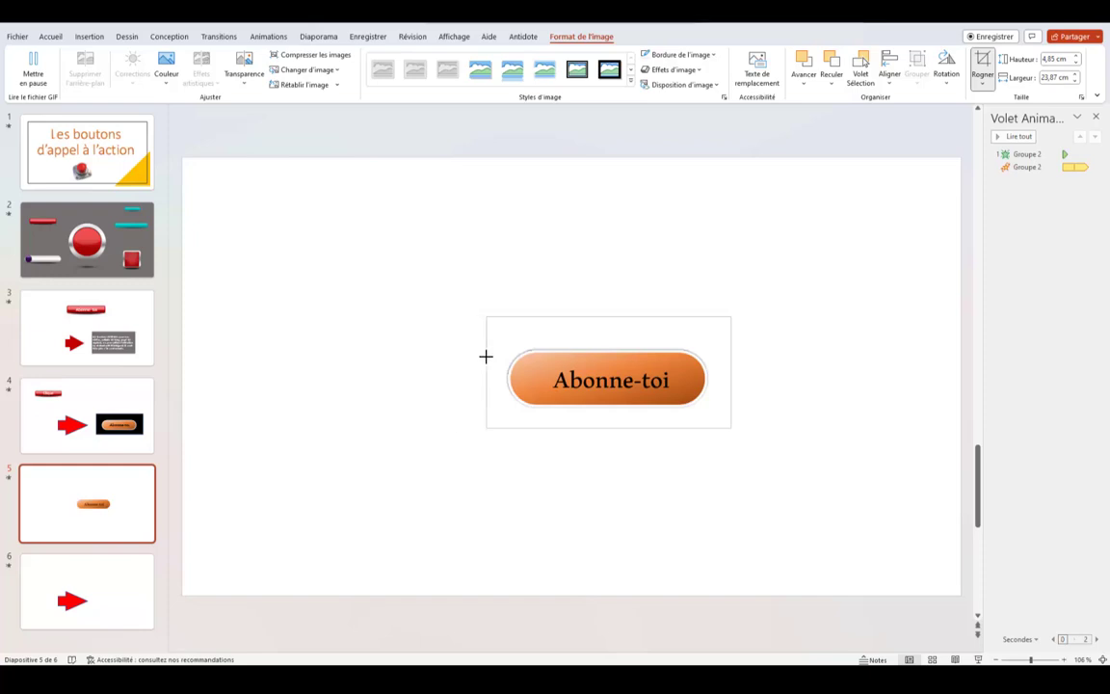
Tighten the crop to the Abonne-toi button (3,19 × 9,38 cm) and move it upper left
click(489, 355)
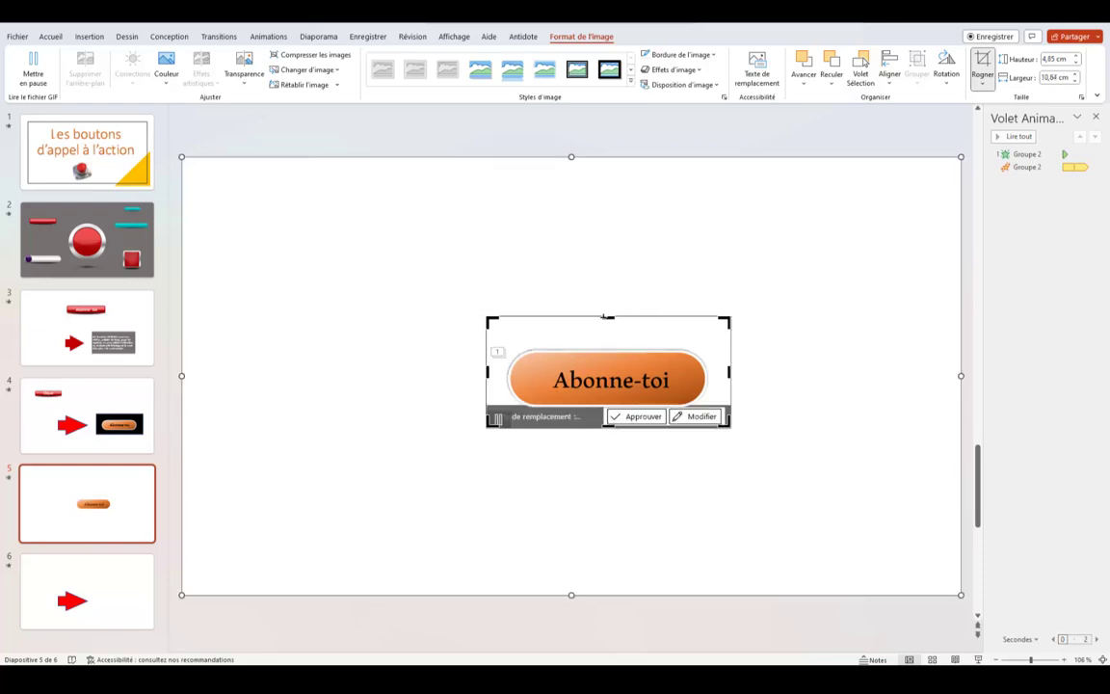
drag(606, 317, 603, 326)
key(Escape)
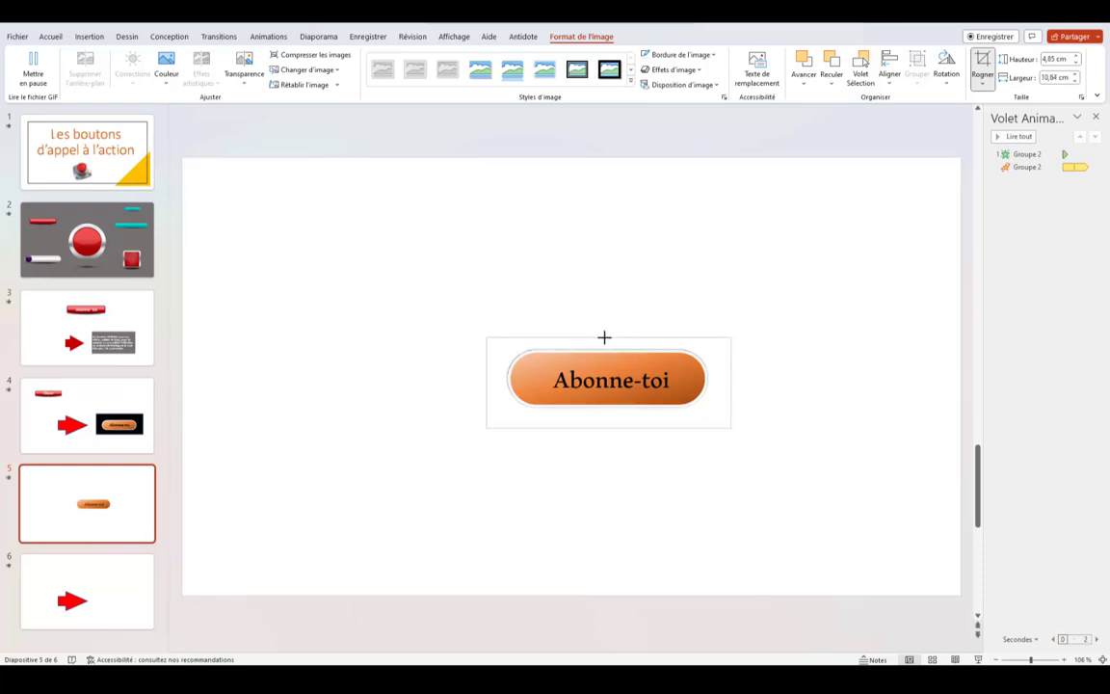
click(607, 424)
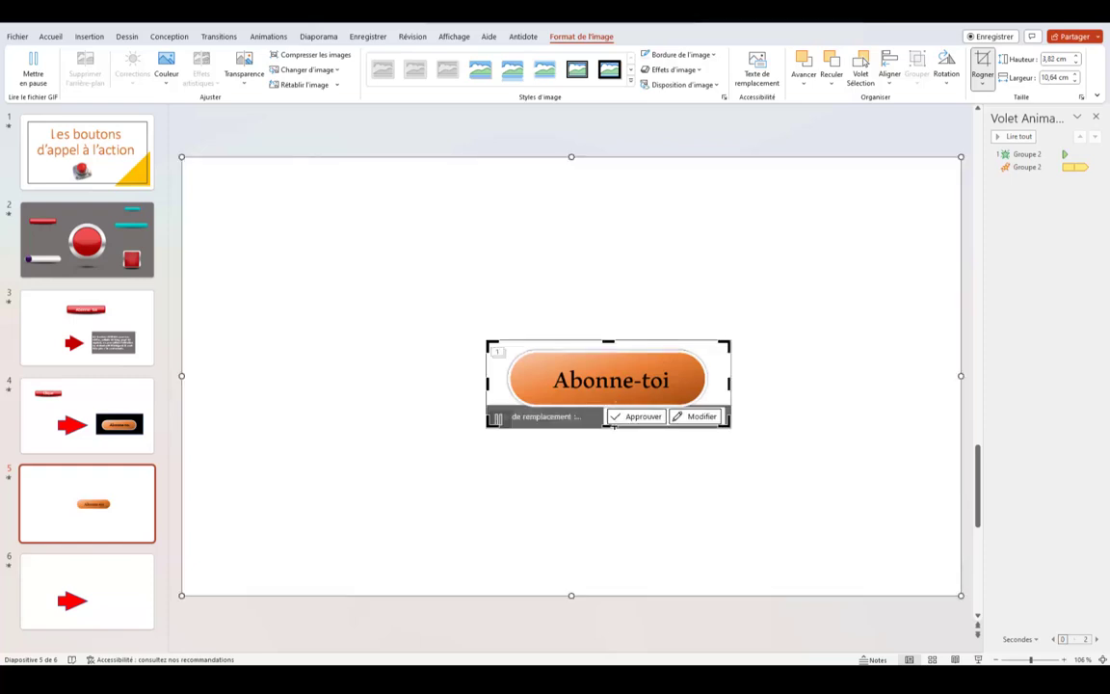
key(Escape)
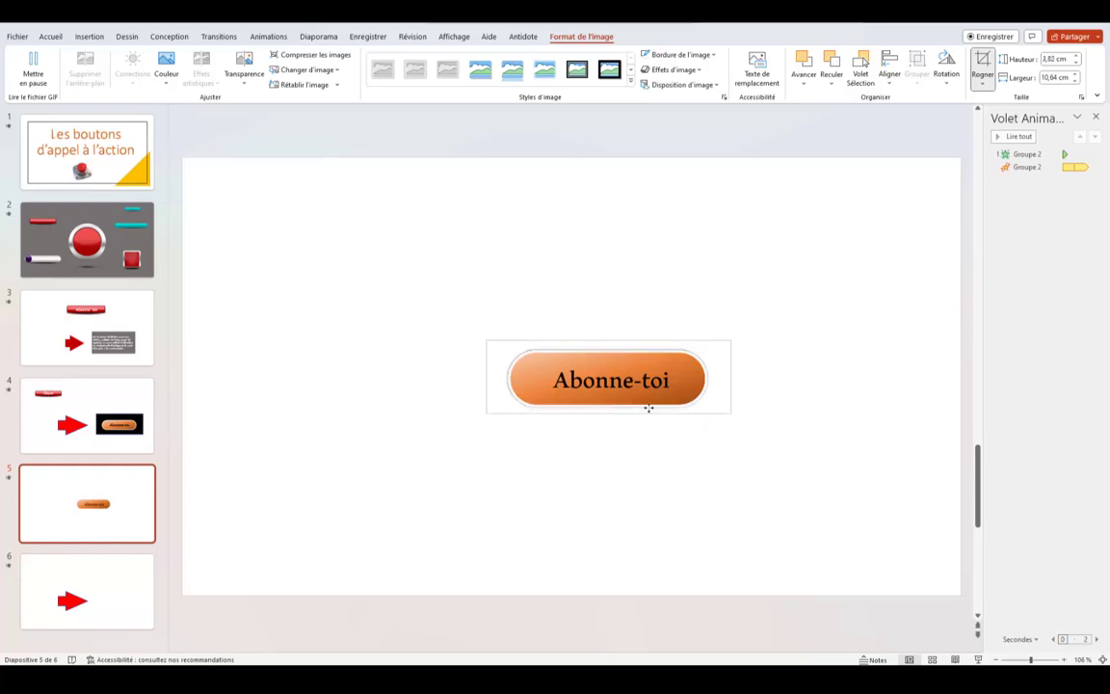
click(648, 407)
drag(728, 377, 713, 380)
drag(489, 377, 499, 377)
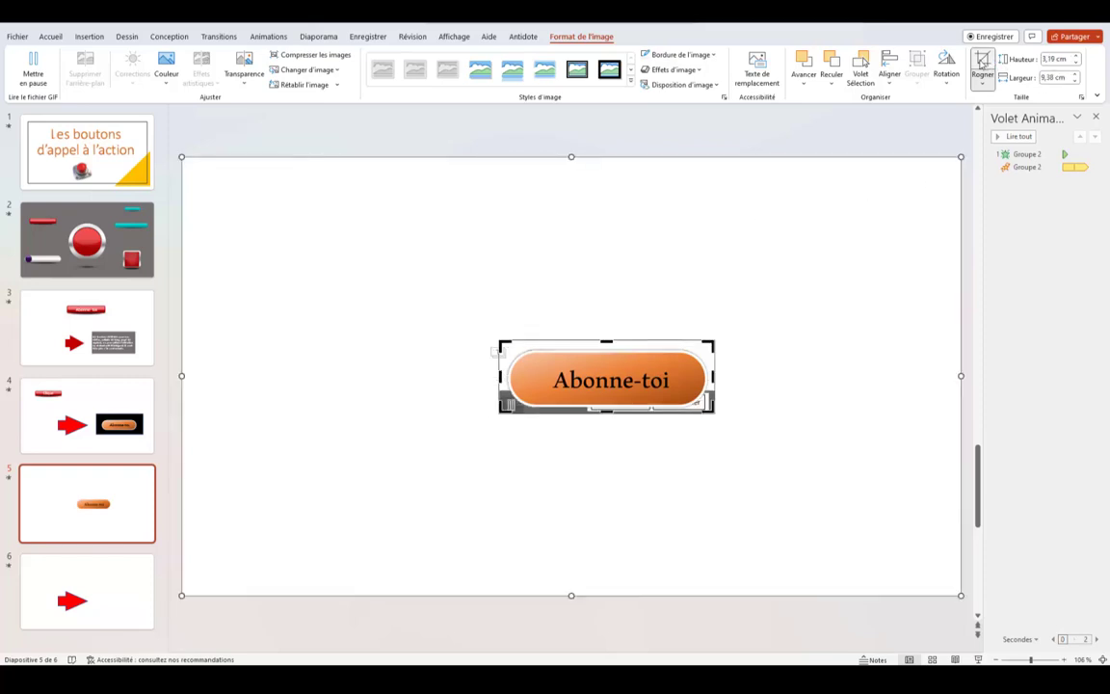
click(983, 63)
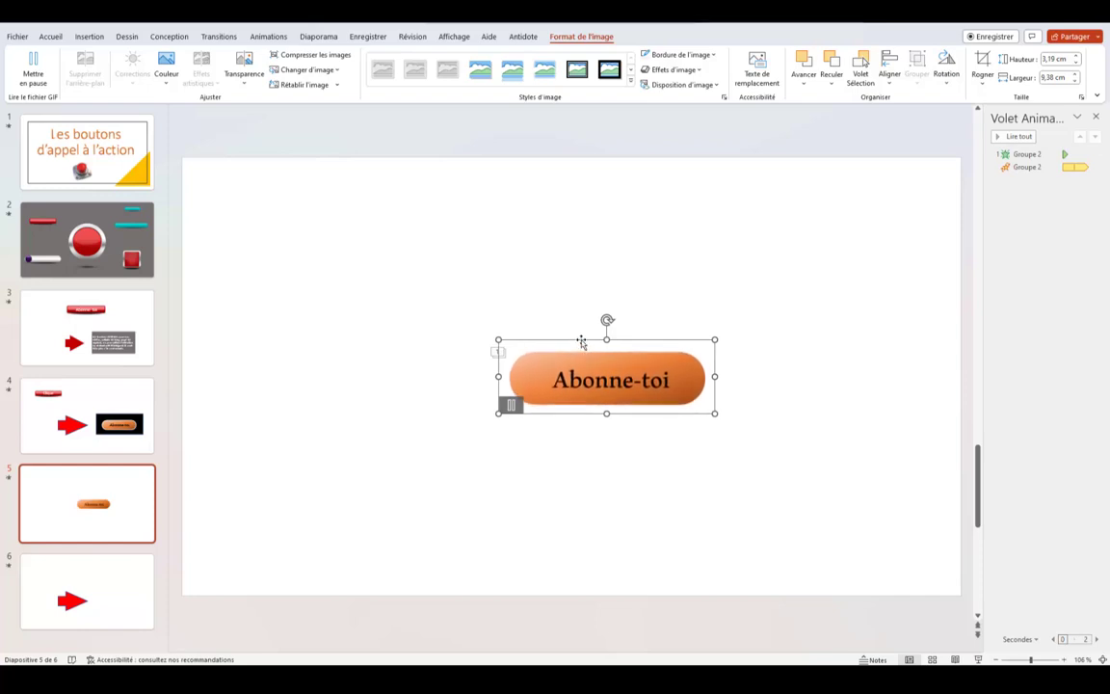
ctrl+drag(581, 342, 381, 247)
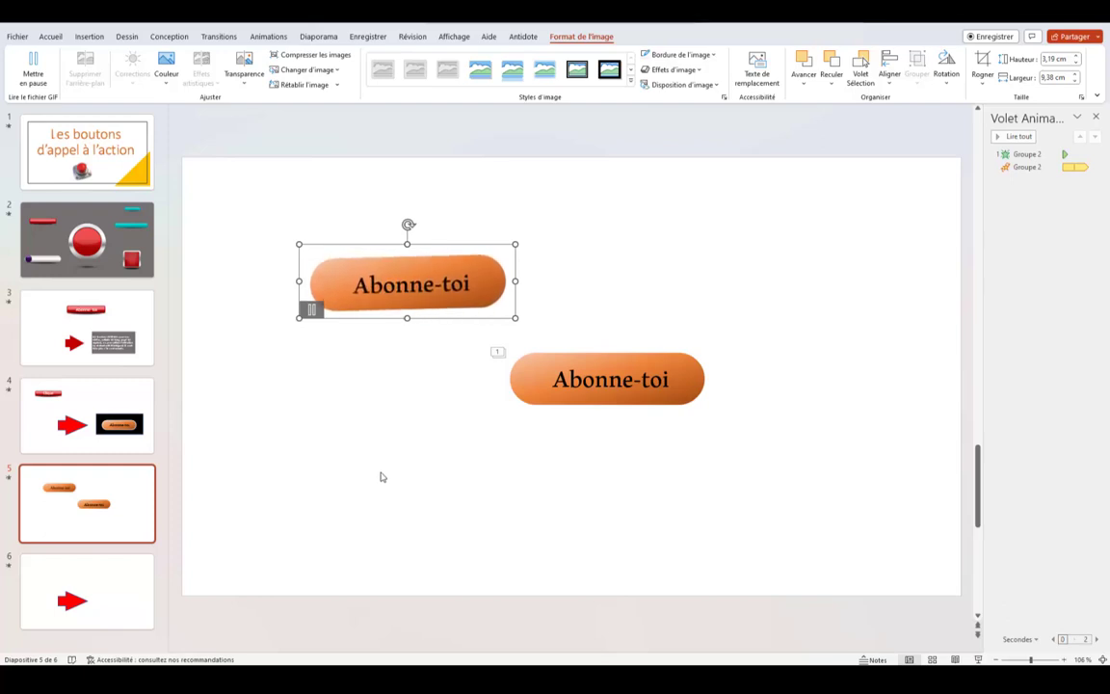
Export slide 6's red arrow animation as the animated GIF flèchesanimés.gif on the desktop
click(381, 476)
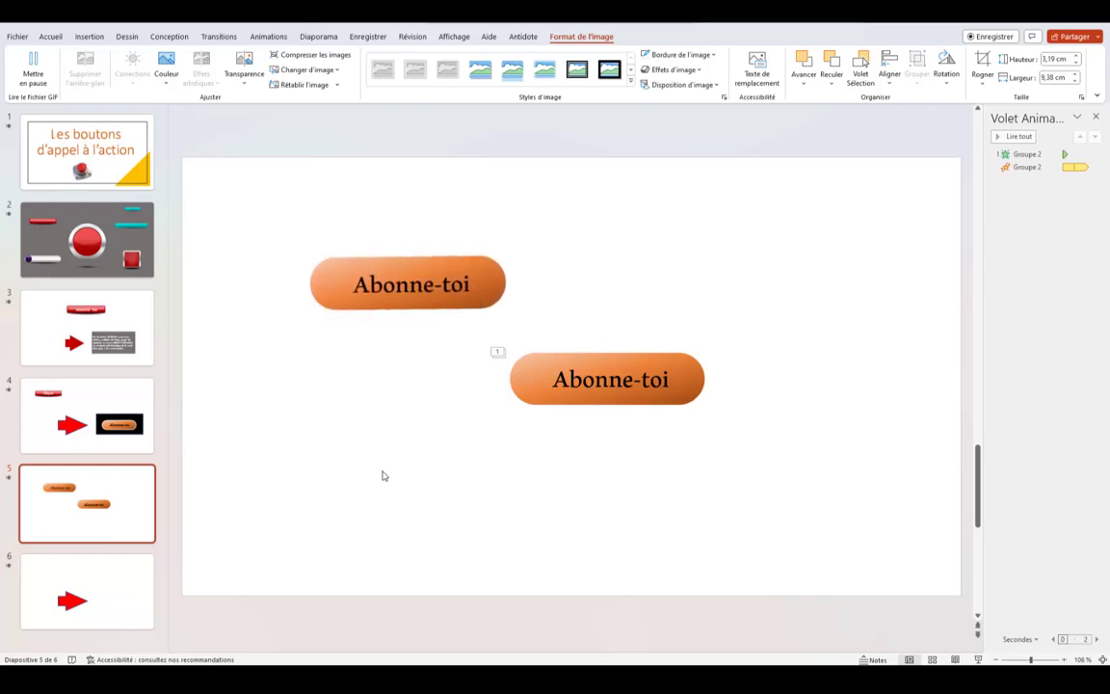
click(77, 613)
click(449, 409)
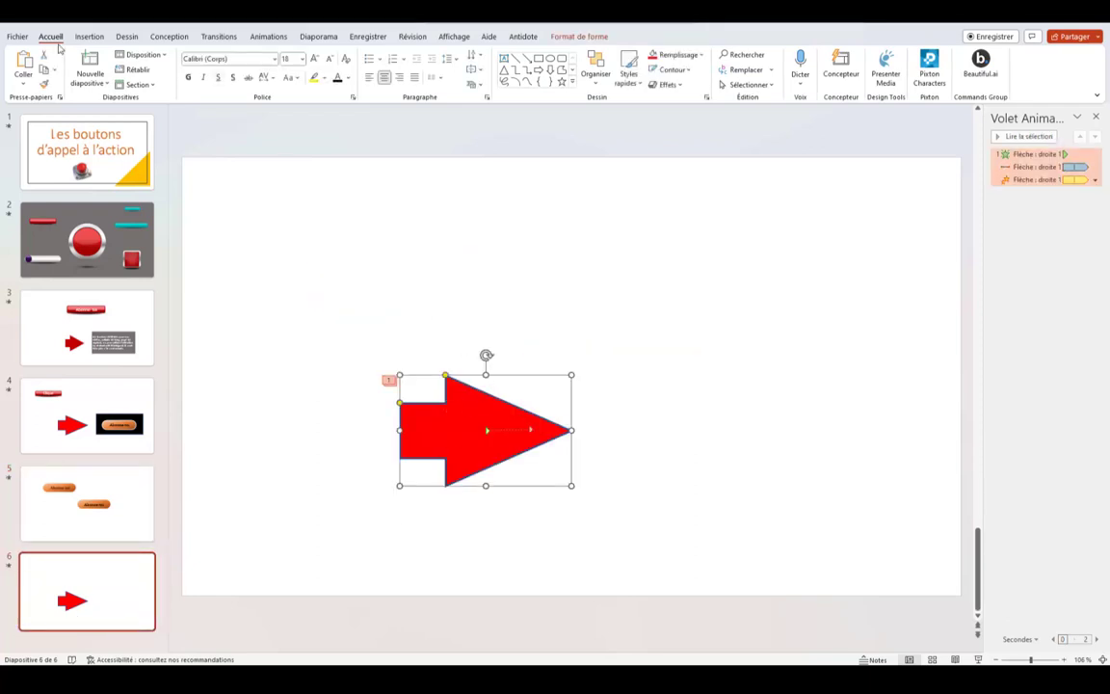
click(12, 36)
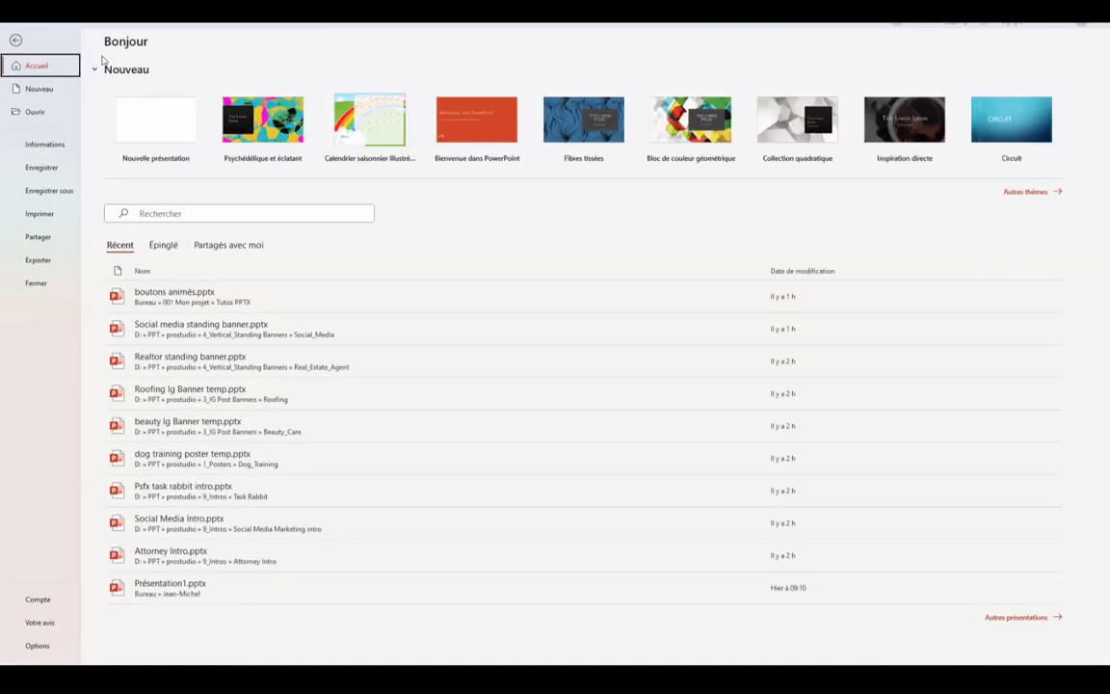
click(43, 261)
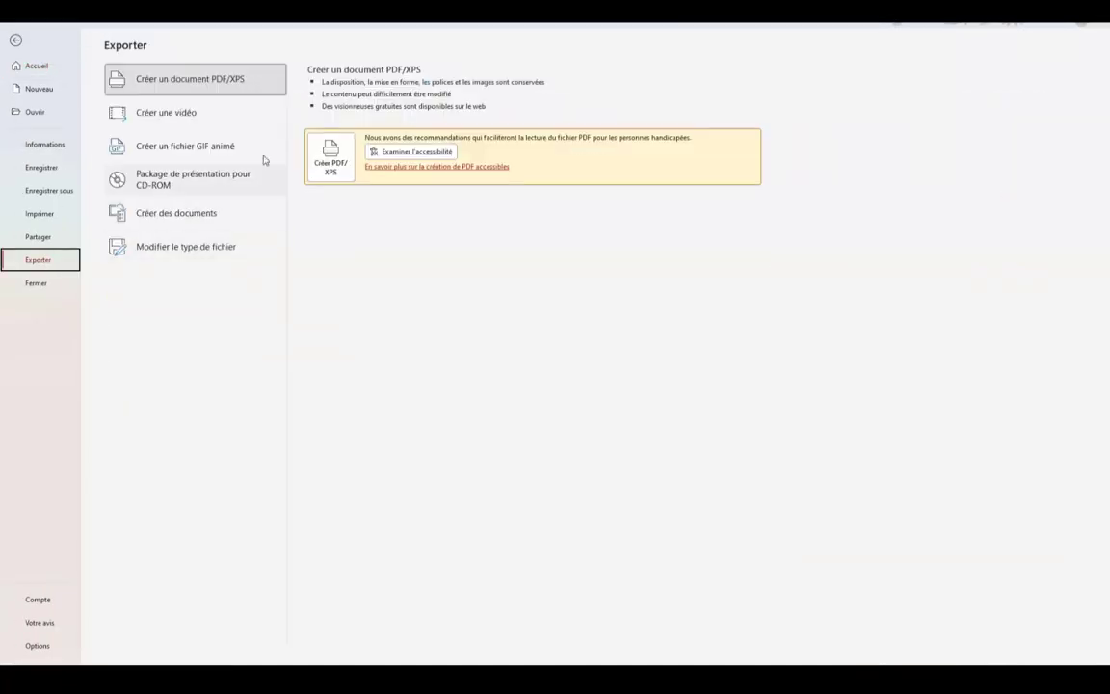
click(154, 151)
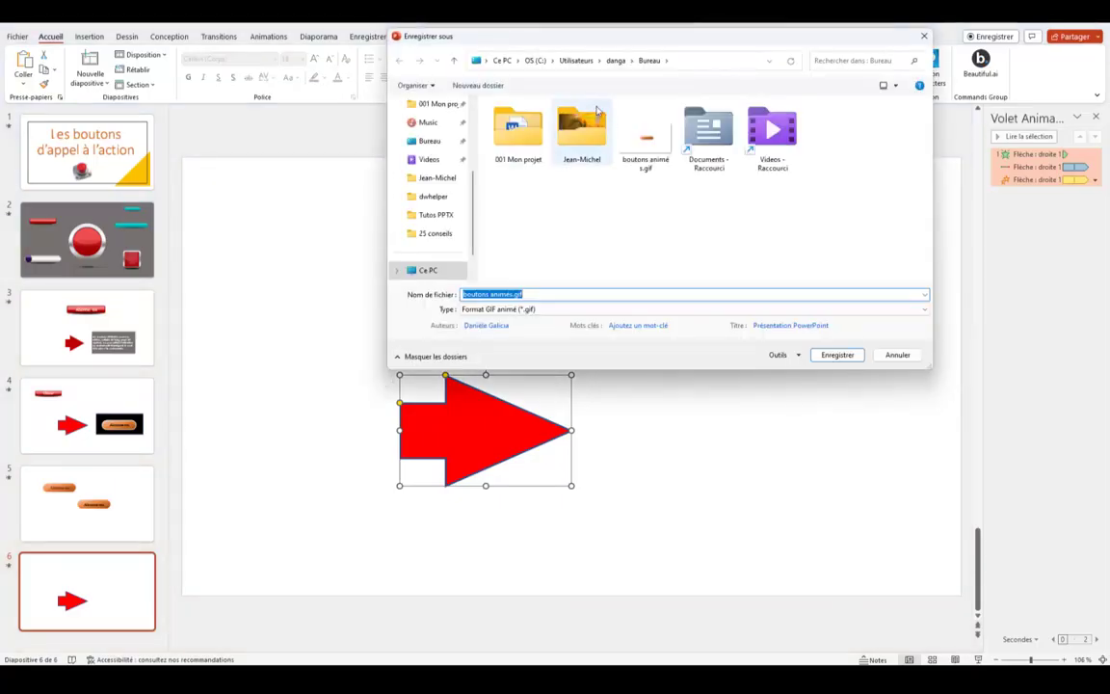
click(488, 293)
click(834, 356)
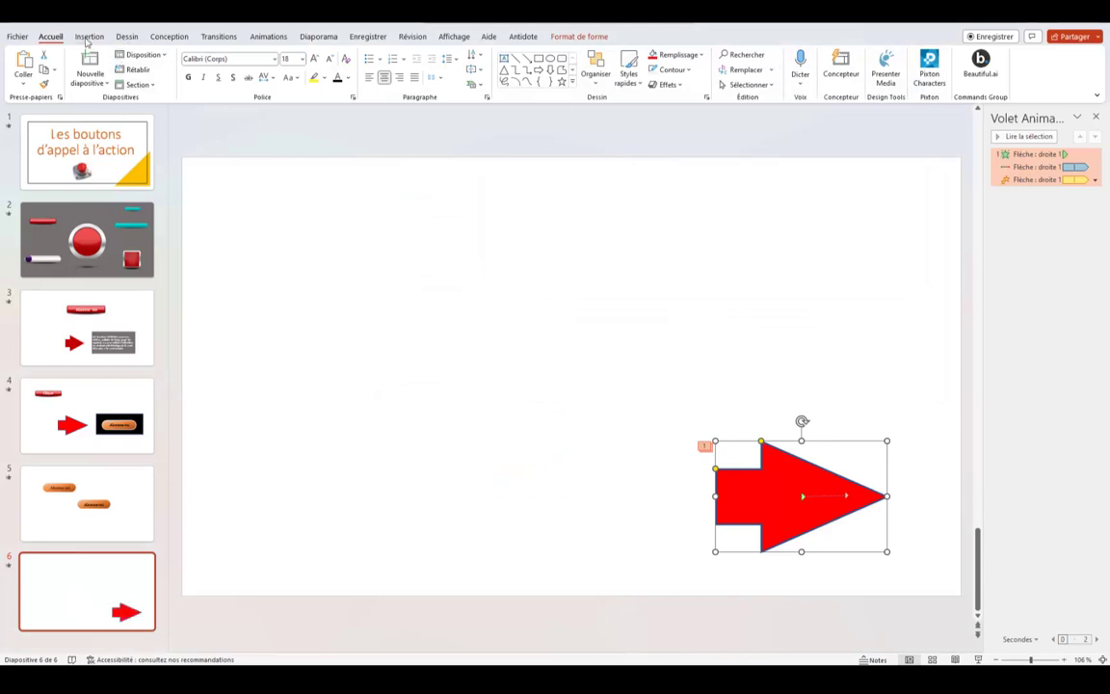
Insert flèchesanimés.gif from this computer onto slide 6
click(88, 37)
click(111, 77)
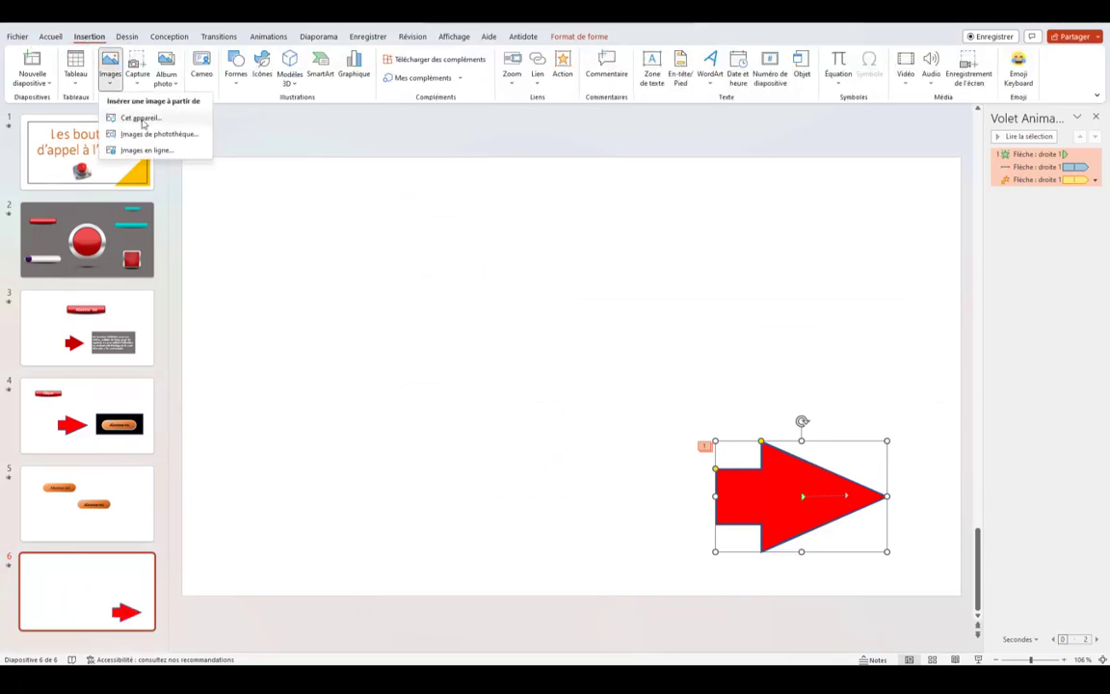
click(141, 117)
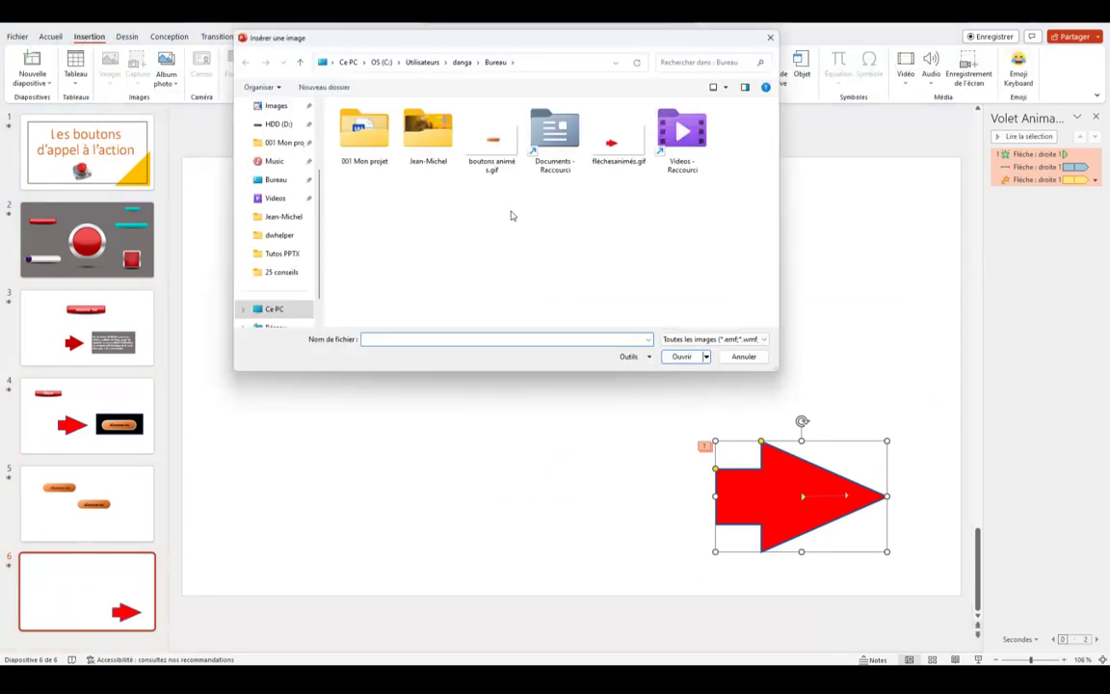
click(608, 153)
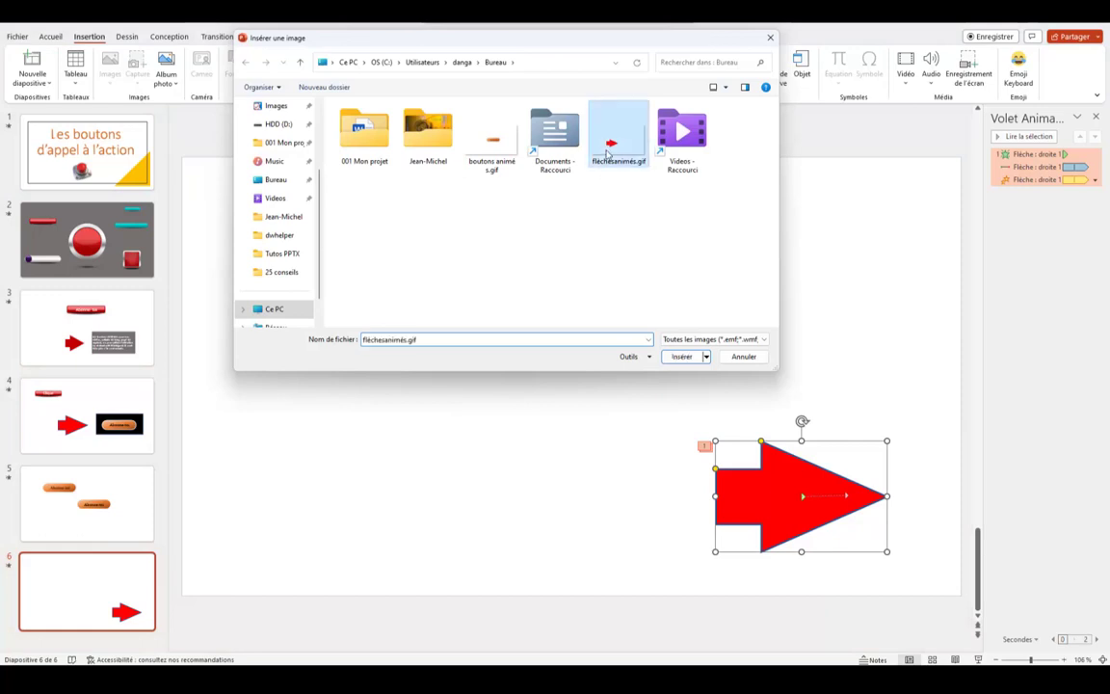
click(681, 358)
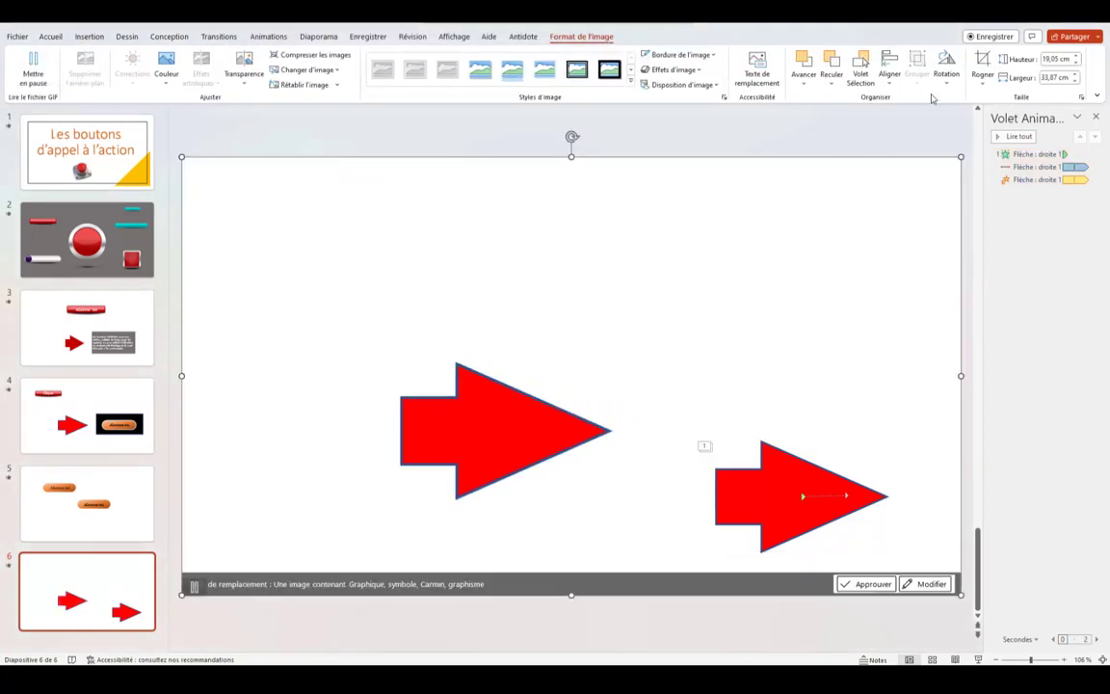
Crop the arrow GIF to 7,92 × 12,9 cm around the arrow, then show slide 5
click(983, 62)
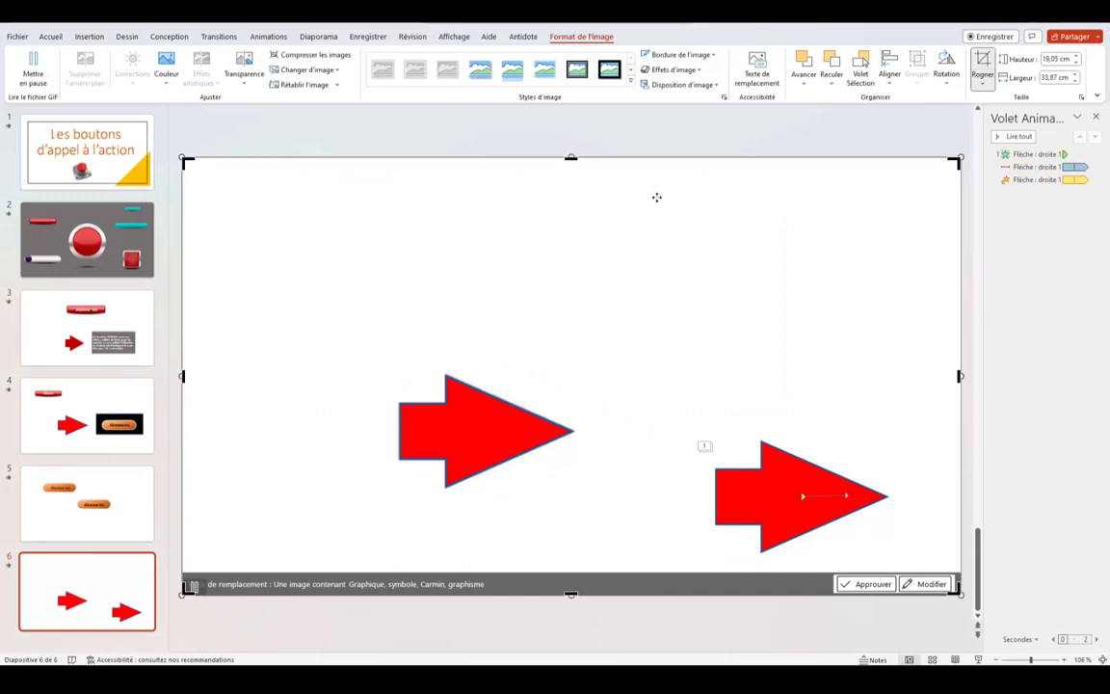
drag(572, 157, 570, 359)
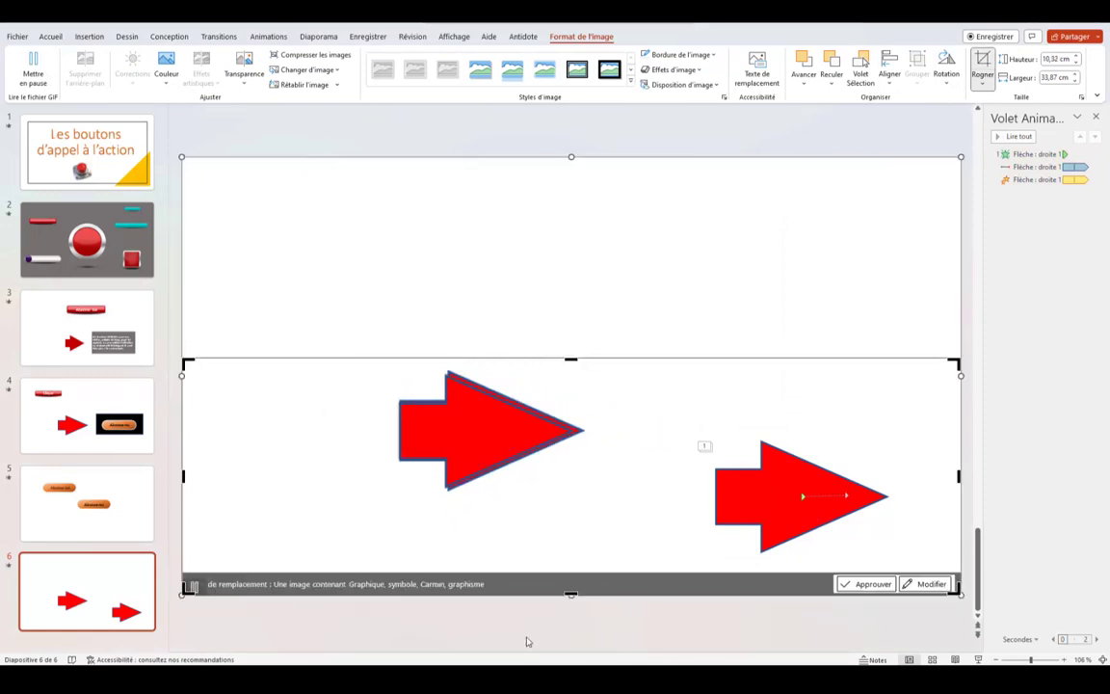
drag(574, 594, 562, 498)
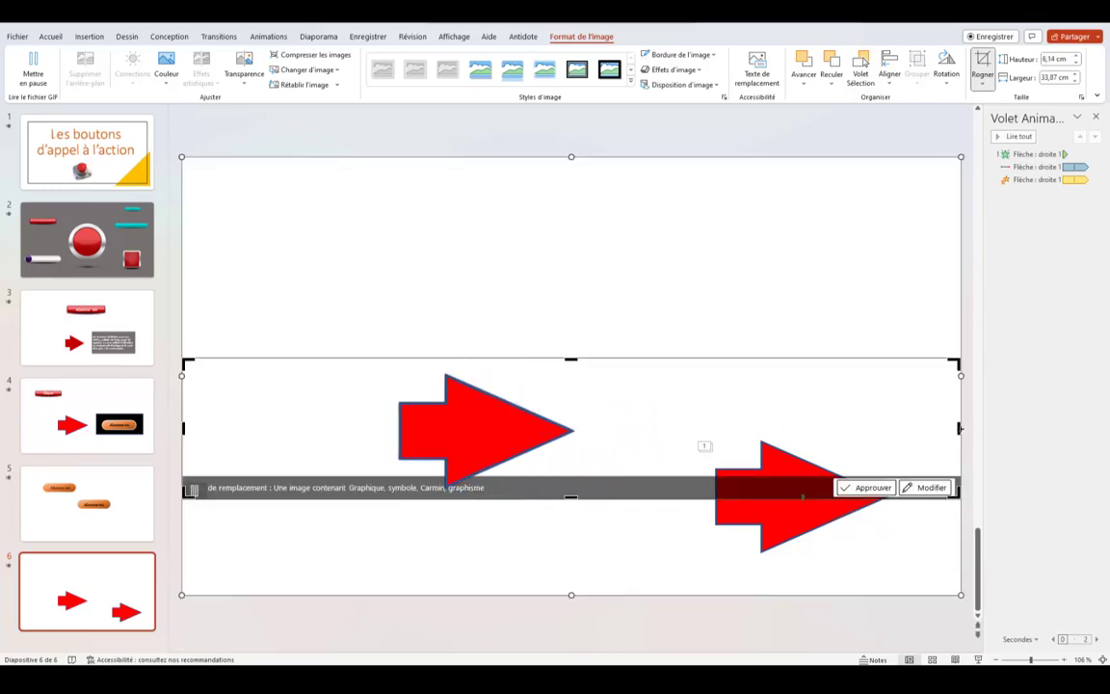
key(Escape)
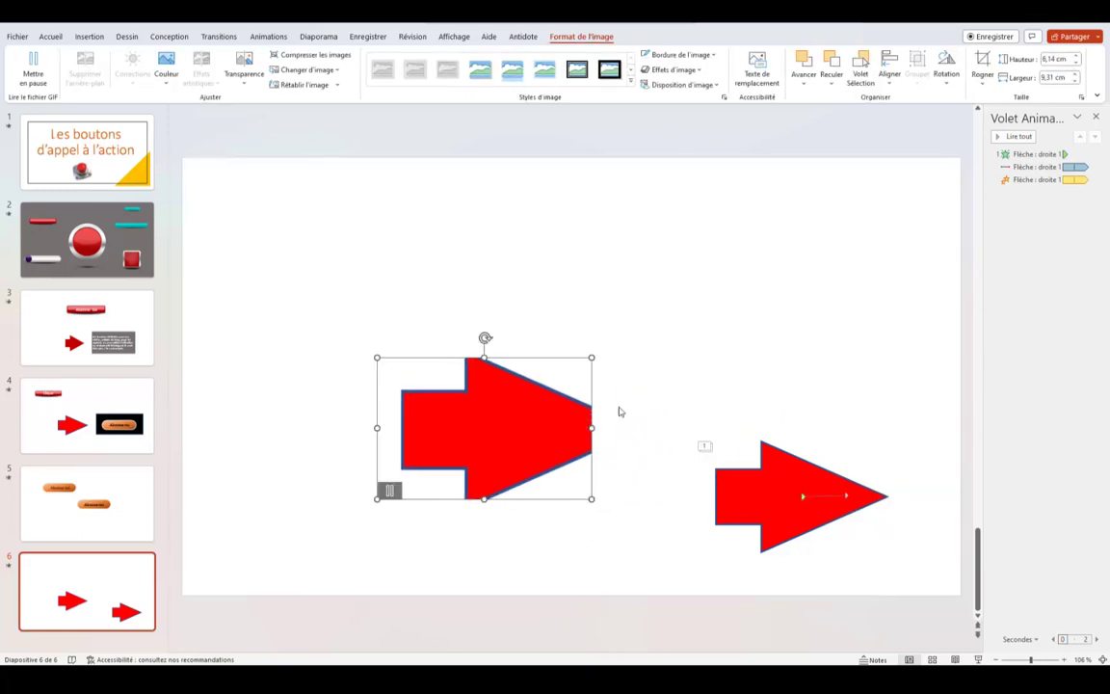
click(982, 66)
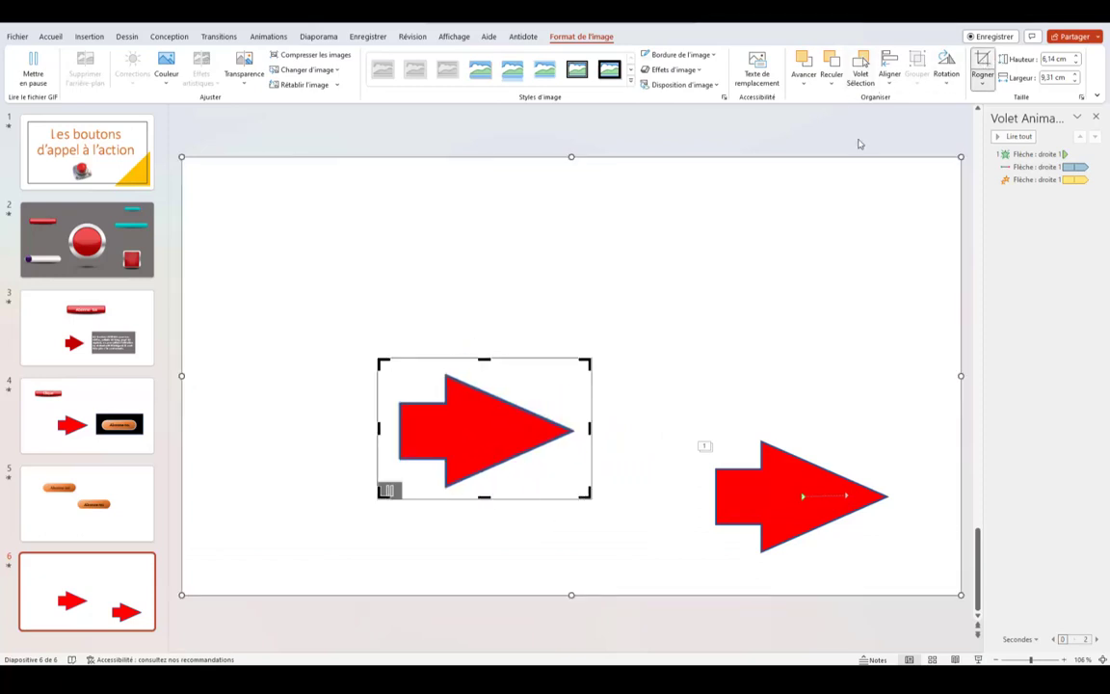
drag(593, 429, 673, 429)
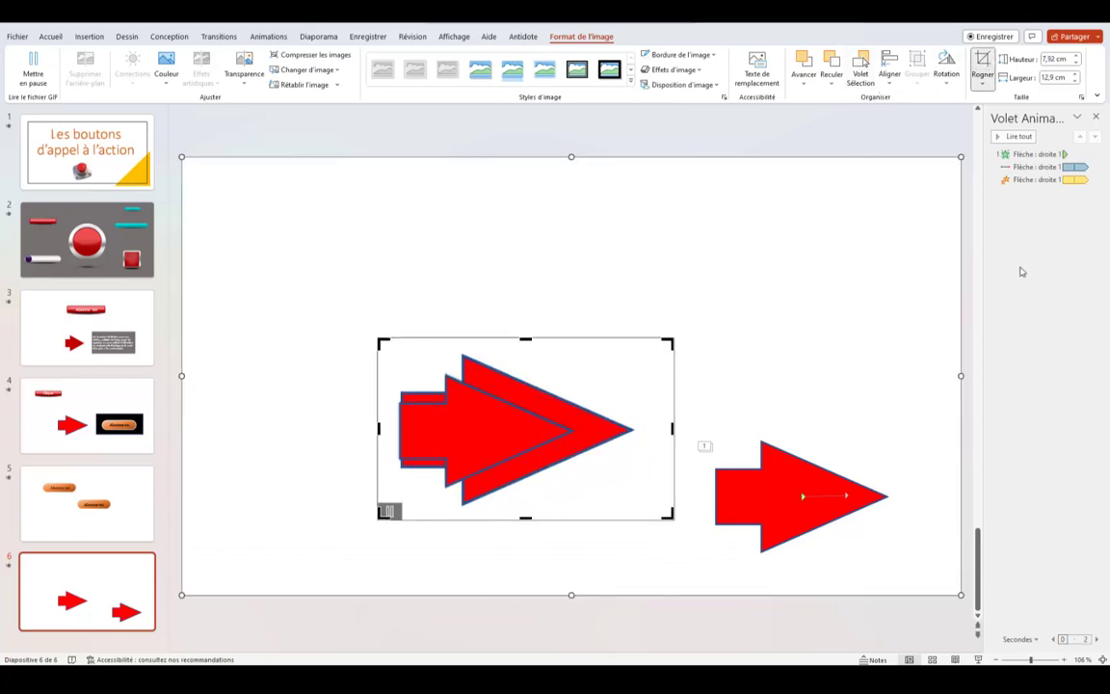
click(983, 62)
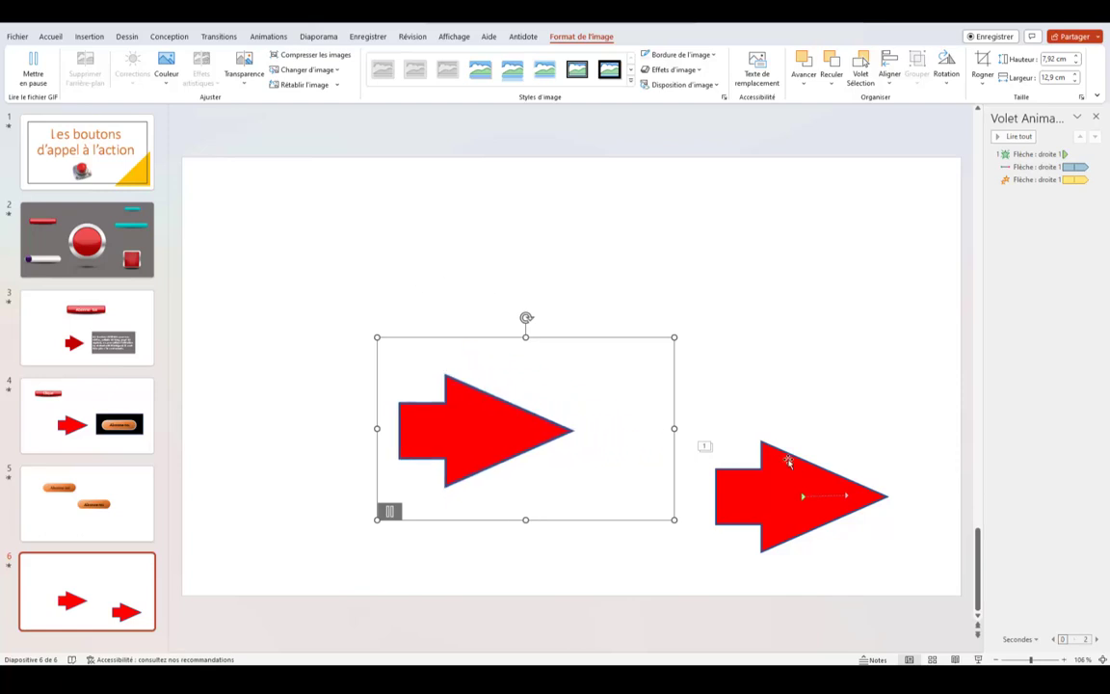
key(Page_Up)
mouse_move(408, 283)
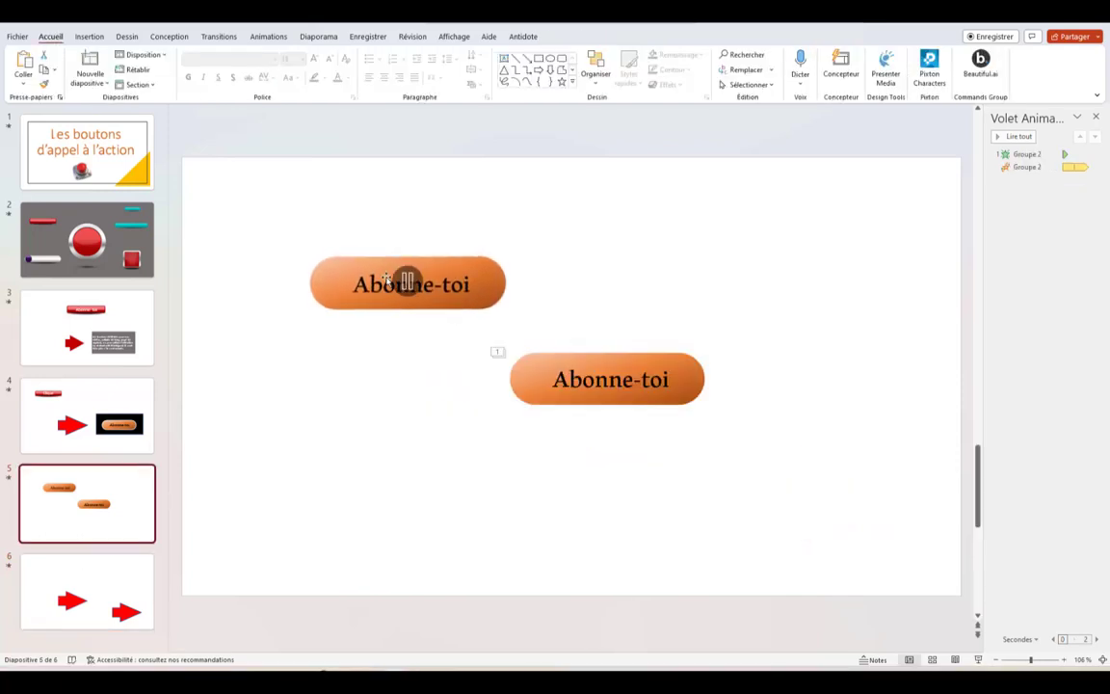
Save the cropped upper Abonne-toi picture as an image, replacing boutons animés.gif on the desktop
click(370, 270)
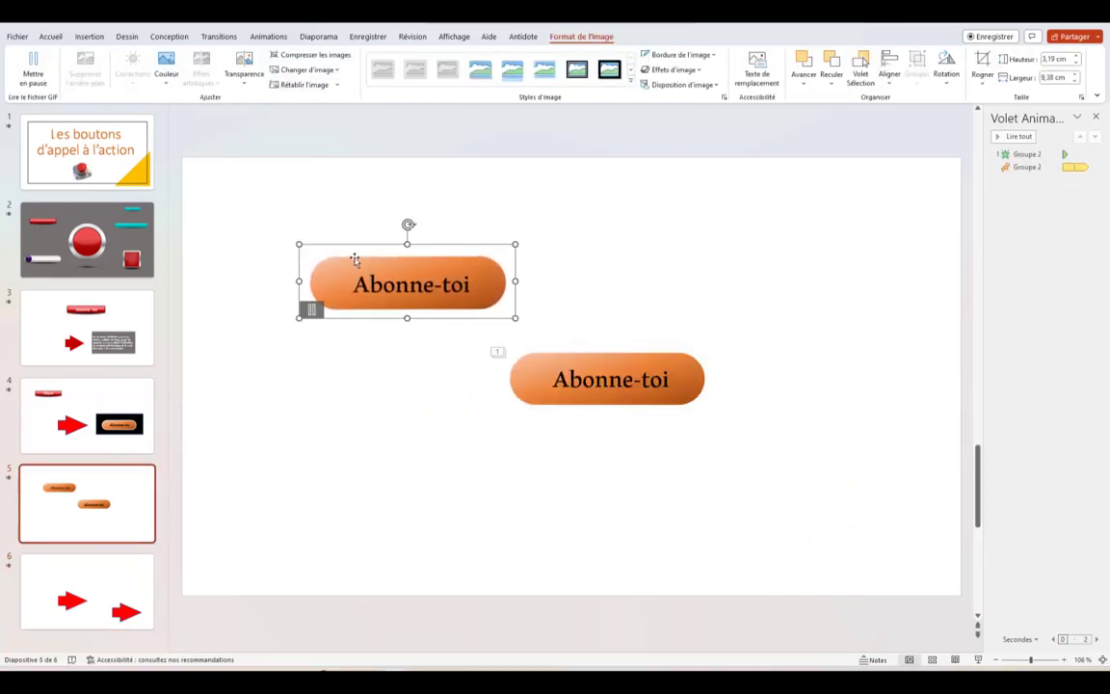
right_click(303, 249)
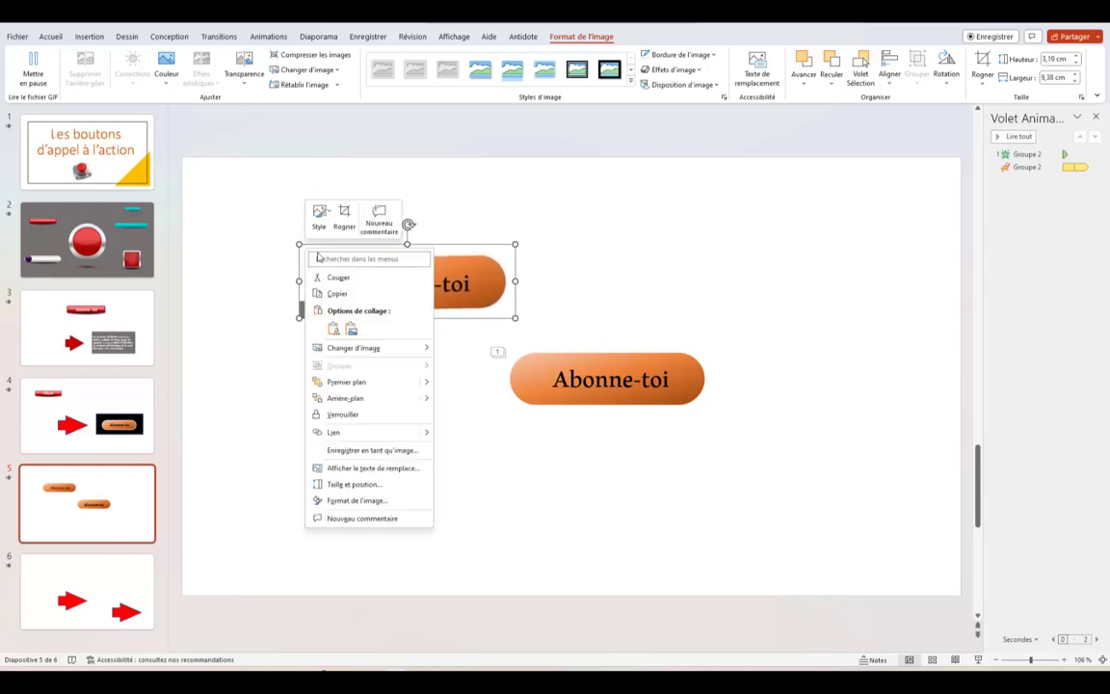
right_click(468, 256)
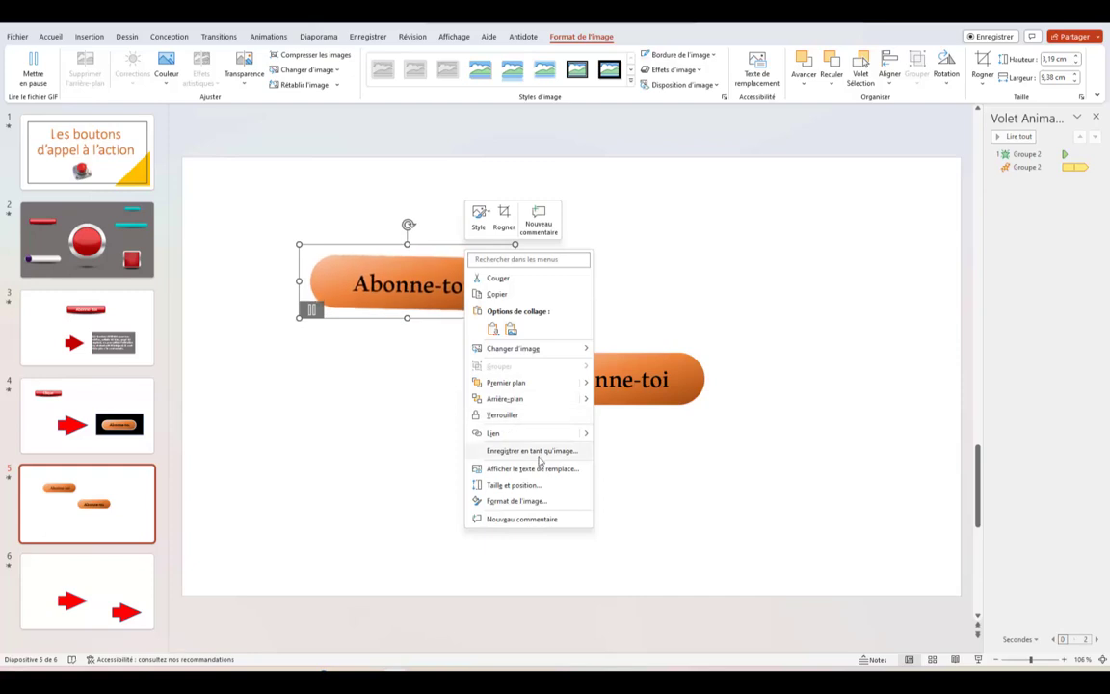
click(531, 451)
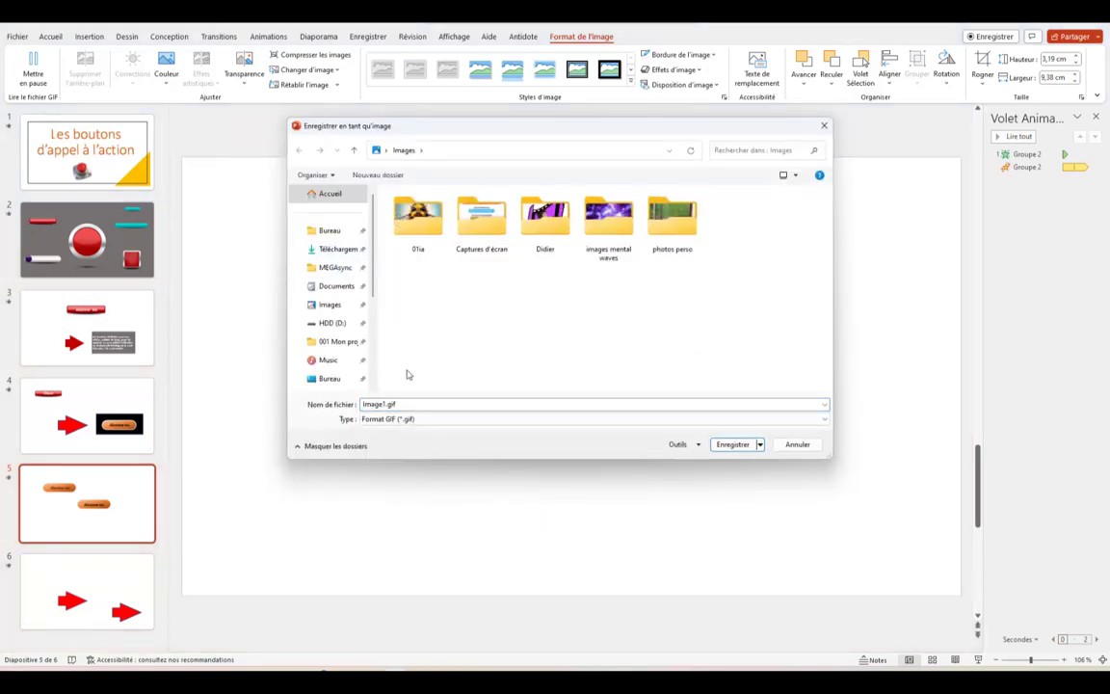
click(333, 378)
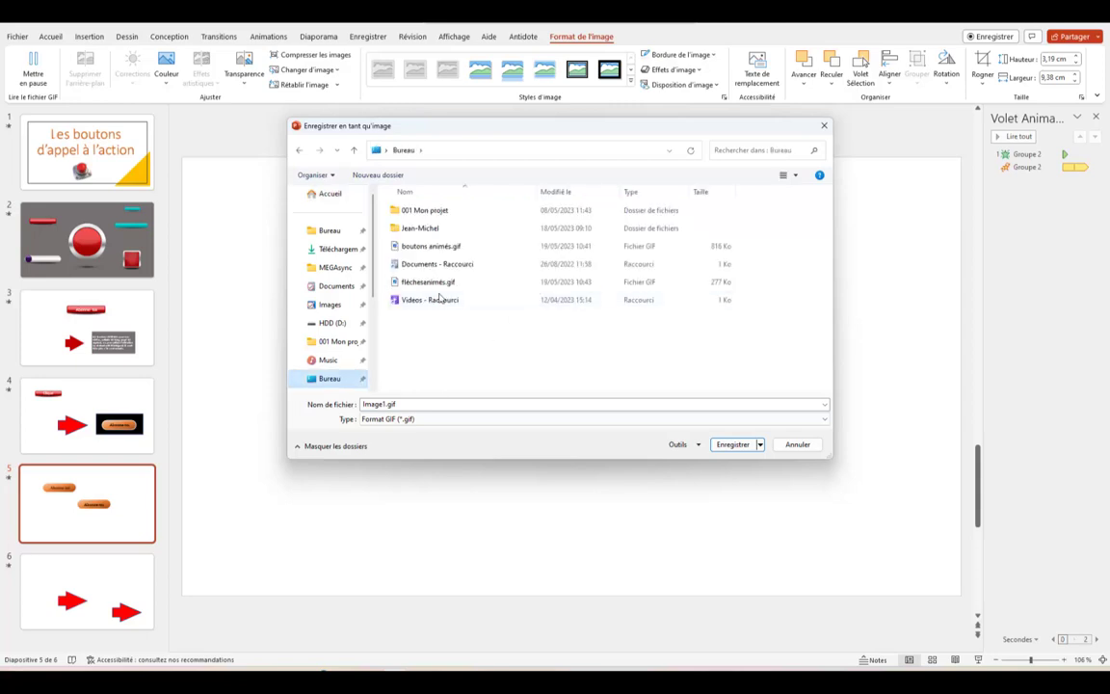
click(428, 246)
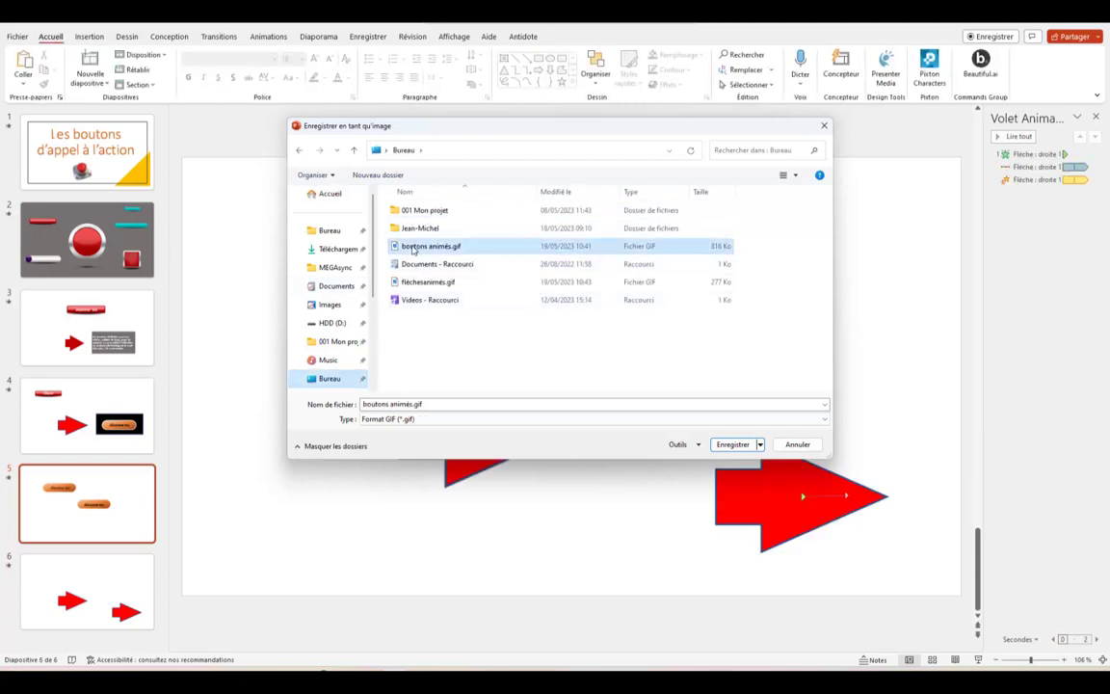
click(732, 446)
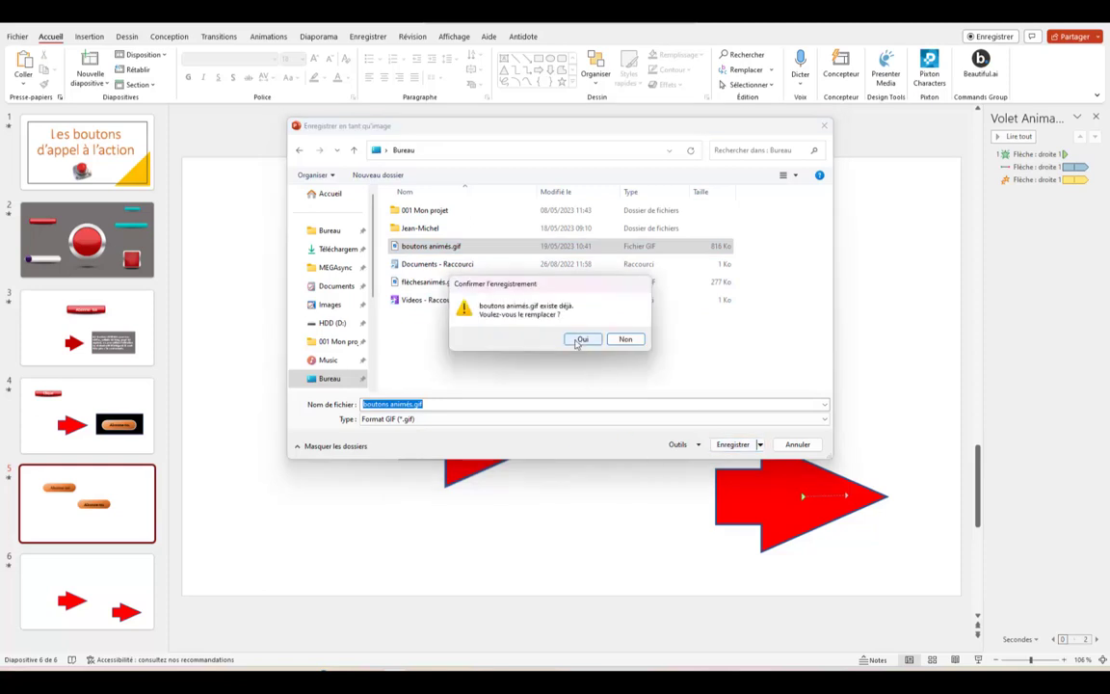
click(581, 340)
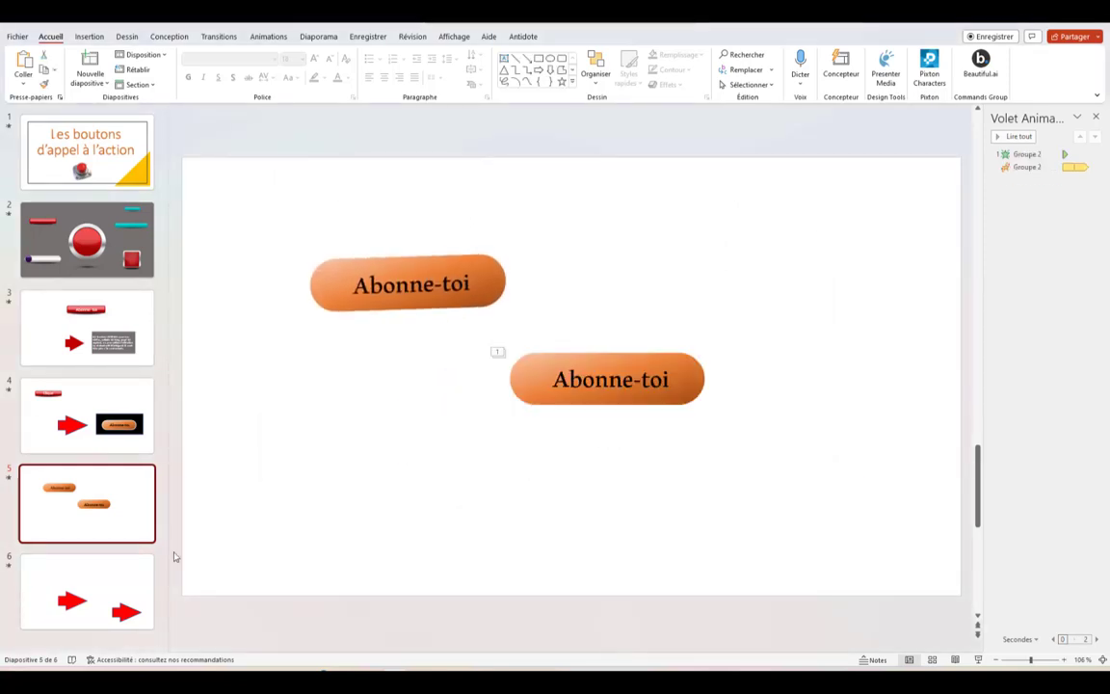
Save slide 6's cropped arrow picture as an image, replacing flèchesanimés.gif
click(55, 599)
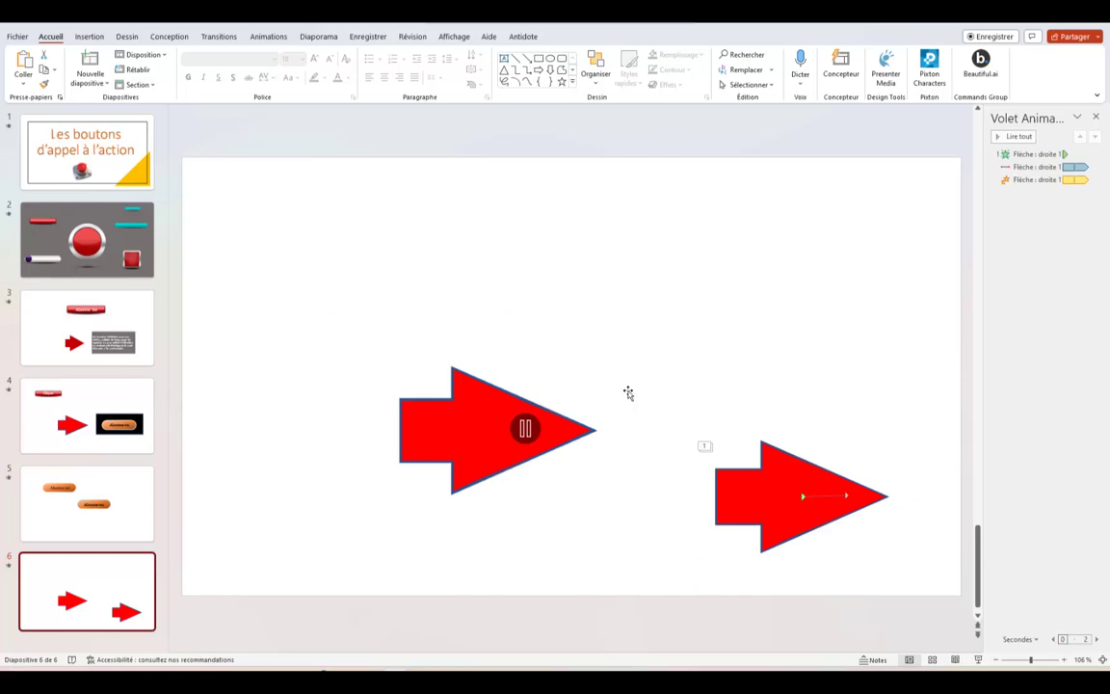
click(459, 440)
right_click(480, 401)
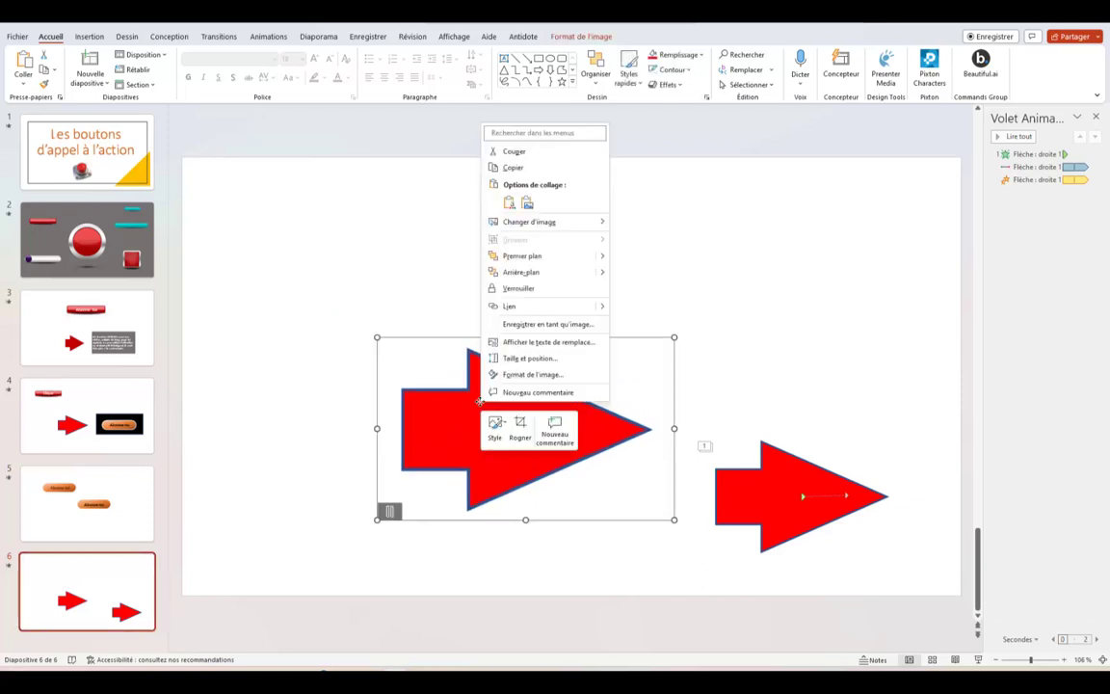
click(535, 324)
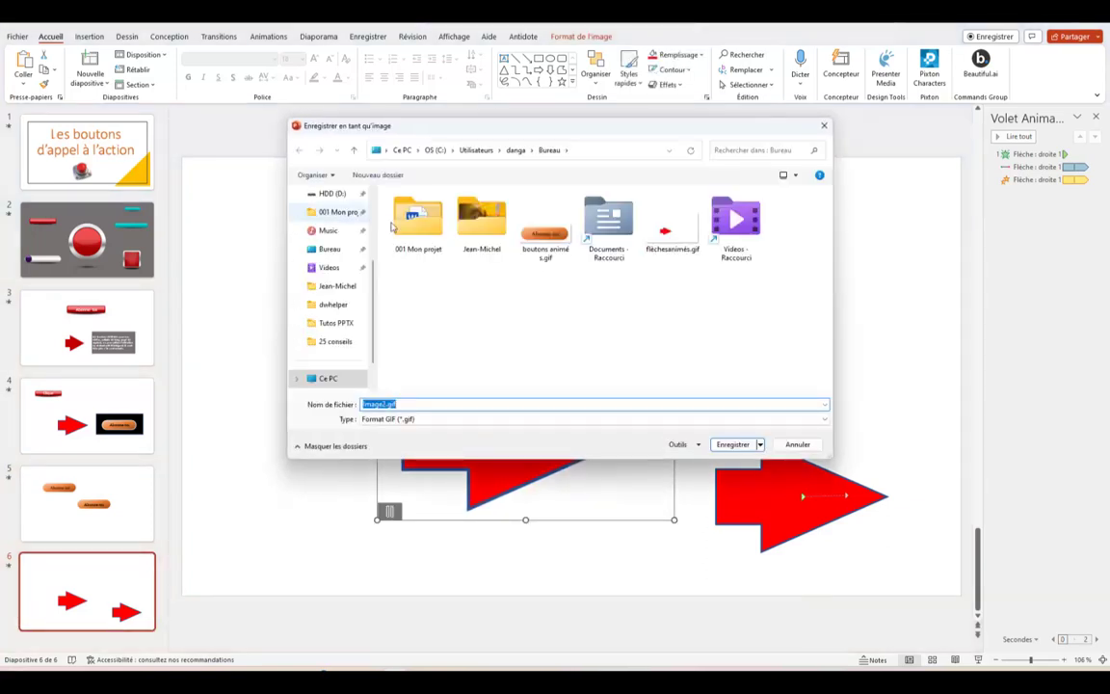
click(673, 226)
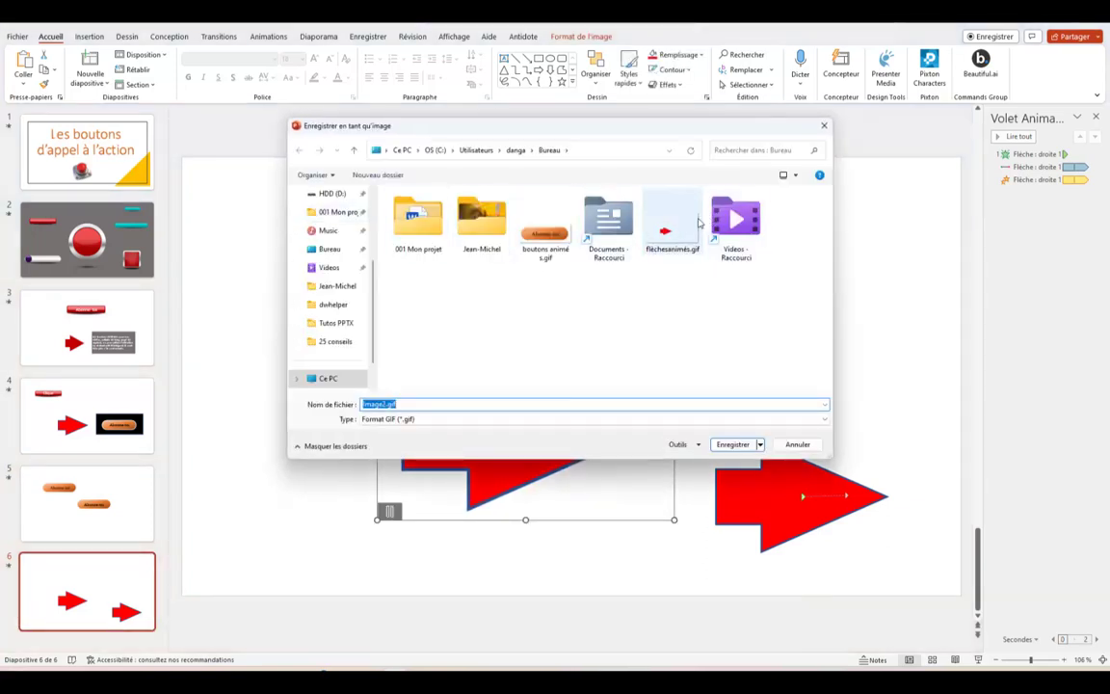
click(734, 445)
key(Return)
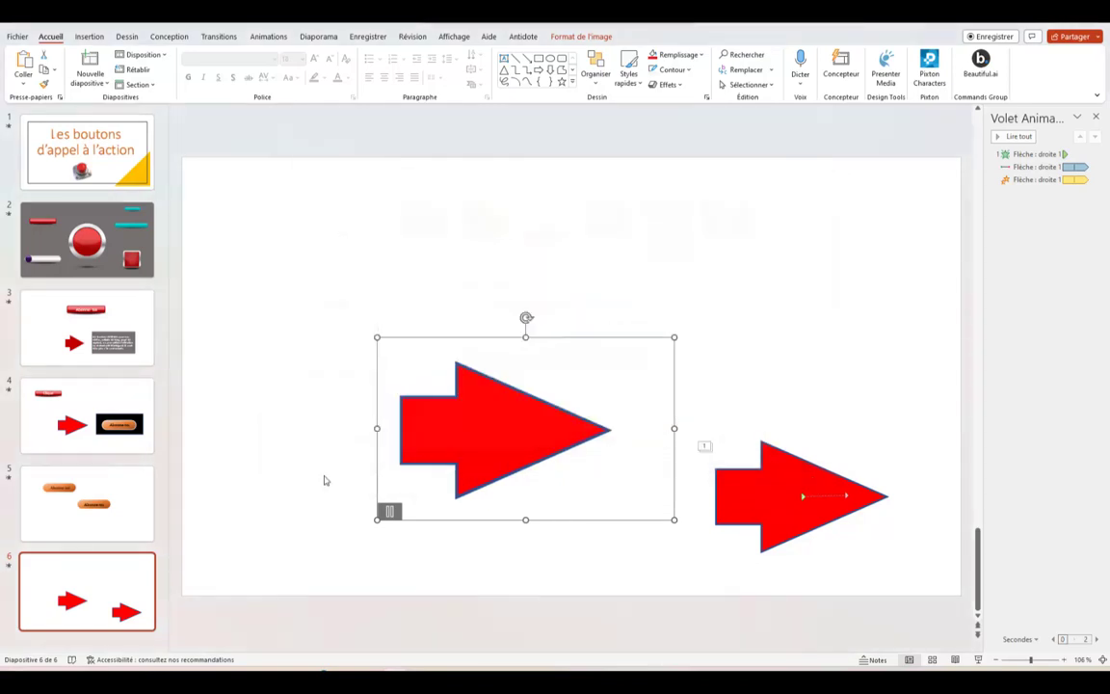
click(322, 478)
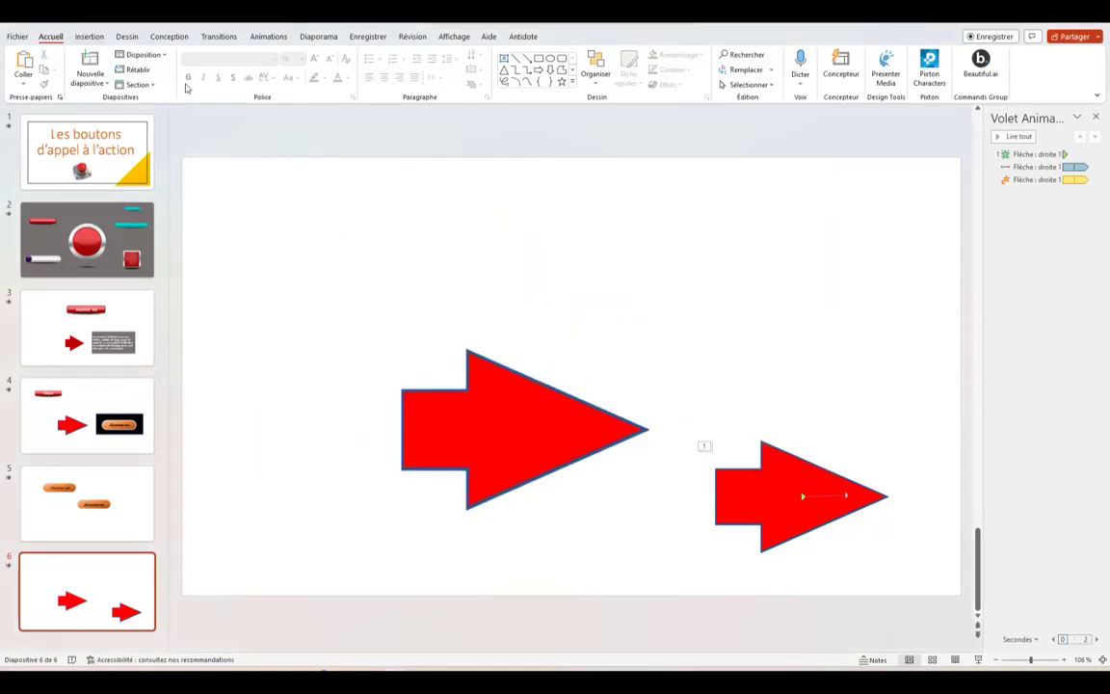
Insert the re-saved flèchesanimés.gif onto slide 6
click(90, 37)
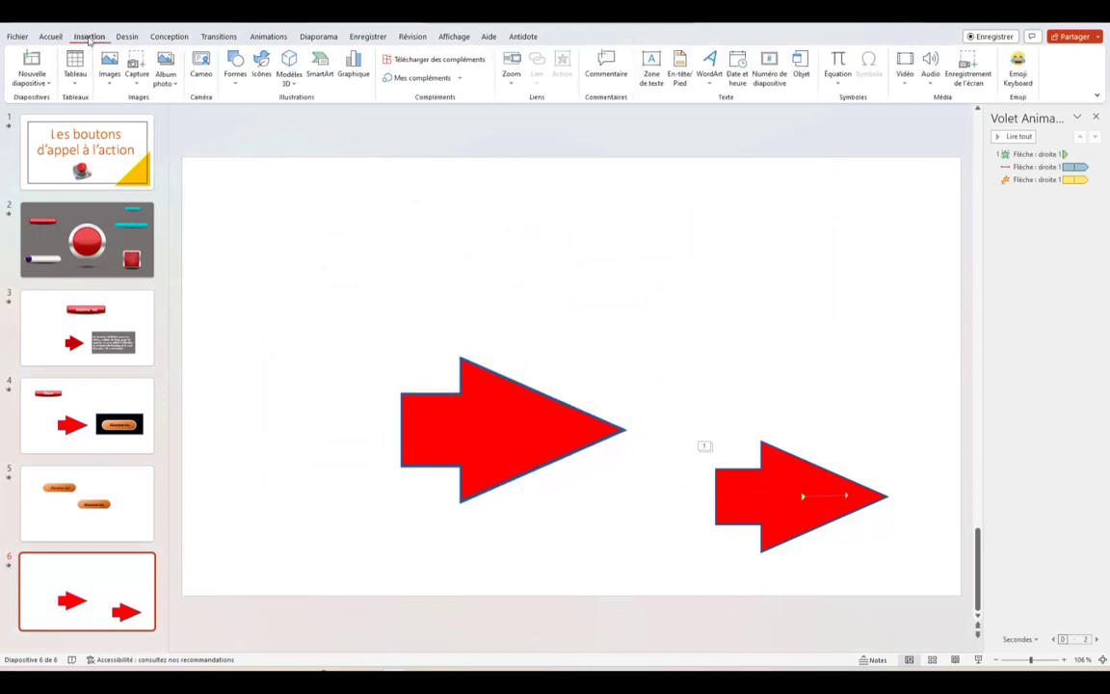
click(110, 73)
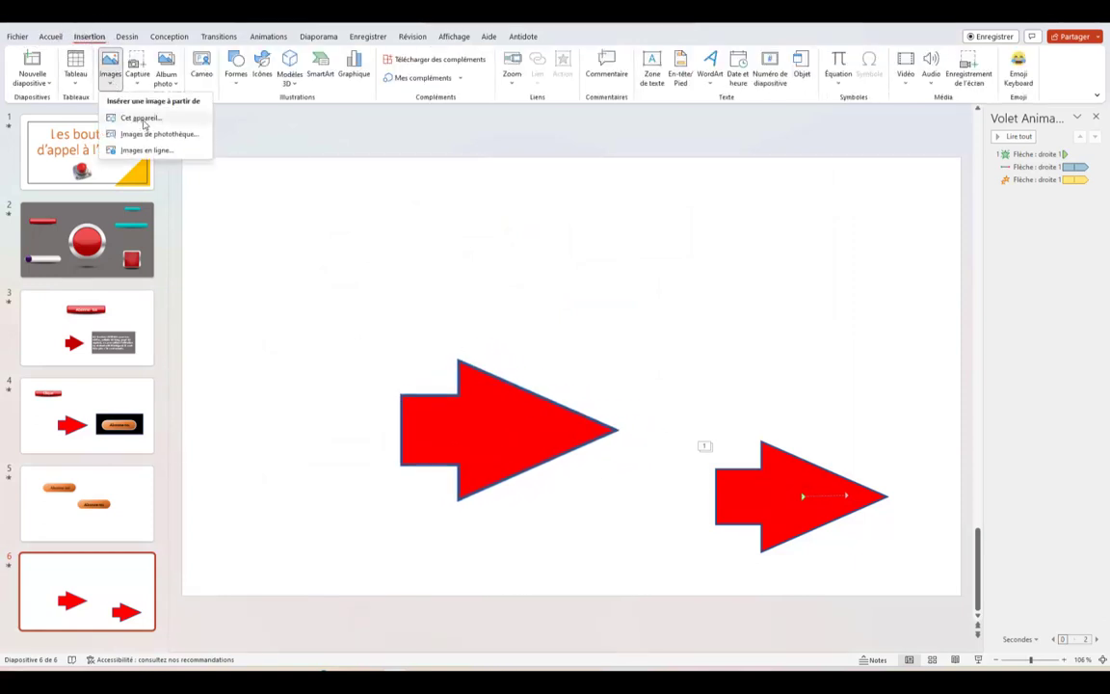
click(141, 118)
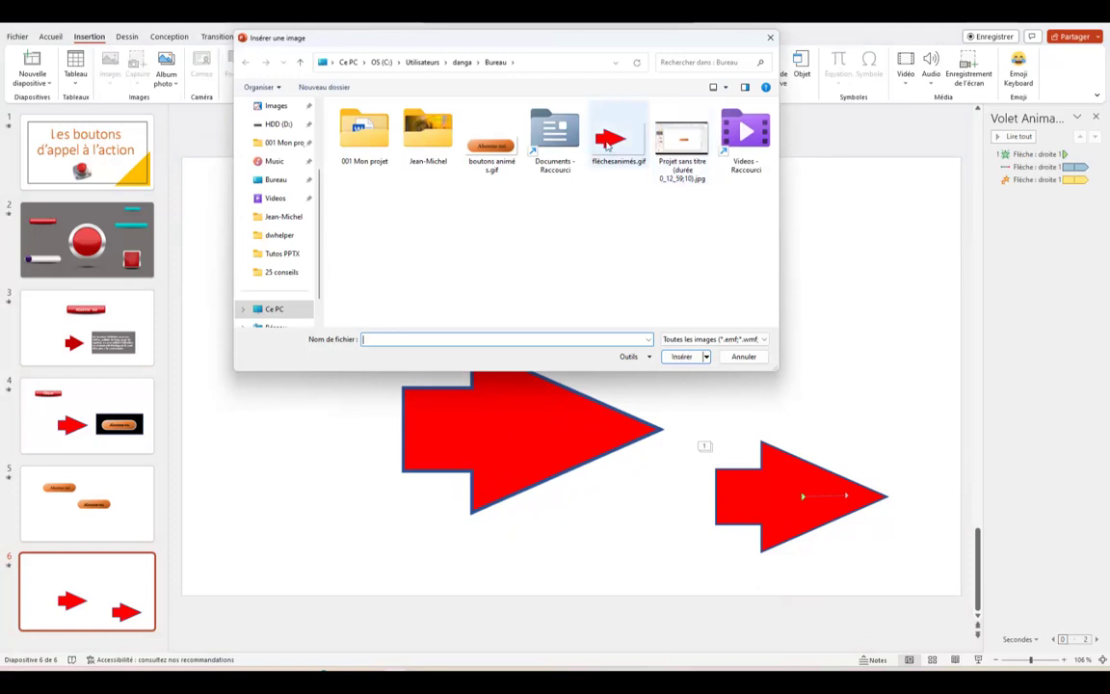
click(610, 145)
click(681, 358)
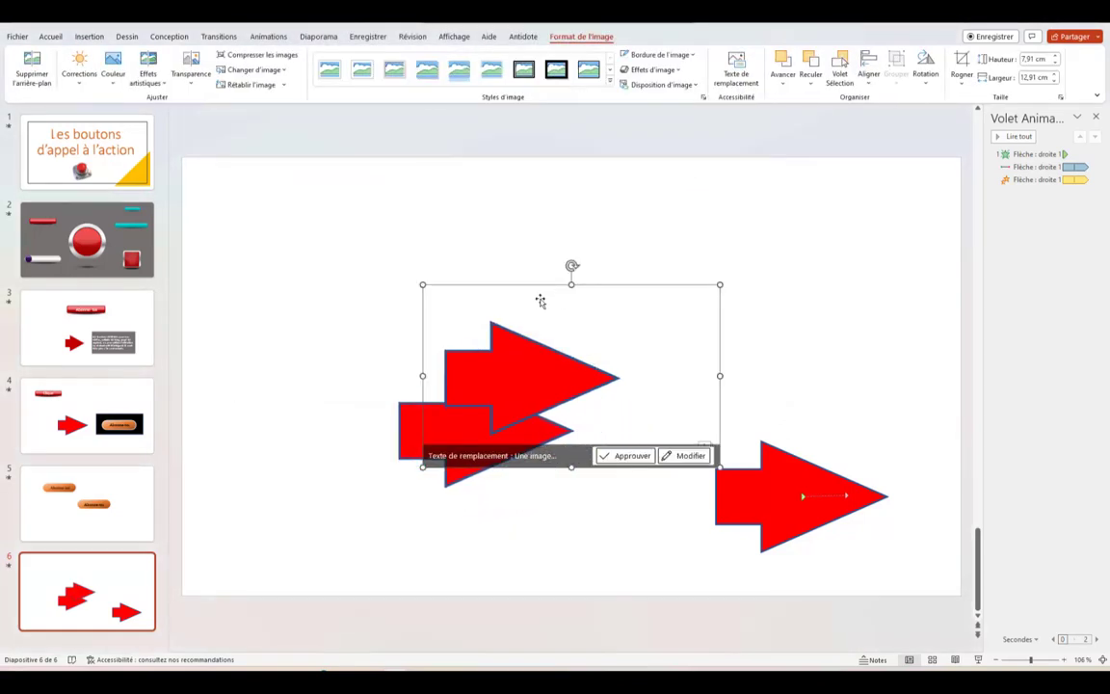
click(563, 257)
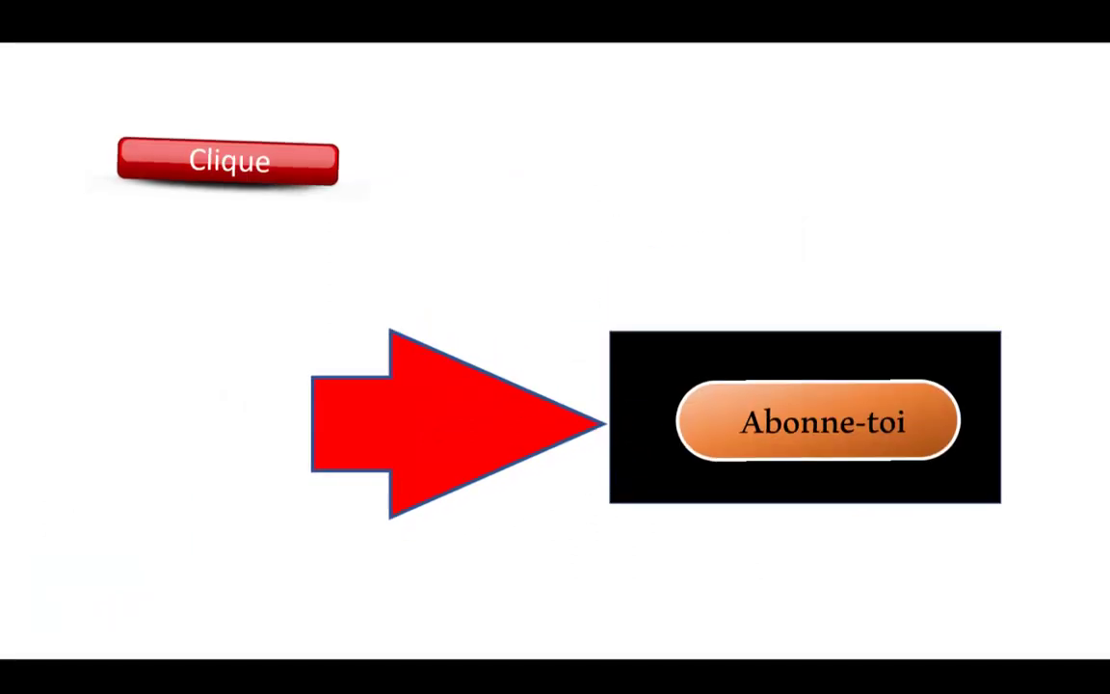